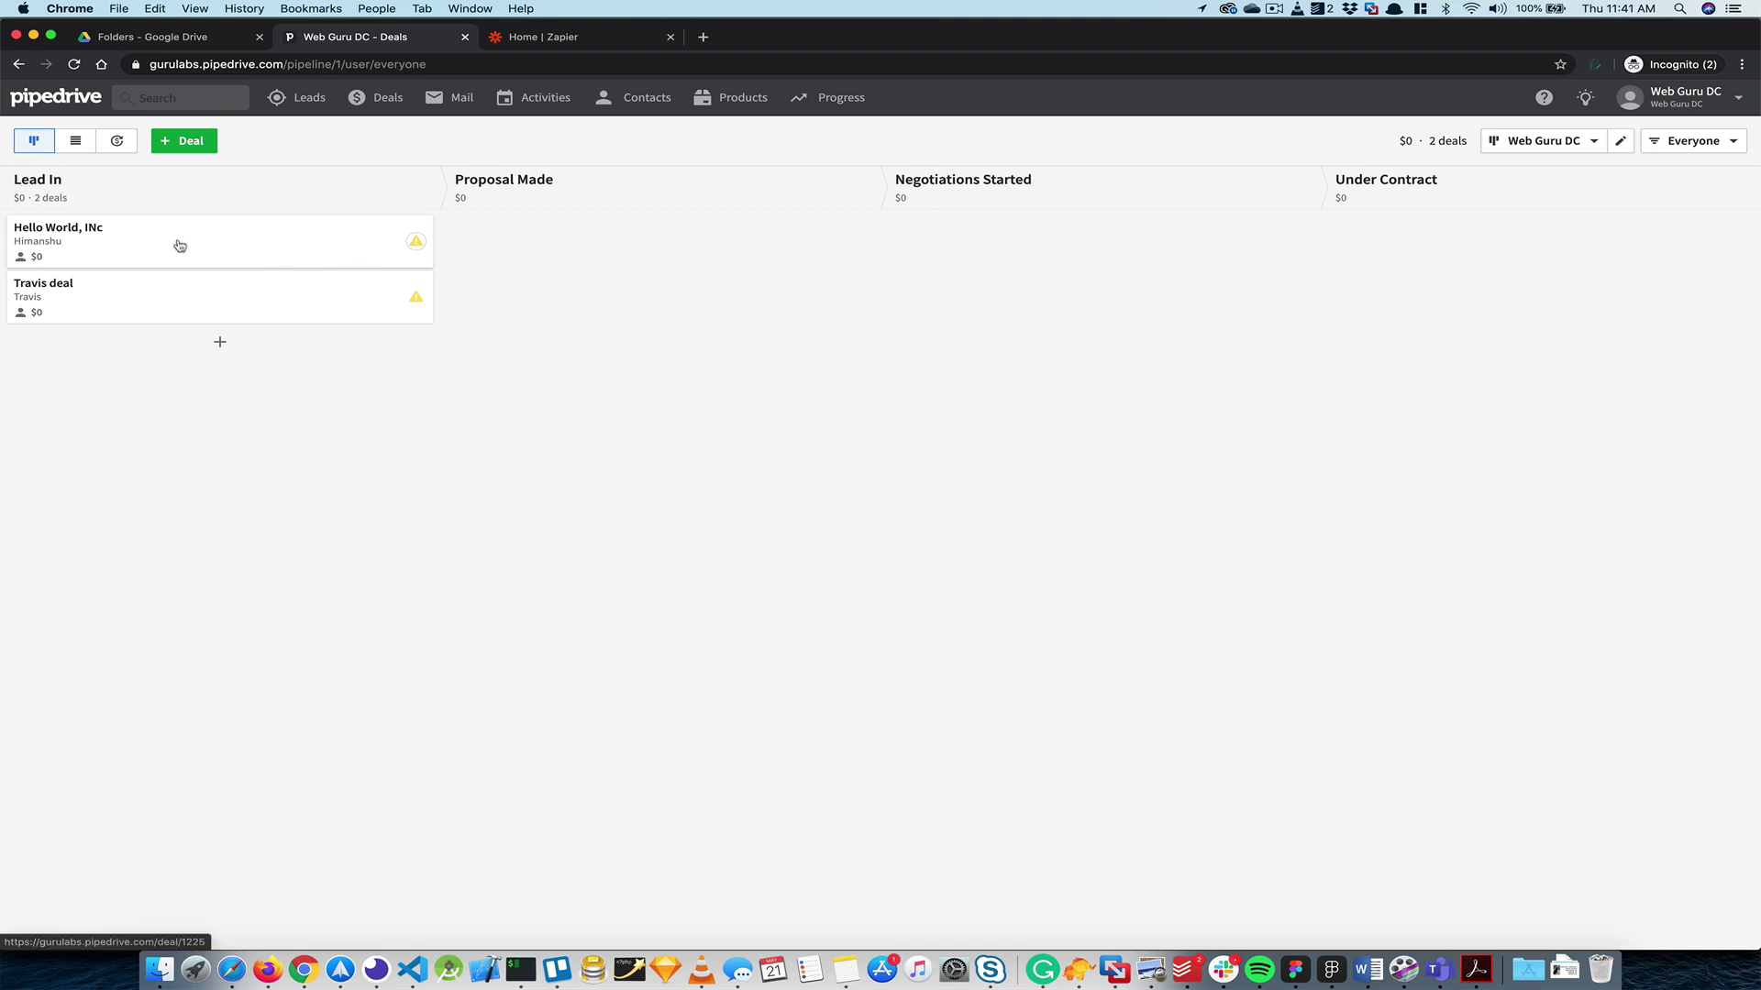
- Move the Hello World, INc deal card from Lead In to Negotiations Started
{"action": "left_click_drag", "start_coordinate": [182, 245], "coordinate": [968, 249]}
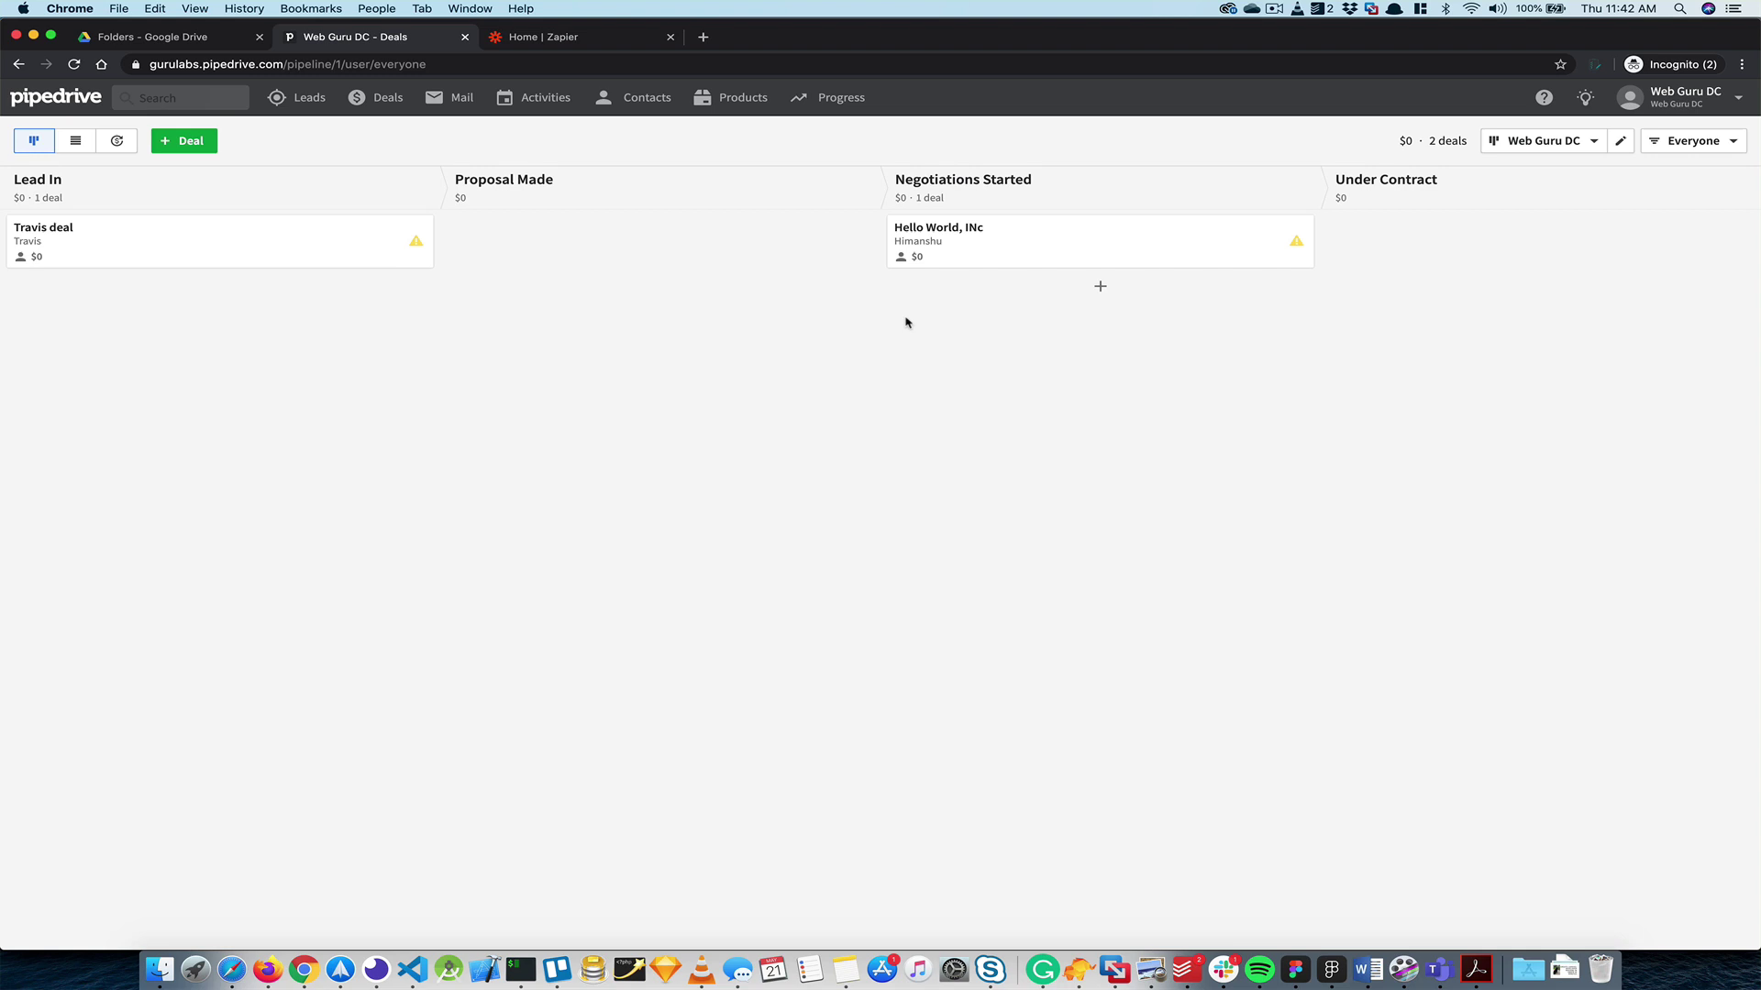
- Pair Pipedrive with Google Drive in Zapier's app connector
{"action": "left_click", "coordinate": [578, 39]}
{"action": "left_click", "coordinate": [702, 258]}
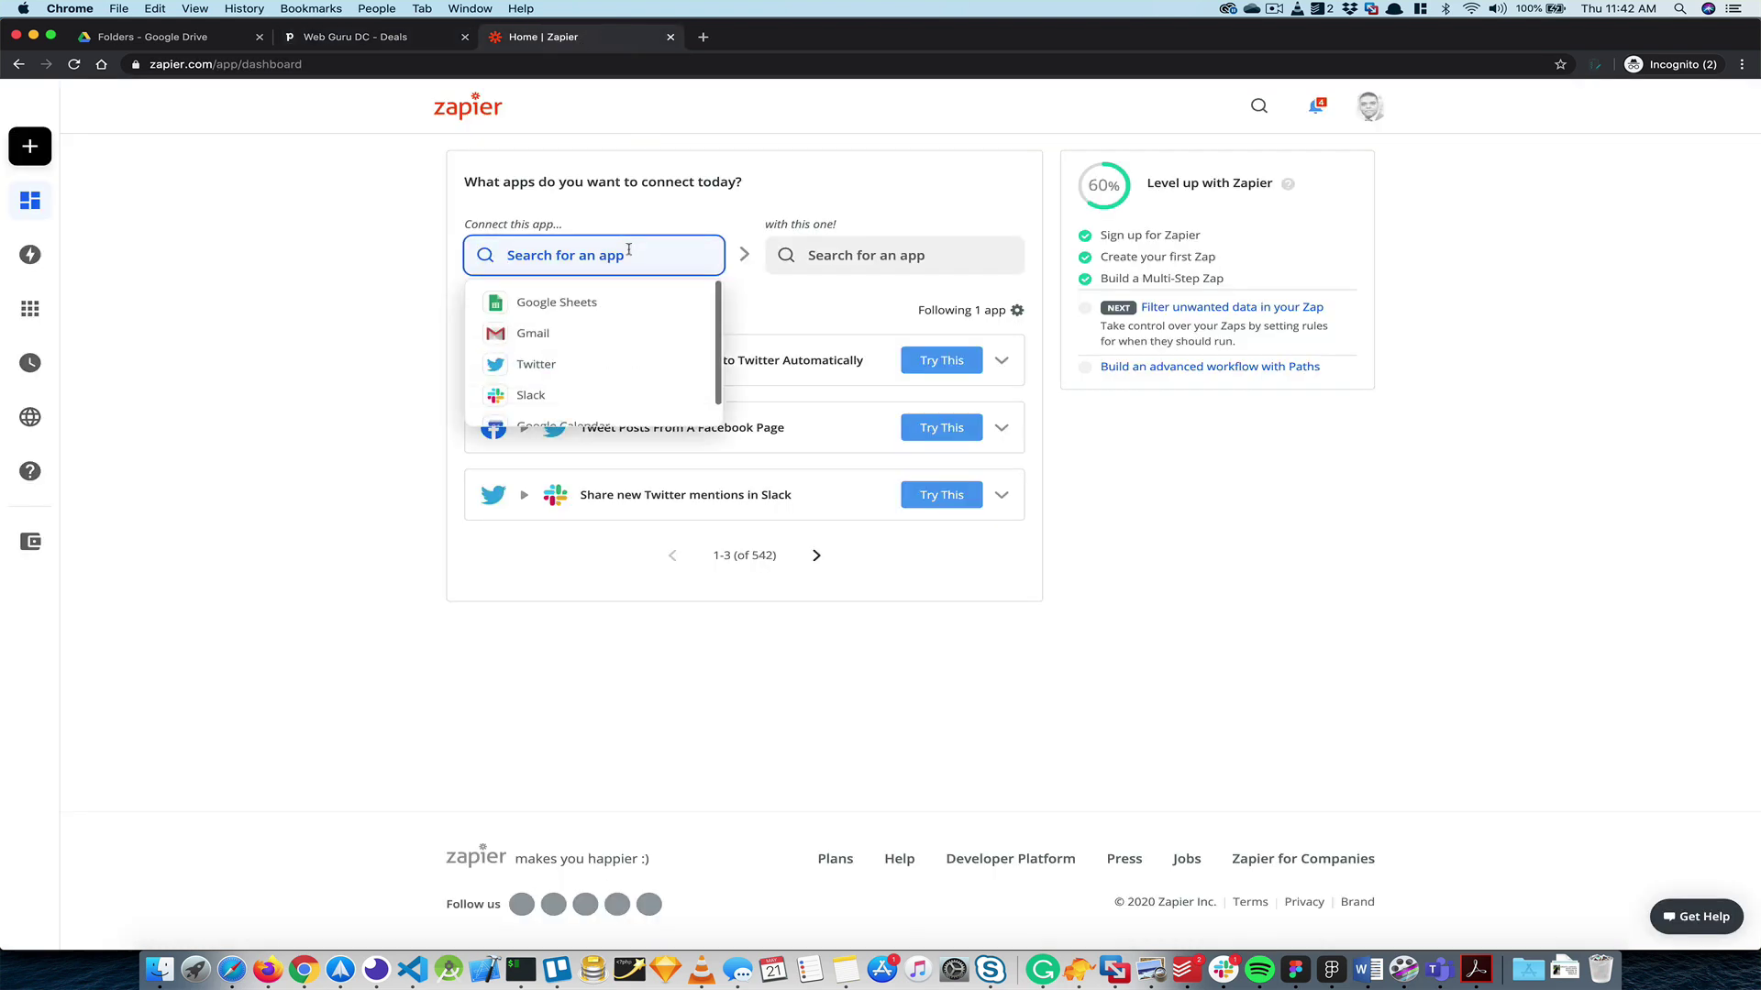
{"action": "type", "text": "pipe"}
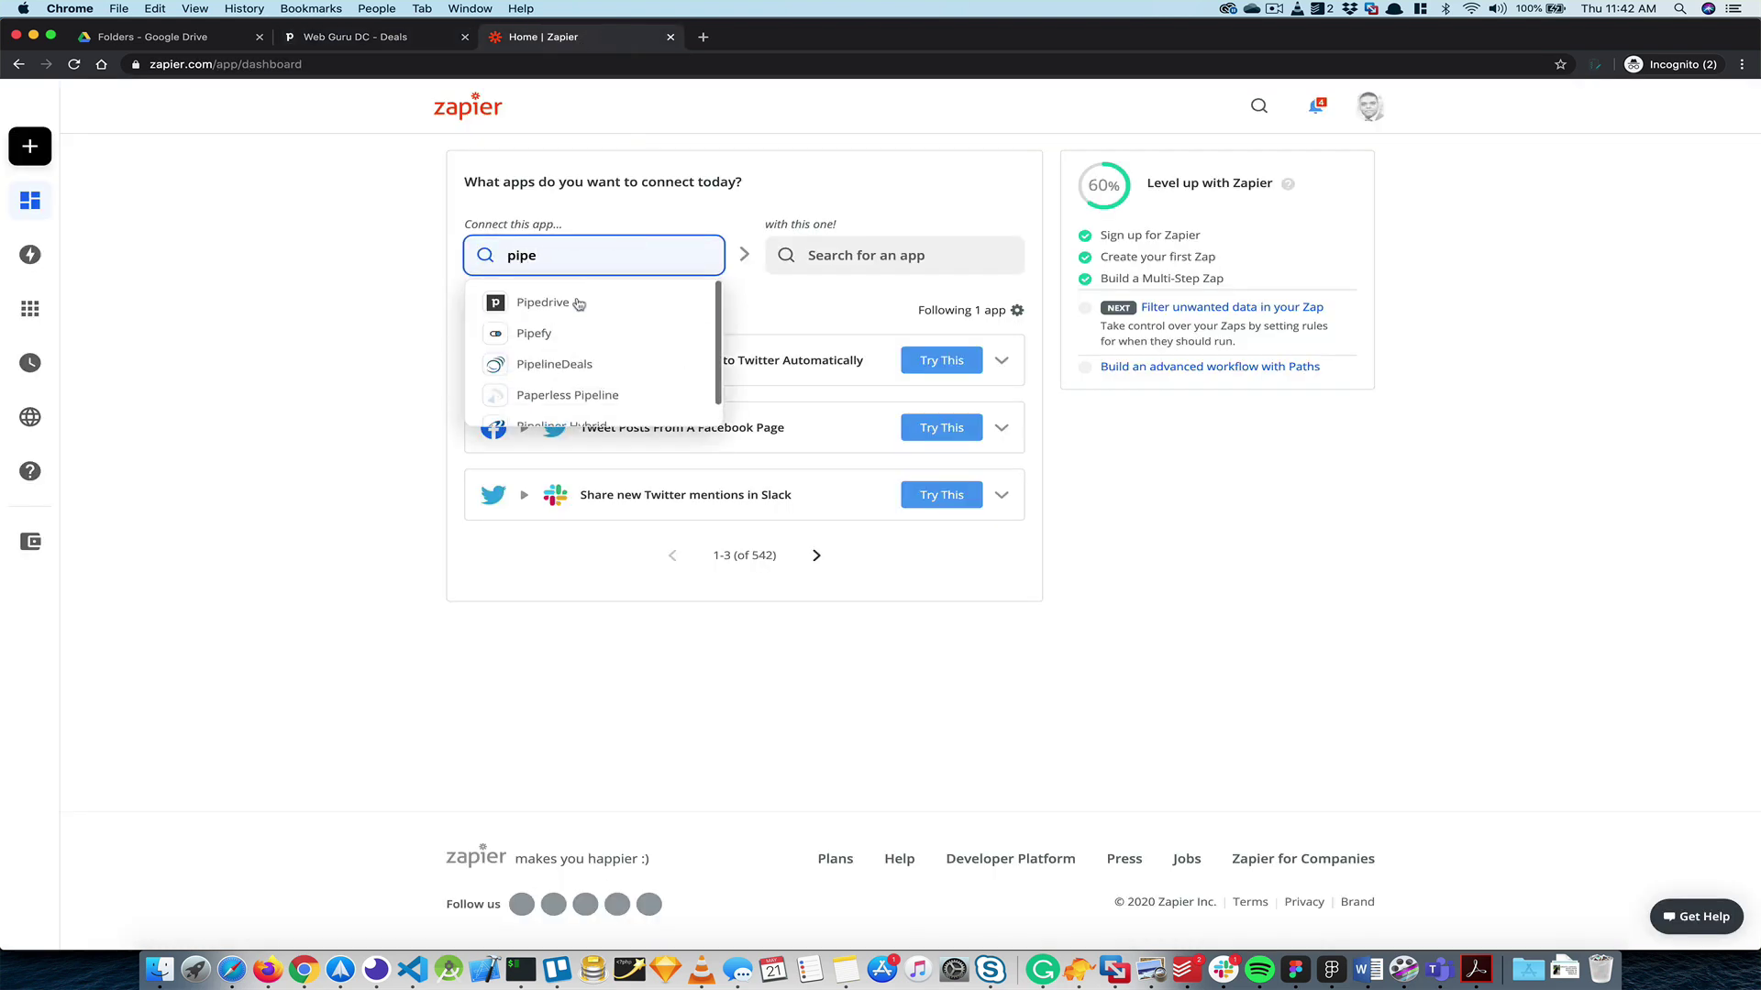
{"action": "left_click", "coordinate": [559, 299]}
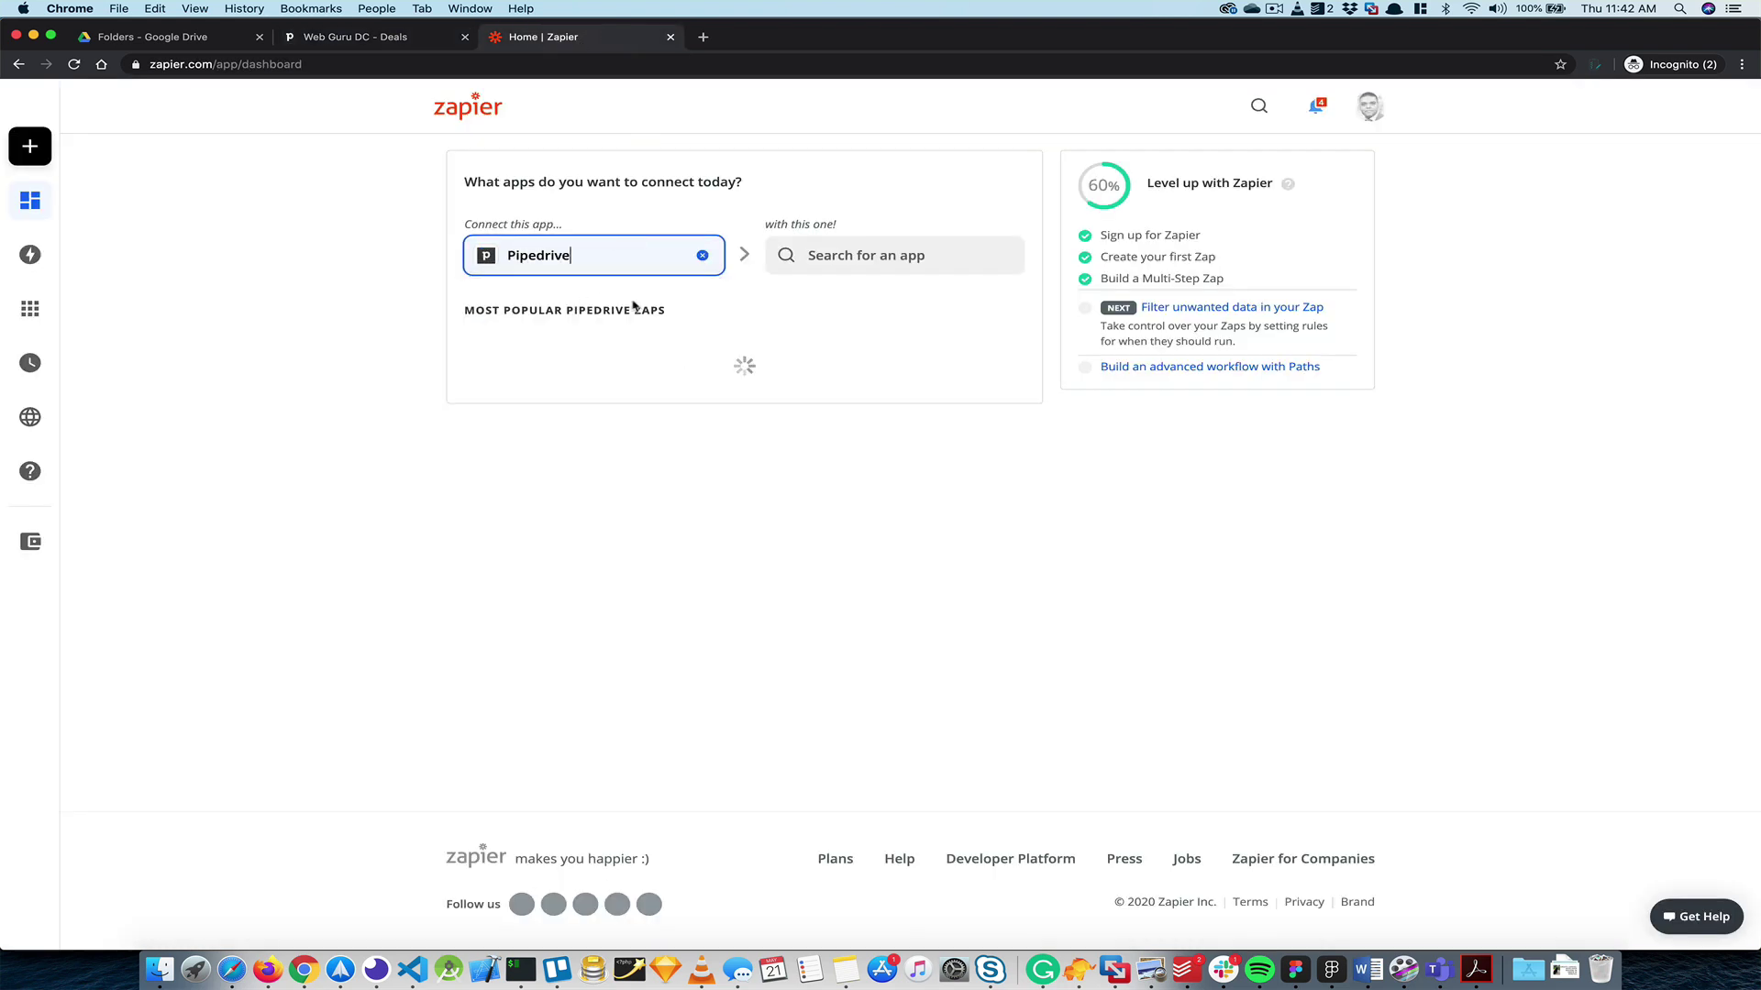
{"action": "left_click", "coordinate": [835, 263]}
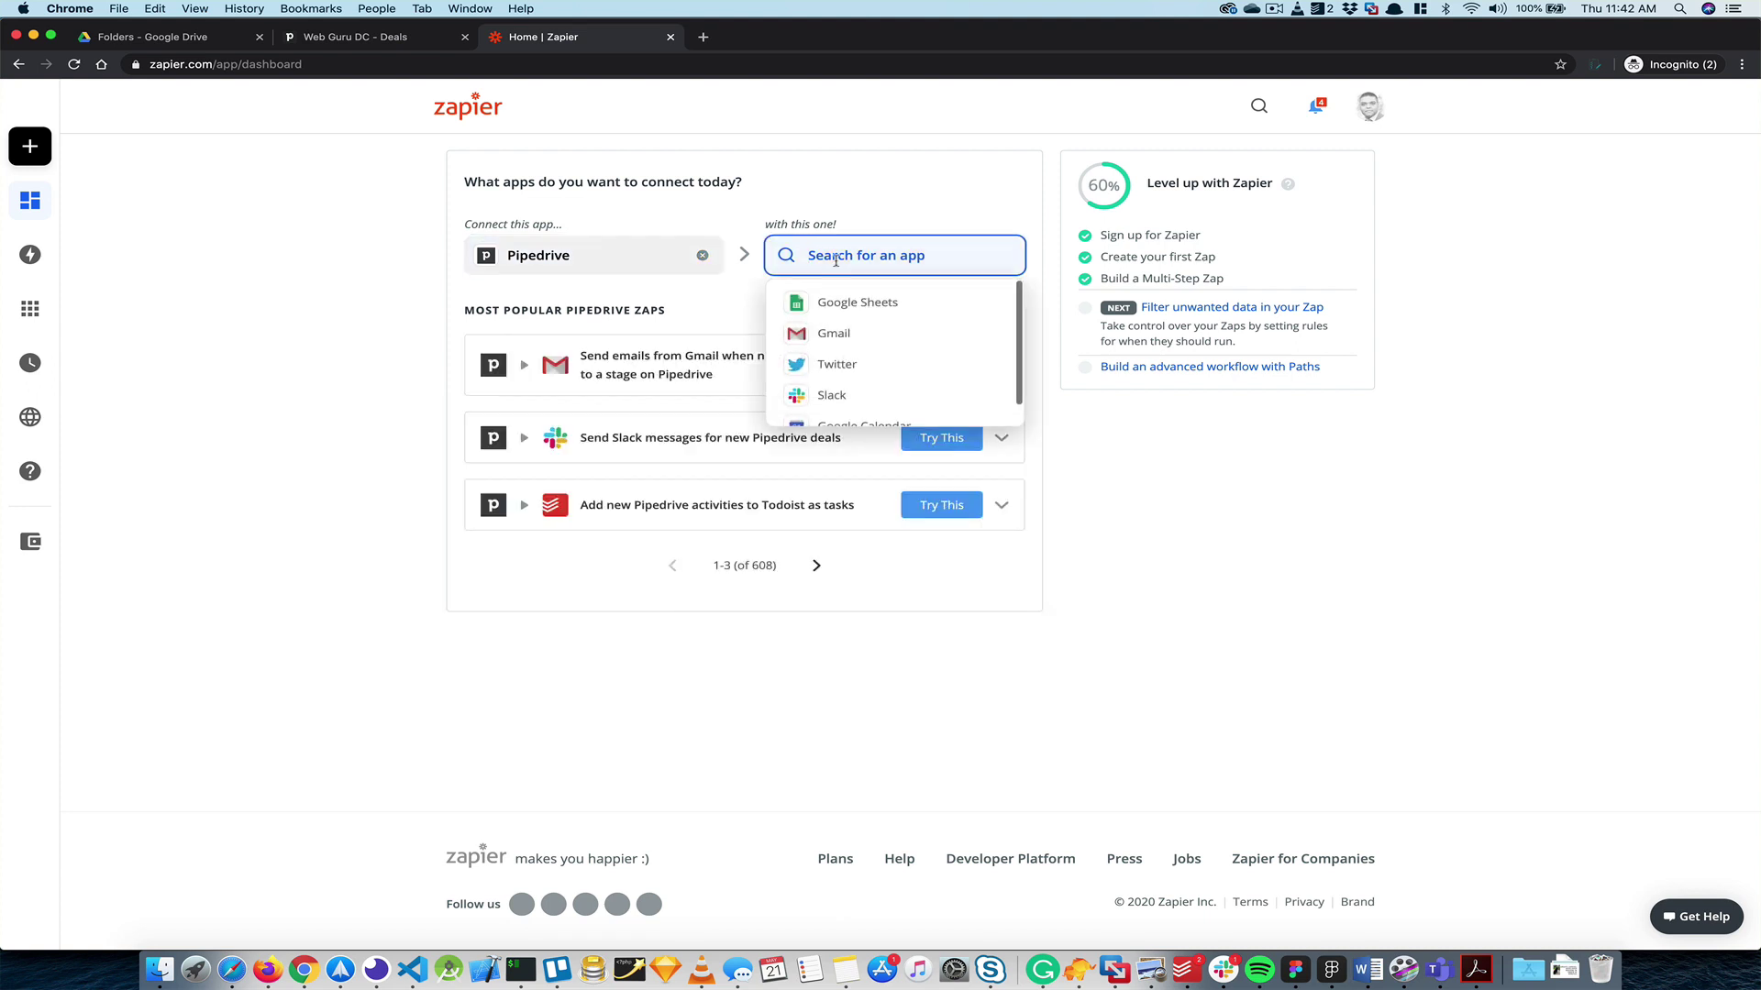
{"action": "type", "text": "goog"}
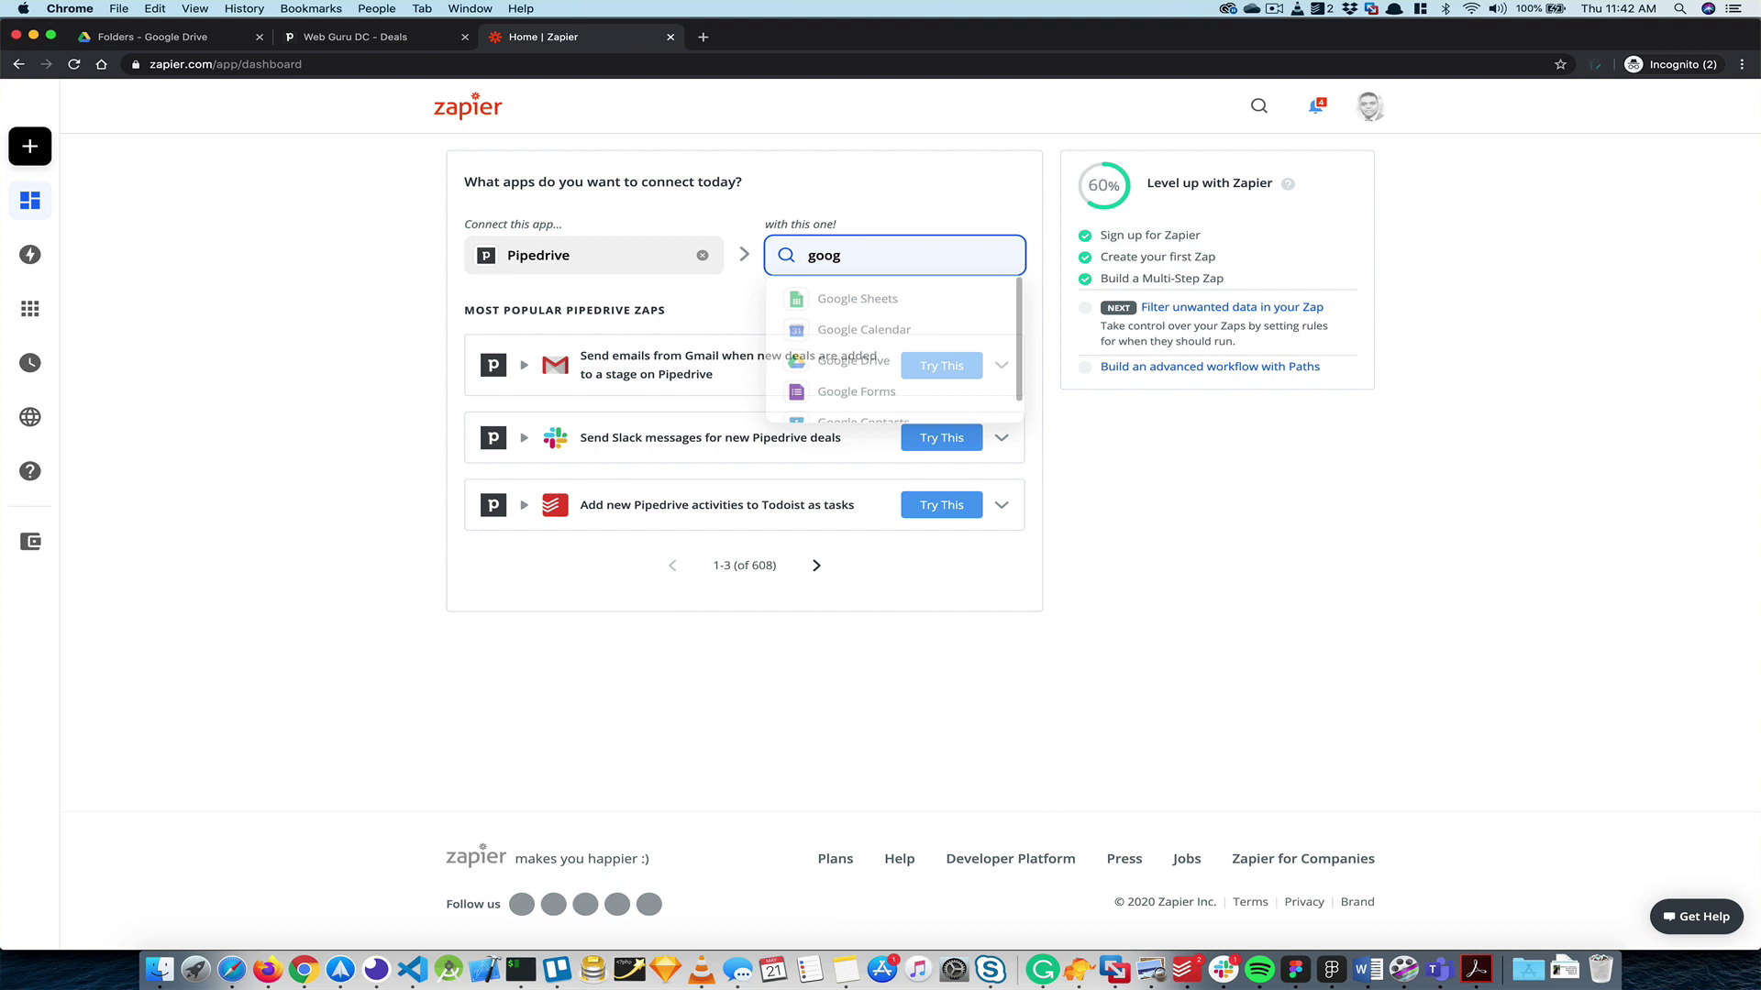
{"action": "key", "text": "BackSpace"}
{"action": "key", "text": "BackSpace"}
{"action": "key", "text": "BackSpace"}
{"action": "key", "text": "BackSpace"}
{"action": "type", "text": "drive"}
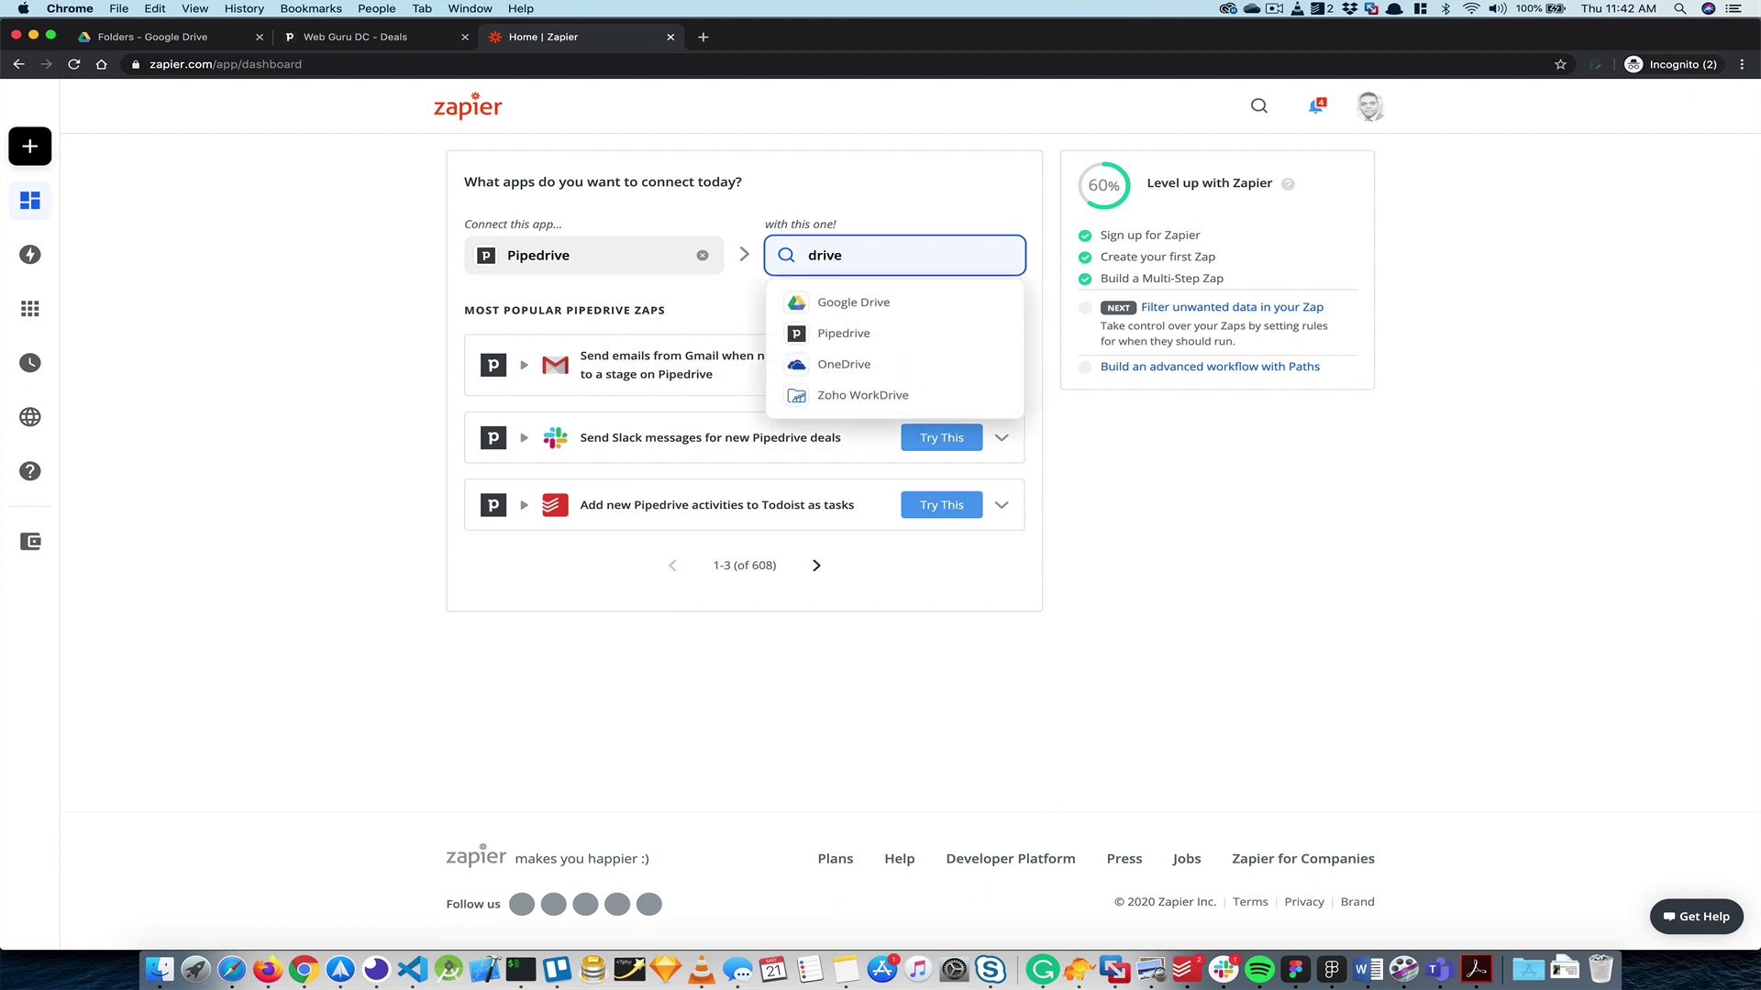
{"action": "left_click", "coordinate": [873, 300]}
- Choose Updated Deal Stage as the Pipedrive trigger
{"action": "left_click", "coordinate": [669, 343]}
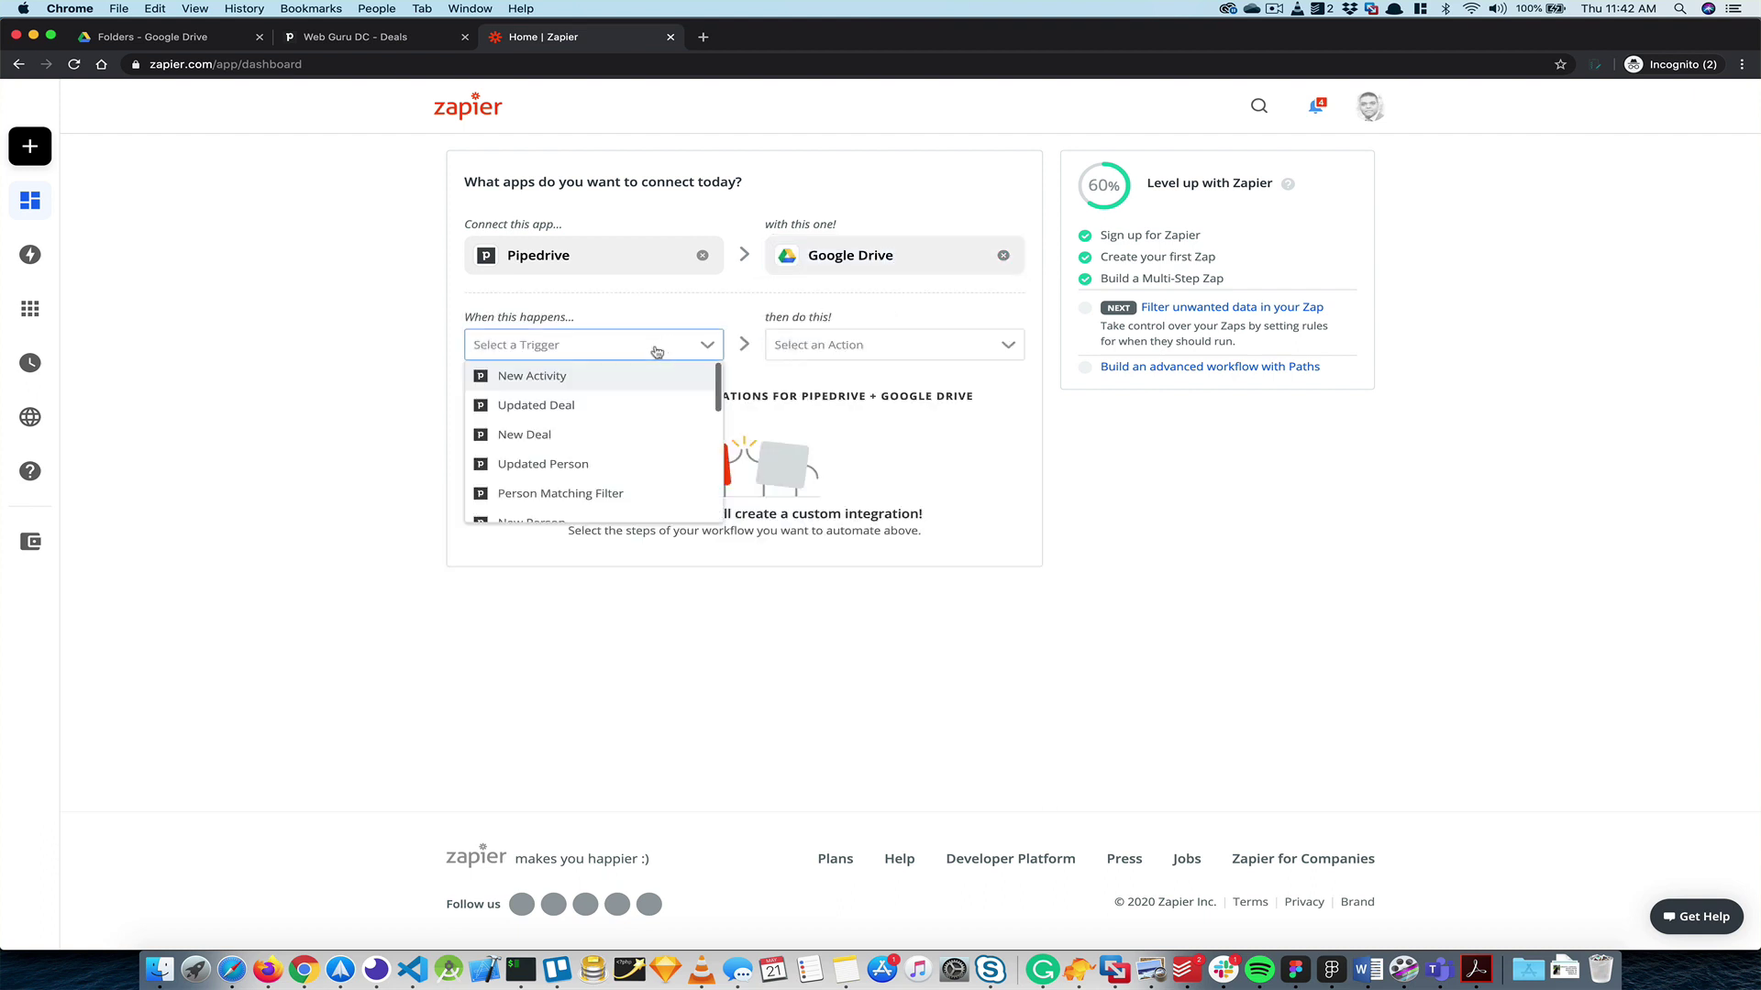
{"action": "scroll", "coordinate": [631, 461], "scroll_direction": "down", "scroll_amount": 5}
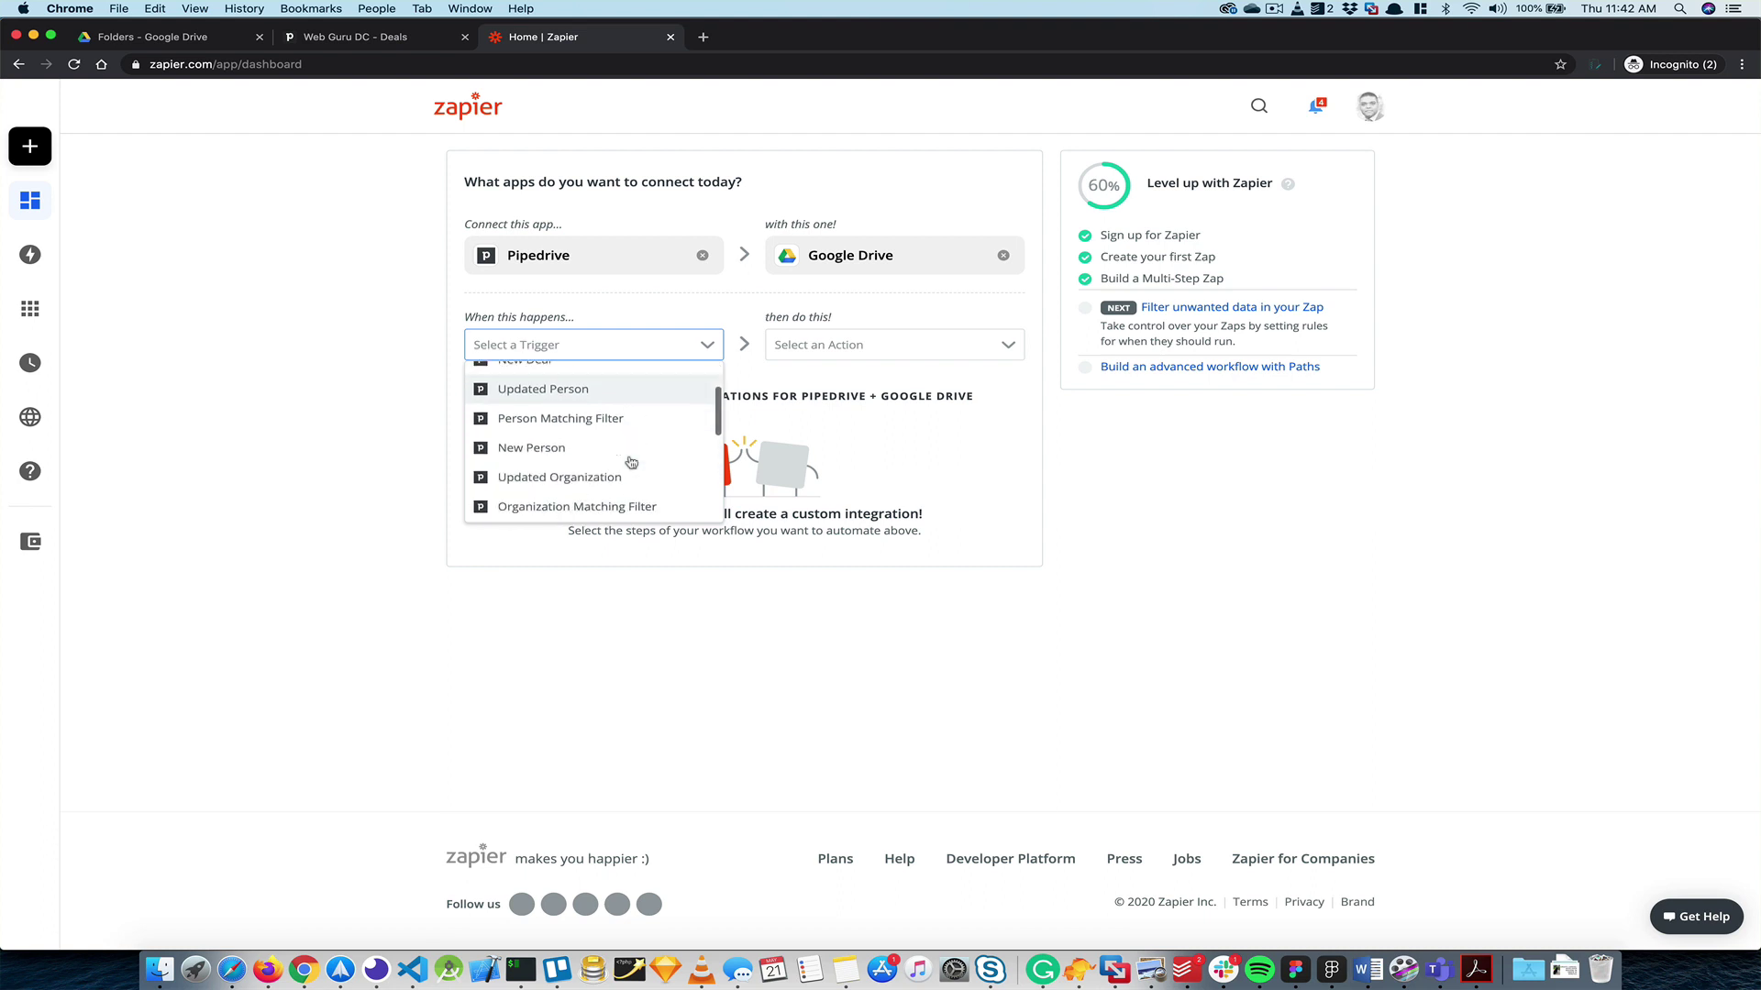
{"action": "scroll", "coordinate": [624, 468], "scroll_direction": "down", "scroll_amount": 3}
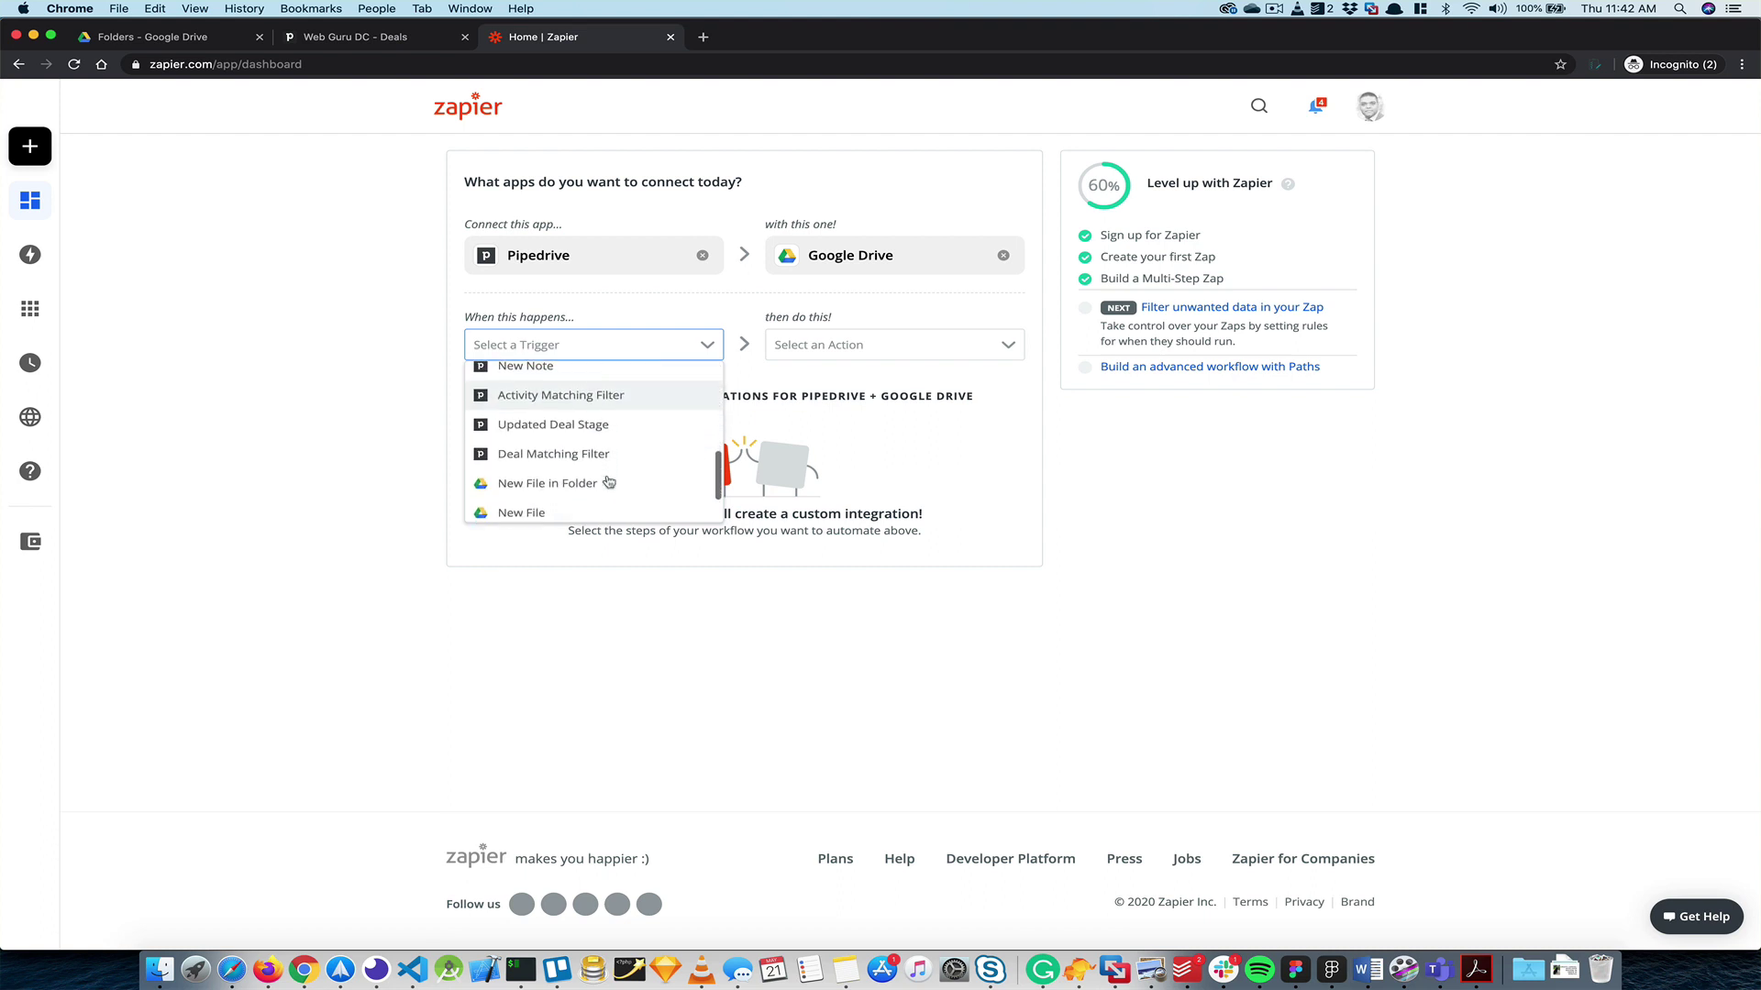
{"action": "left_click", "coordinate": [622, 427]}
- Choose Create Folder as the Google Drive action
{"action": "left_click", "coordinate": [833, 349]}
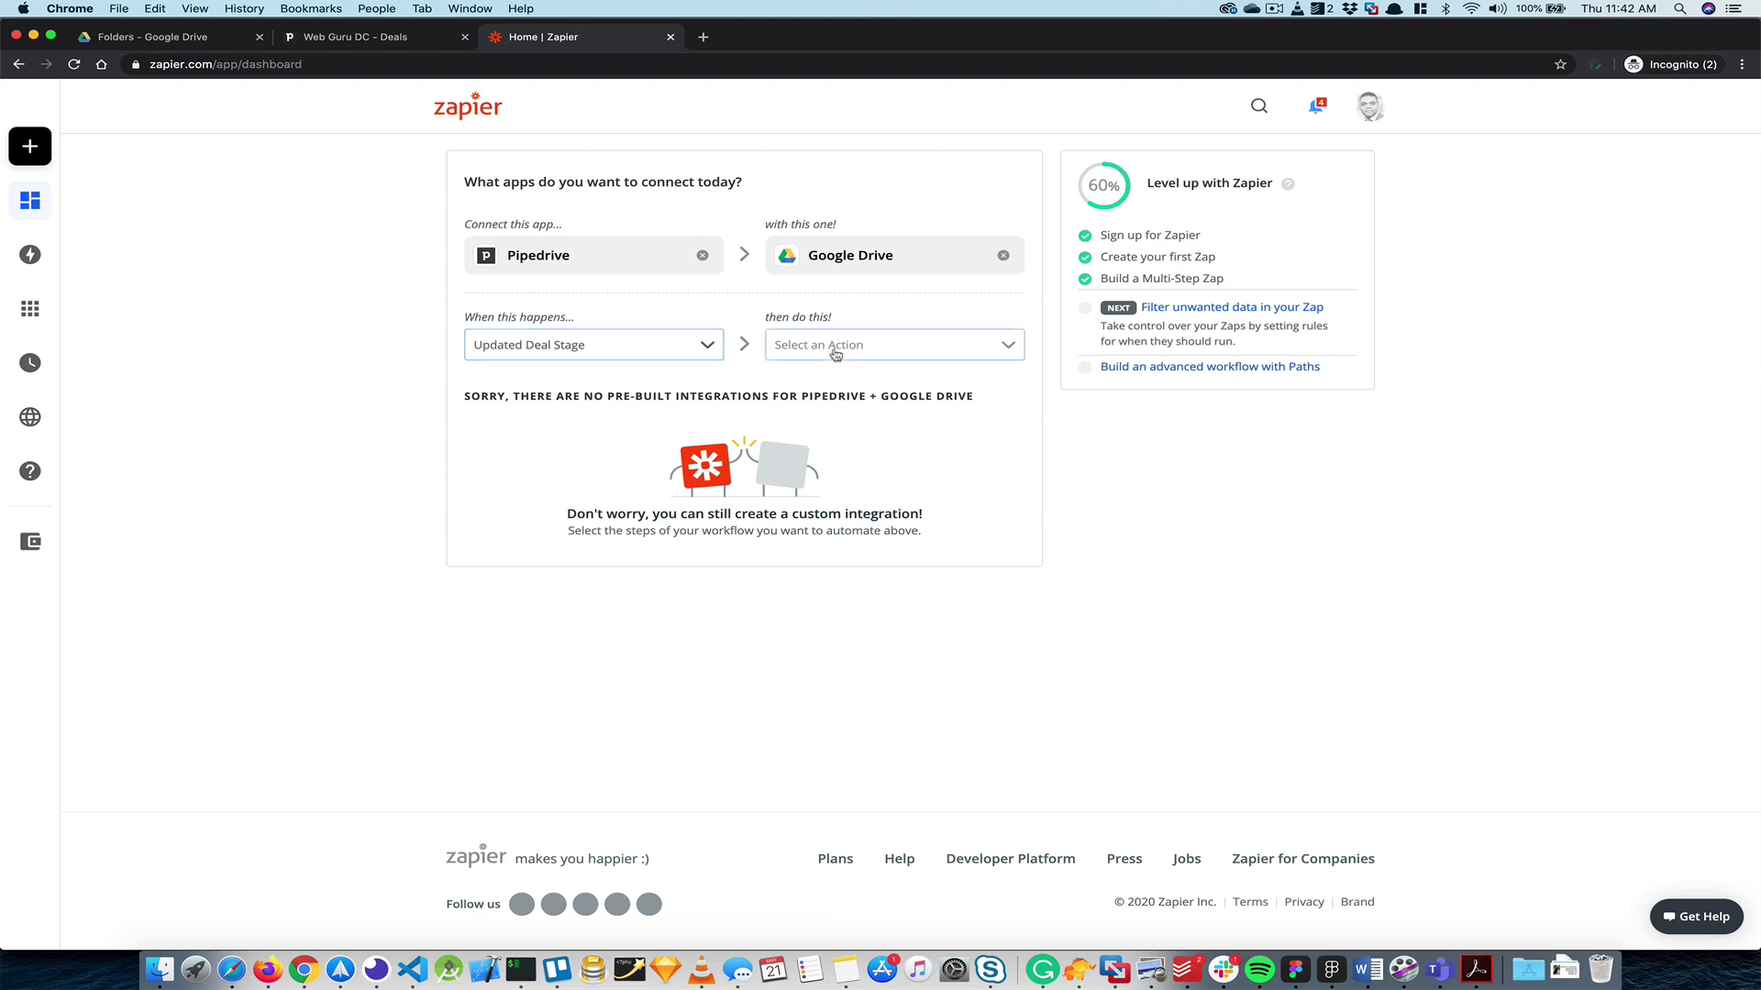
{"action": "scroll", "coordinate": [885, 423], "scroll_direction": "down", "scroll_amount": 3}
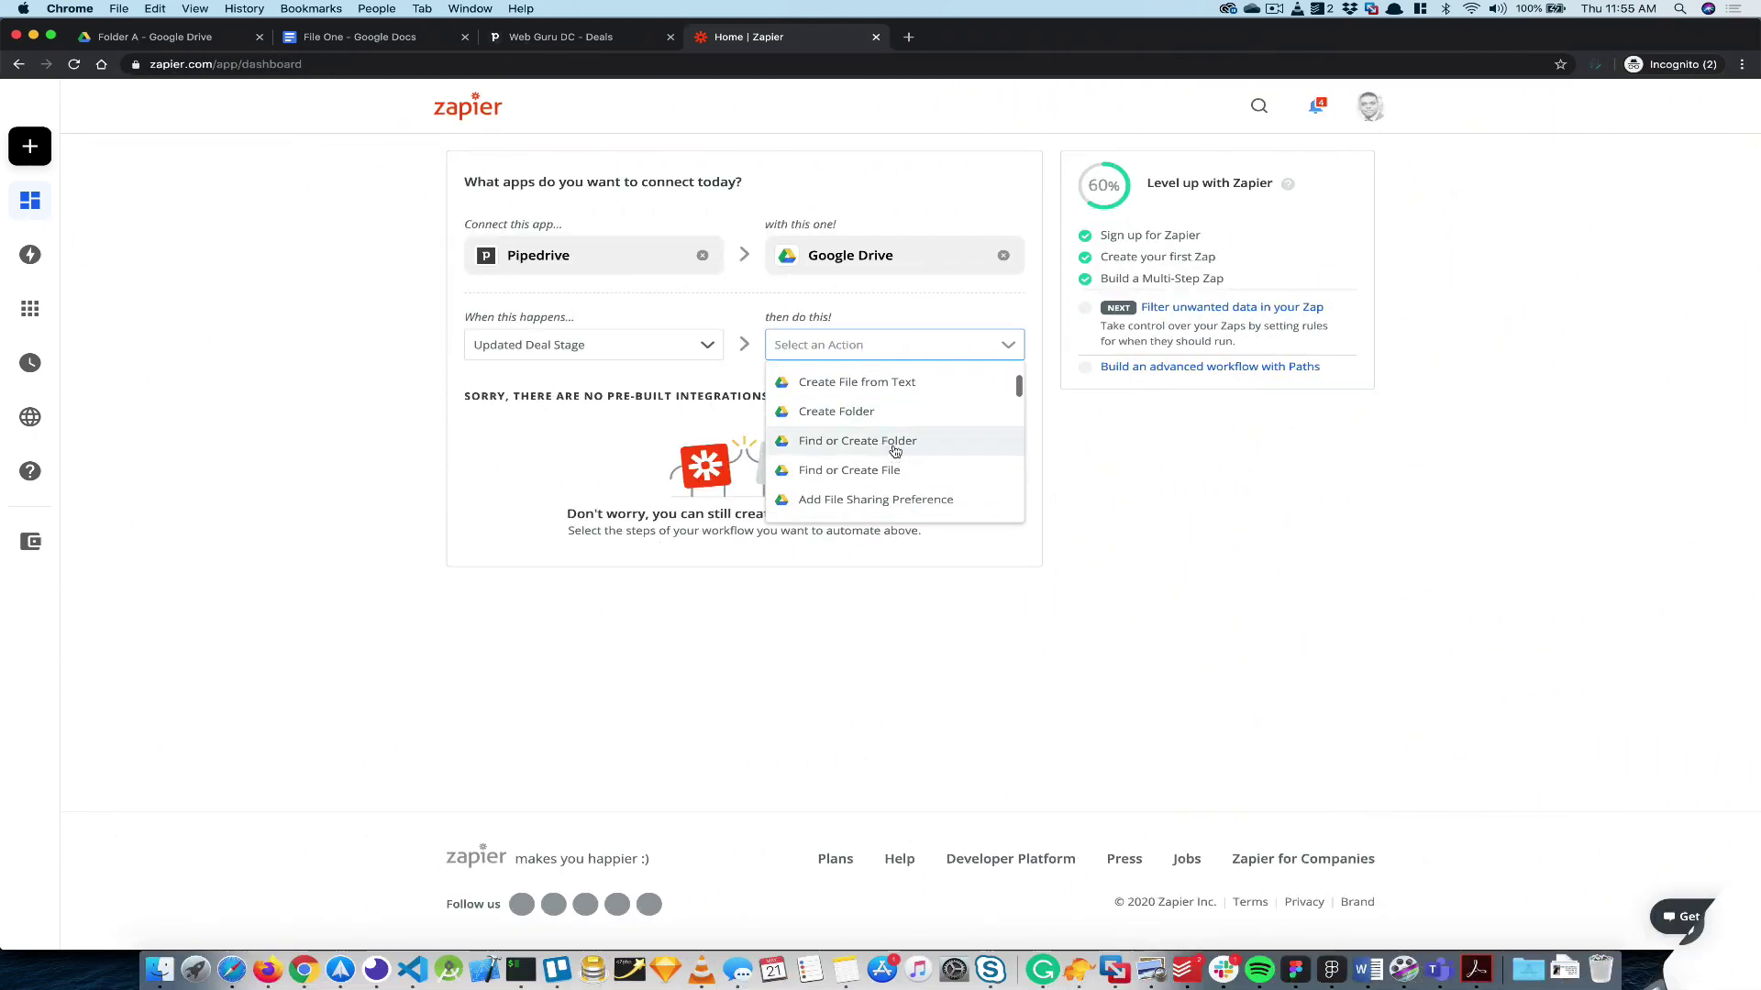
{"action": "left_click", "coordinate": [899, 416]}
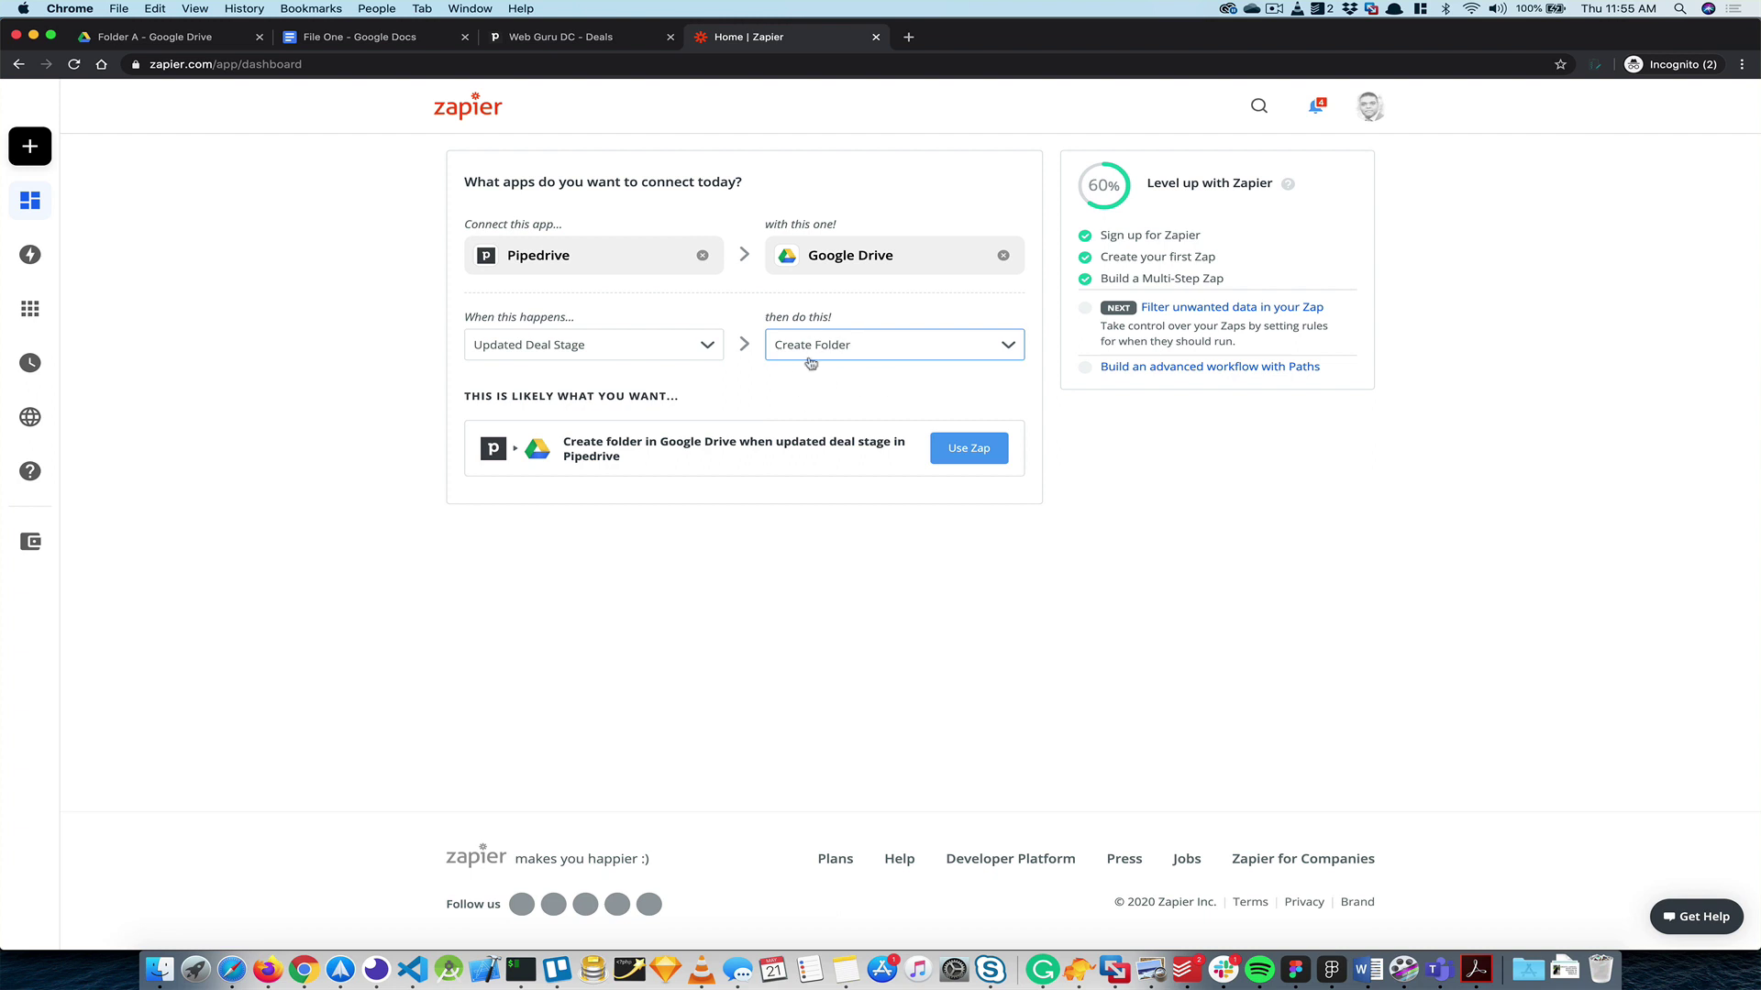
- Open File One from Folder A in Google Drive
{"action": "left_click", "coordinate": [207, 44]}
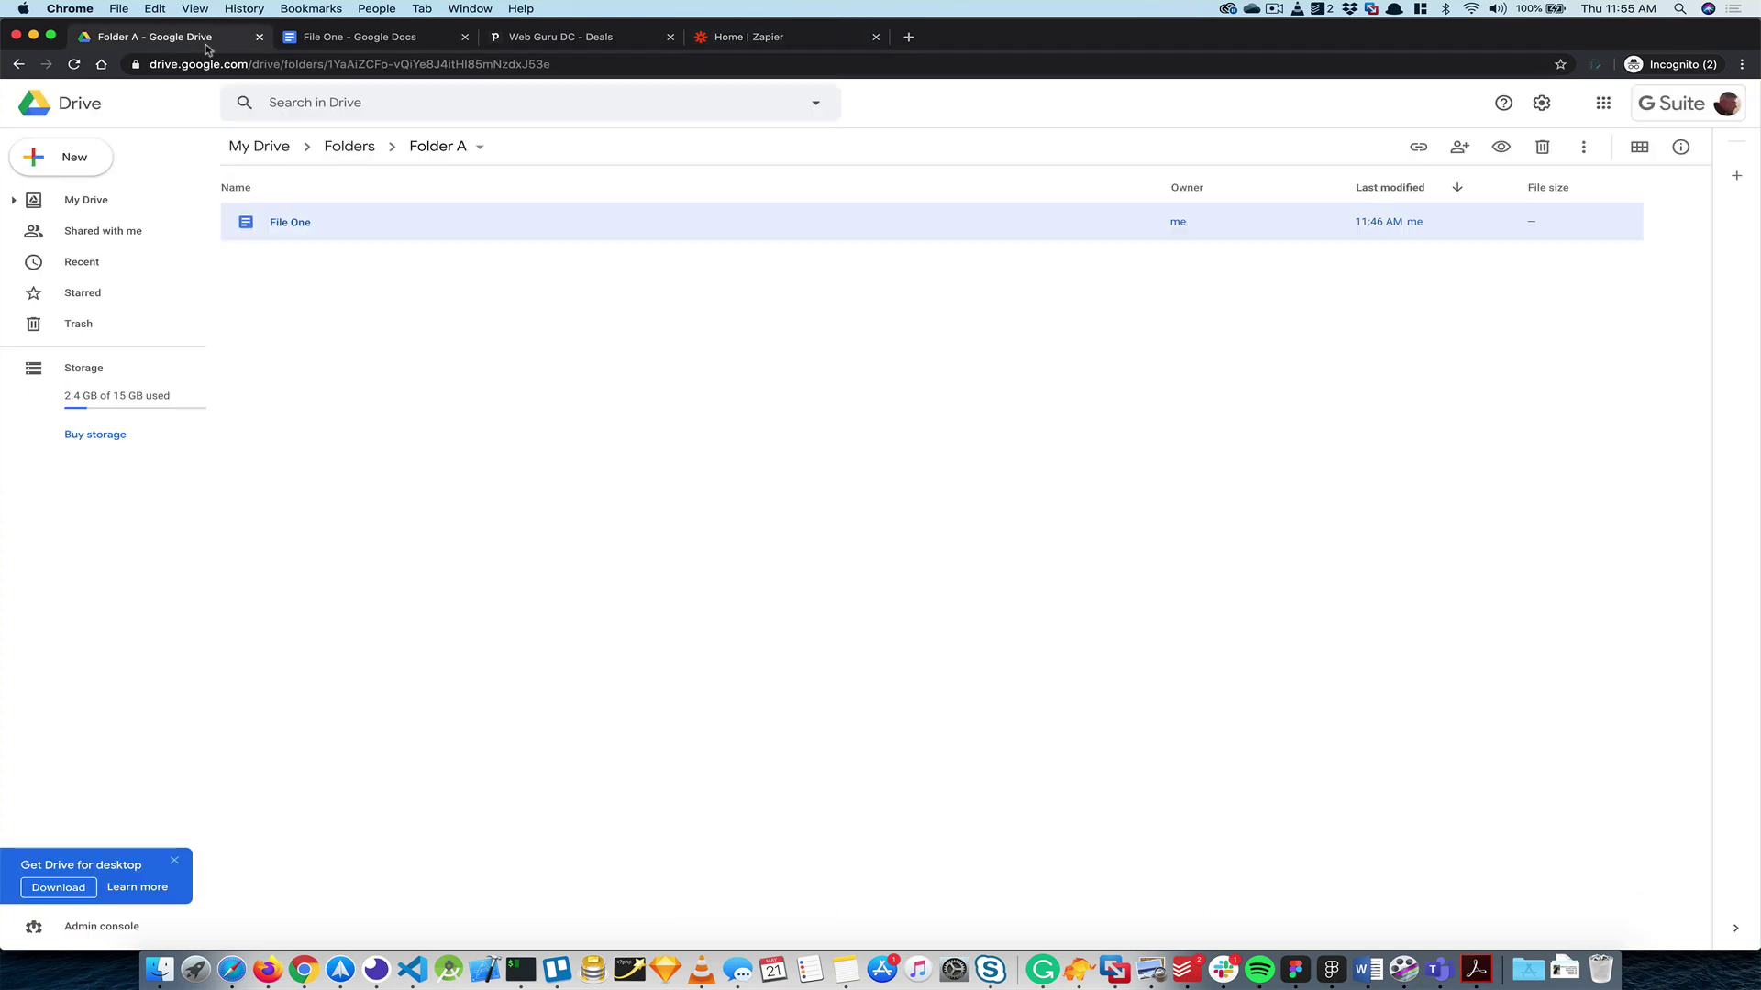
{"action": "left_click", "coordinate": [295, 290]}
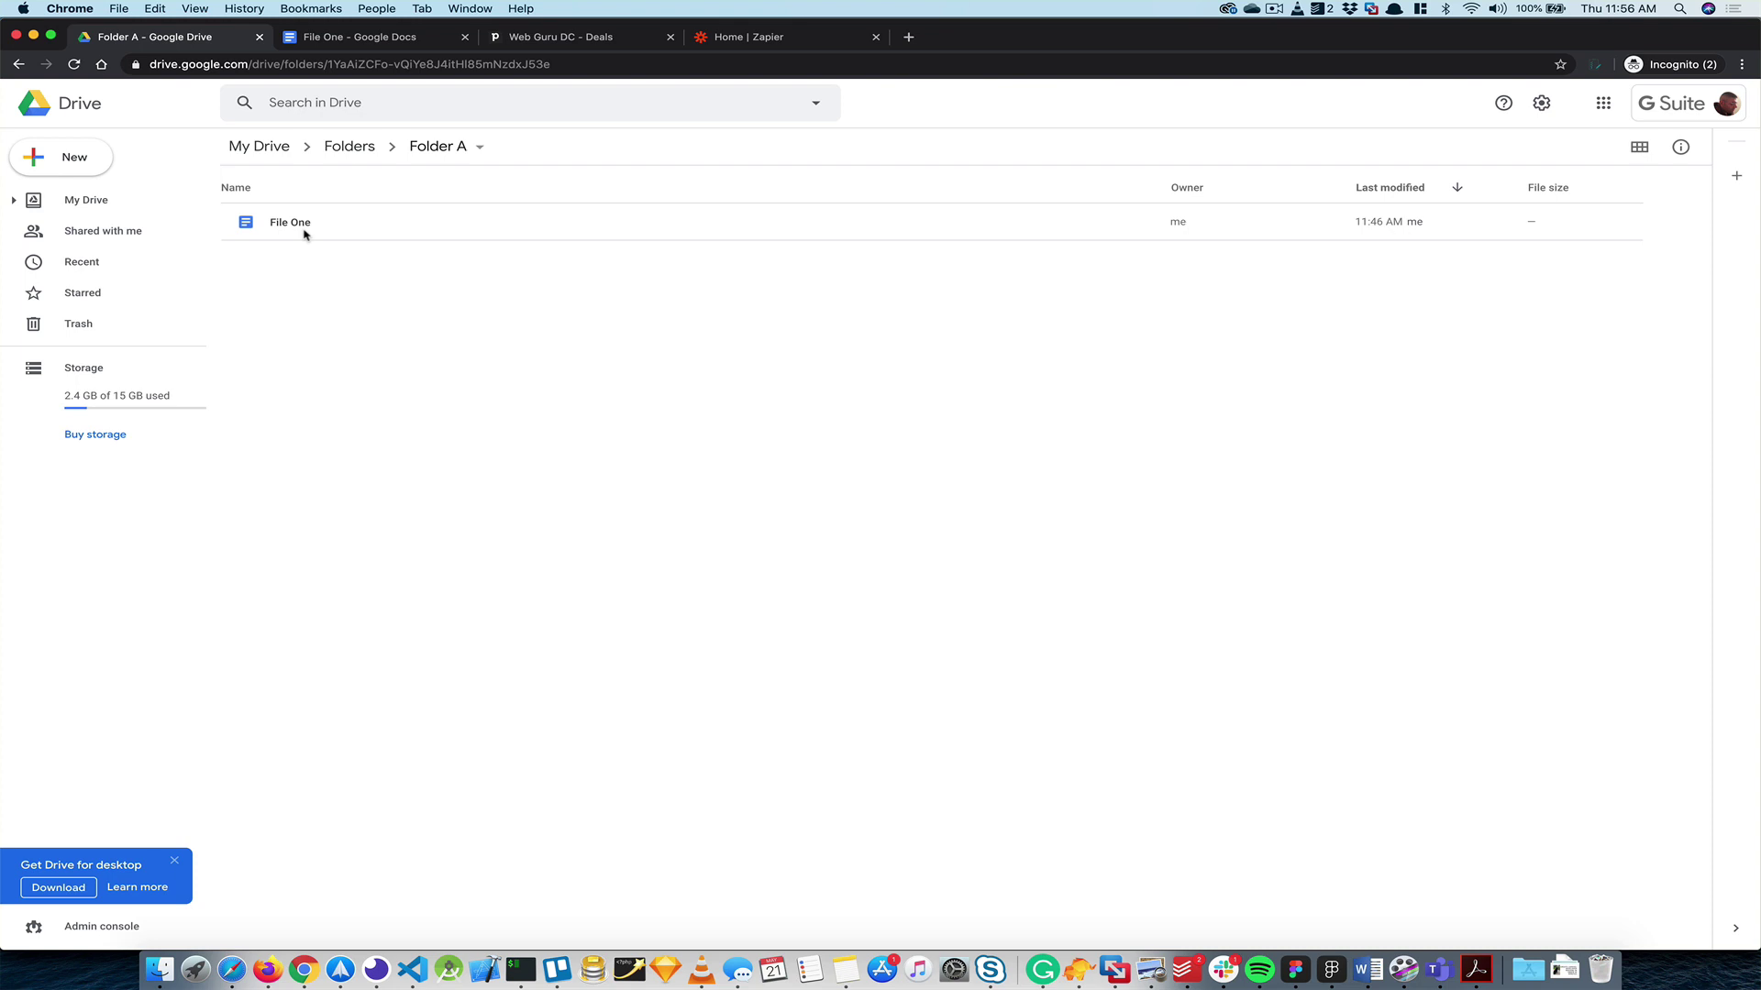
{"action": "double_click", "coordinate": [300, 227]}
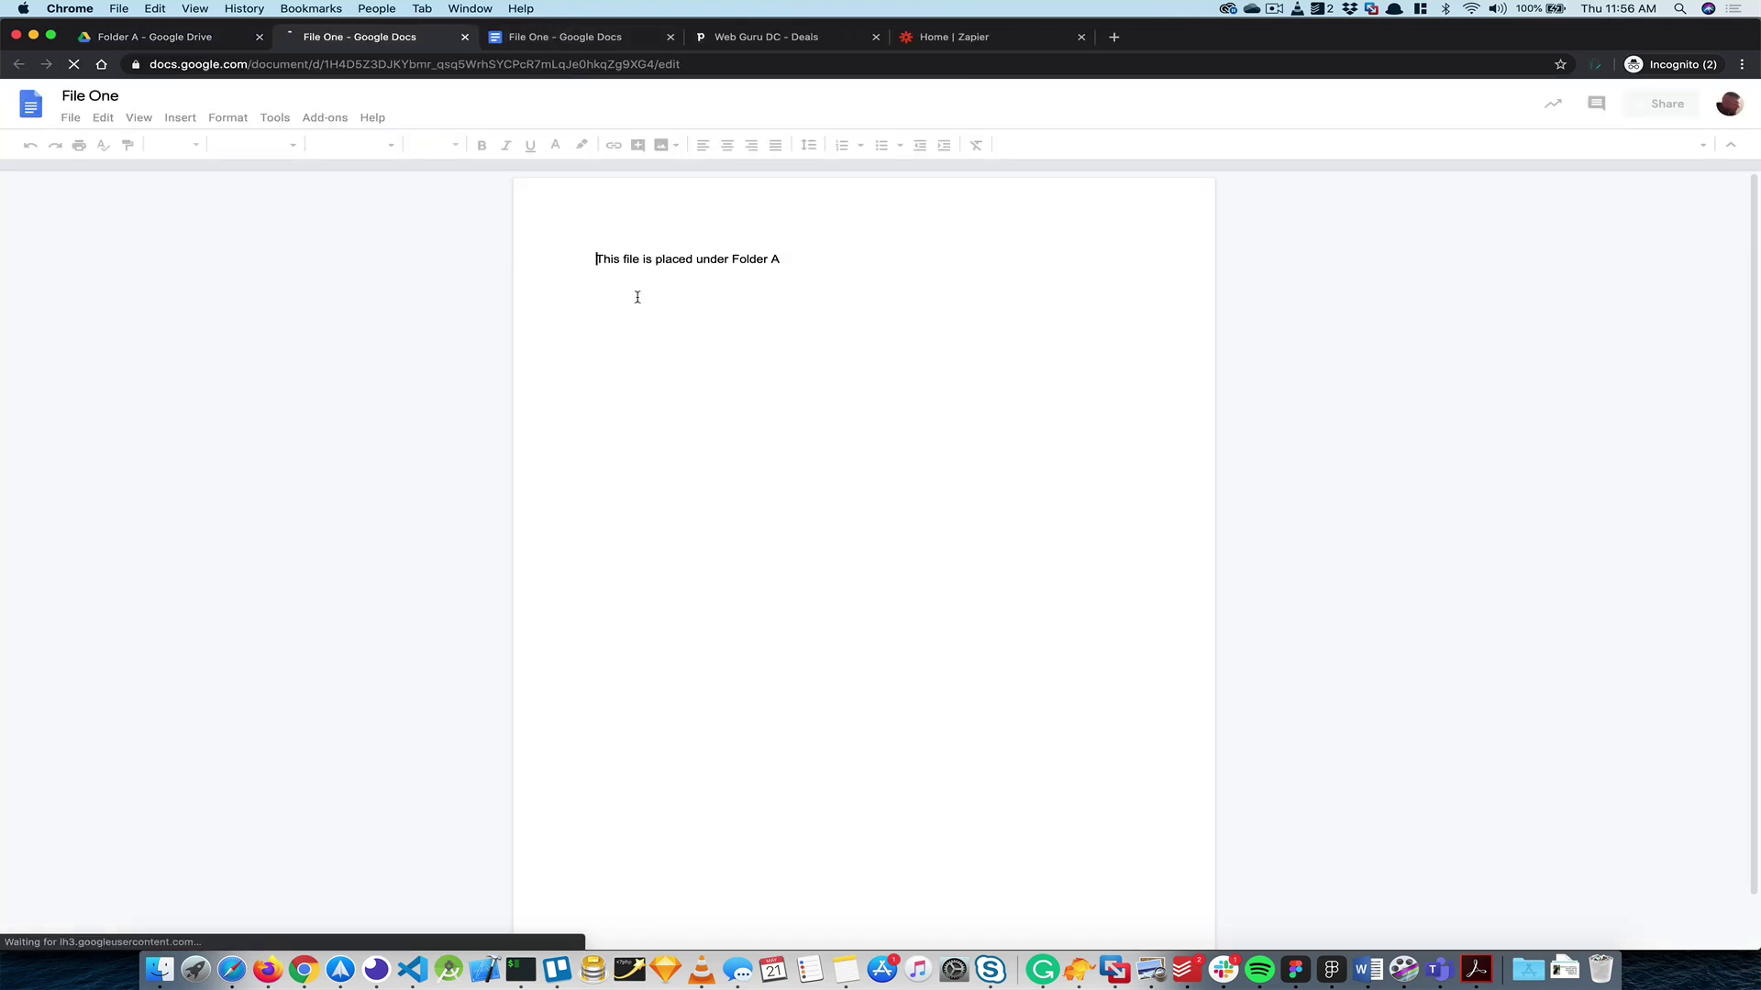
{"action": "left_click_drag", "start_coordinate": [655, 260], "coordinate": [880, 259]}
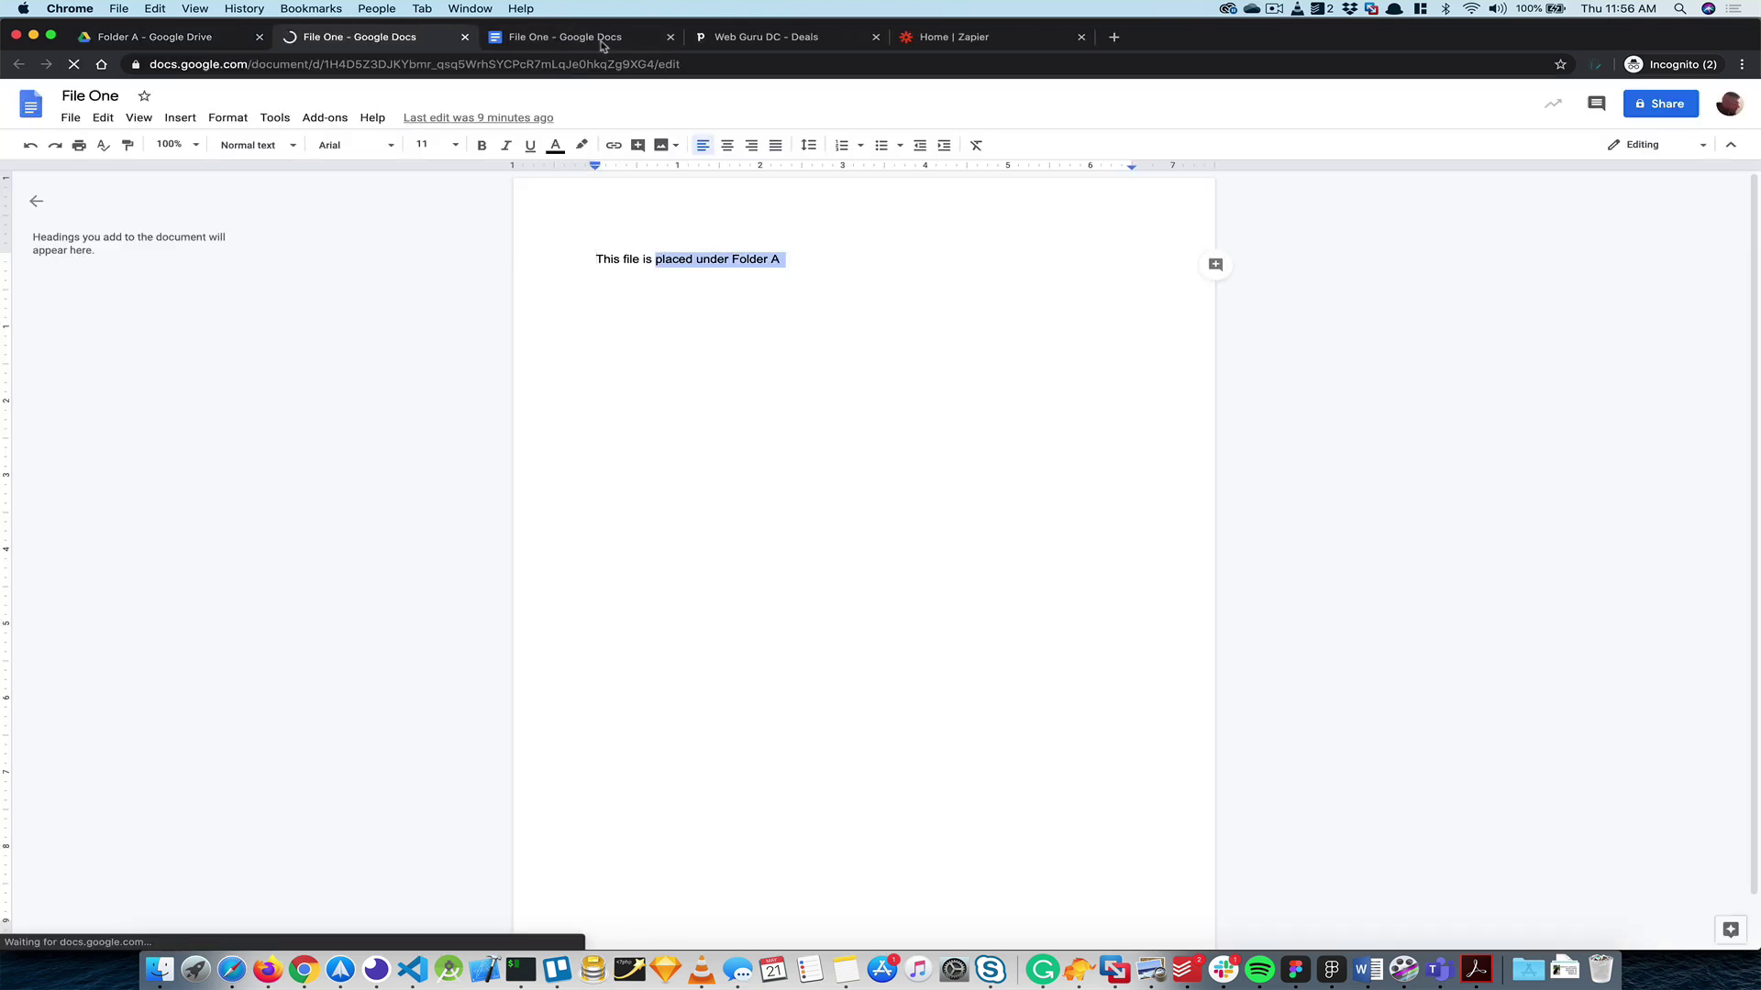
- Close the duplicate File One tab and return to the Pipedrive deals pipeline
{"action": "left_click", "coordinate": [642, 38]}
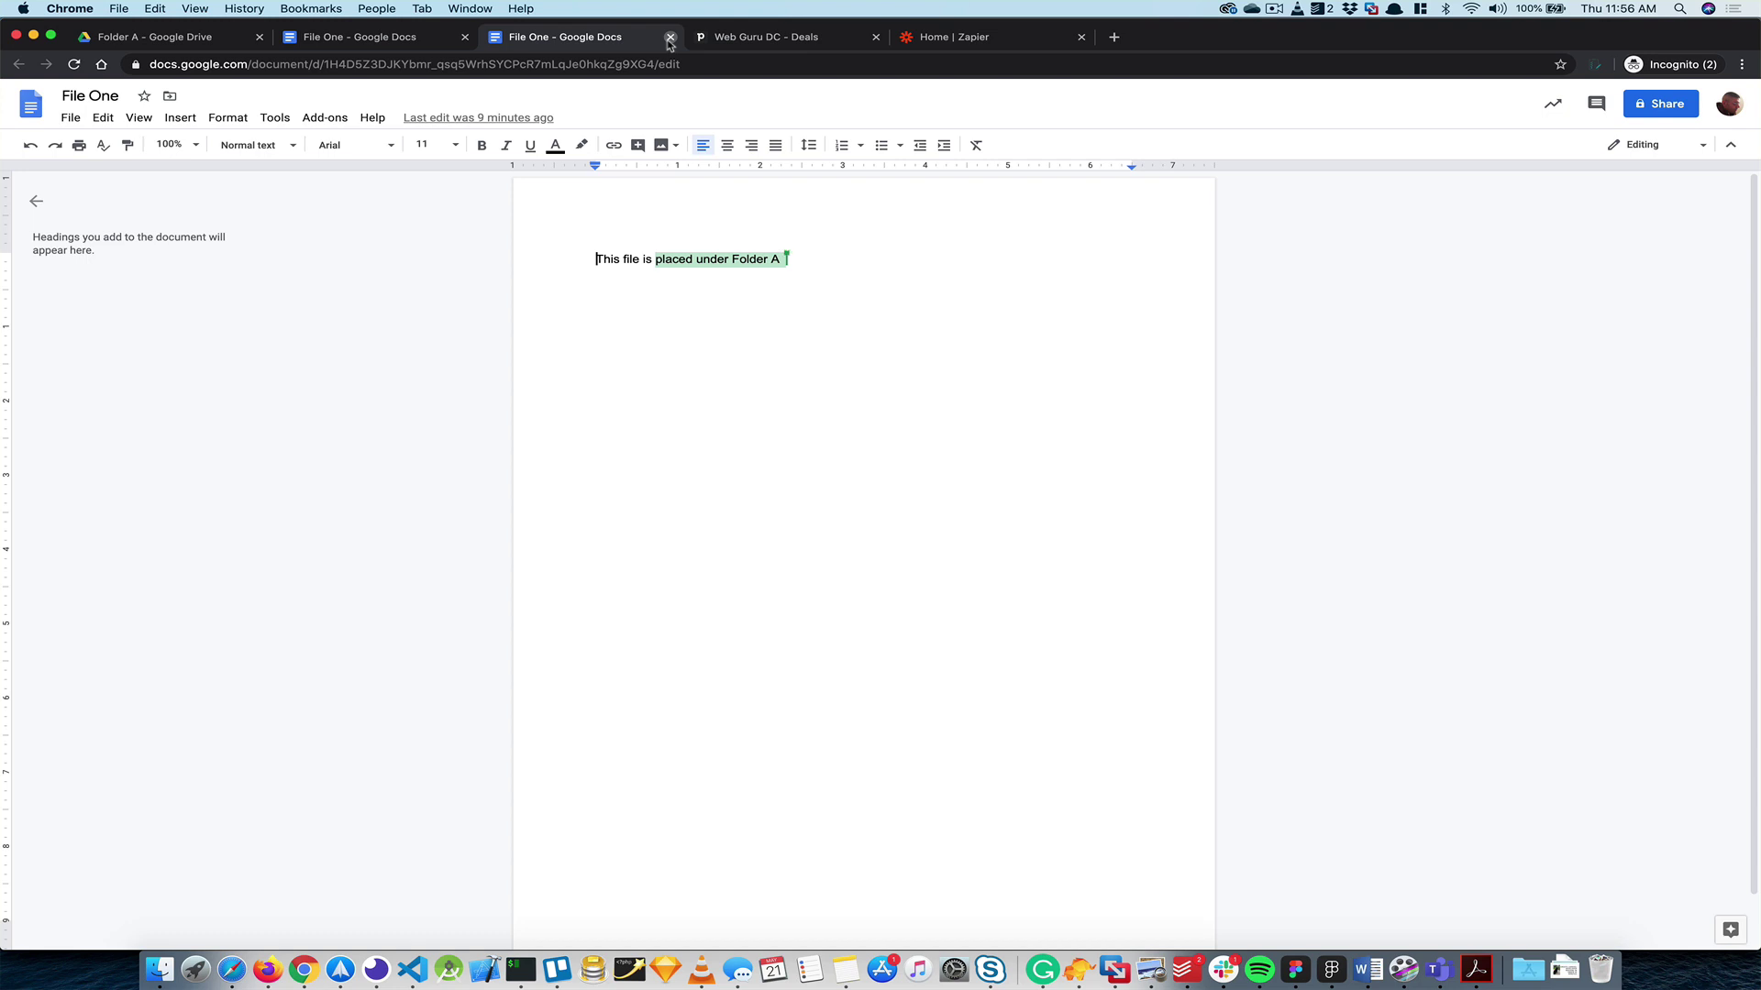
{"action": "left_click", "coordinate": [670, 37]}
{"action": "left_click", "coordinate": [426, 38]}
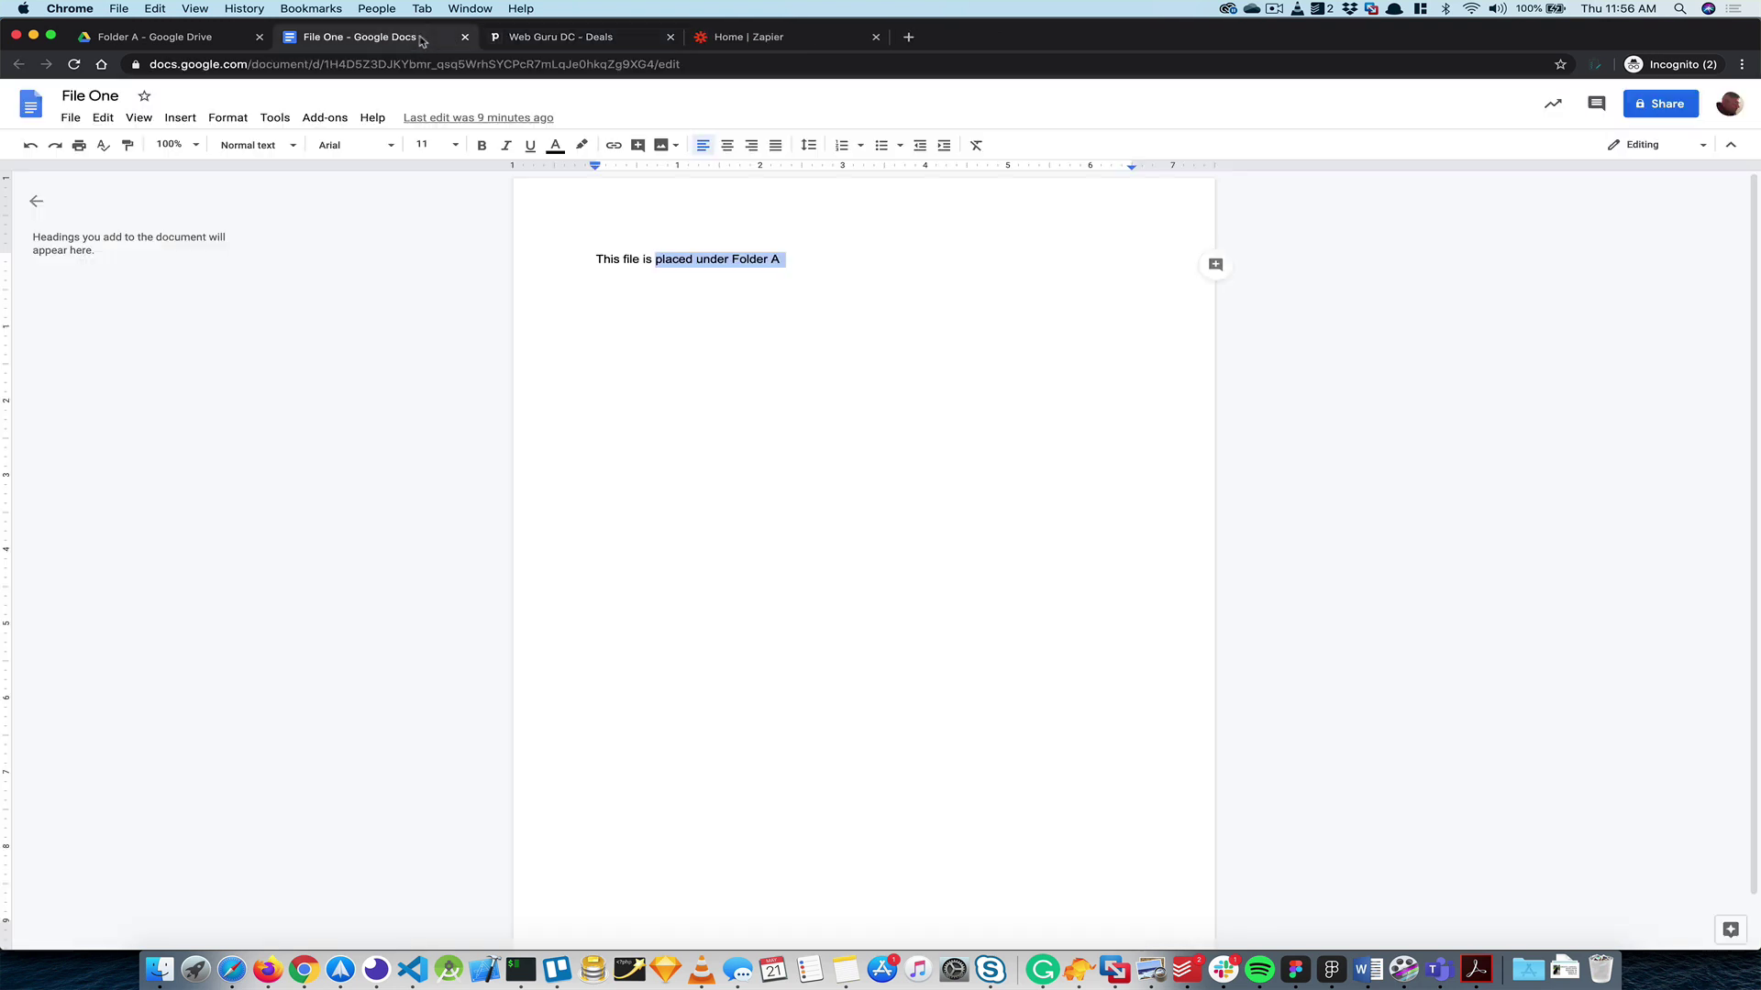
{"action": "left_click", "coordinate": [563, 41]}
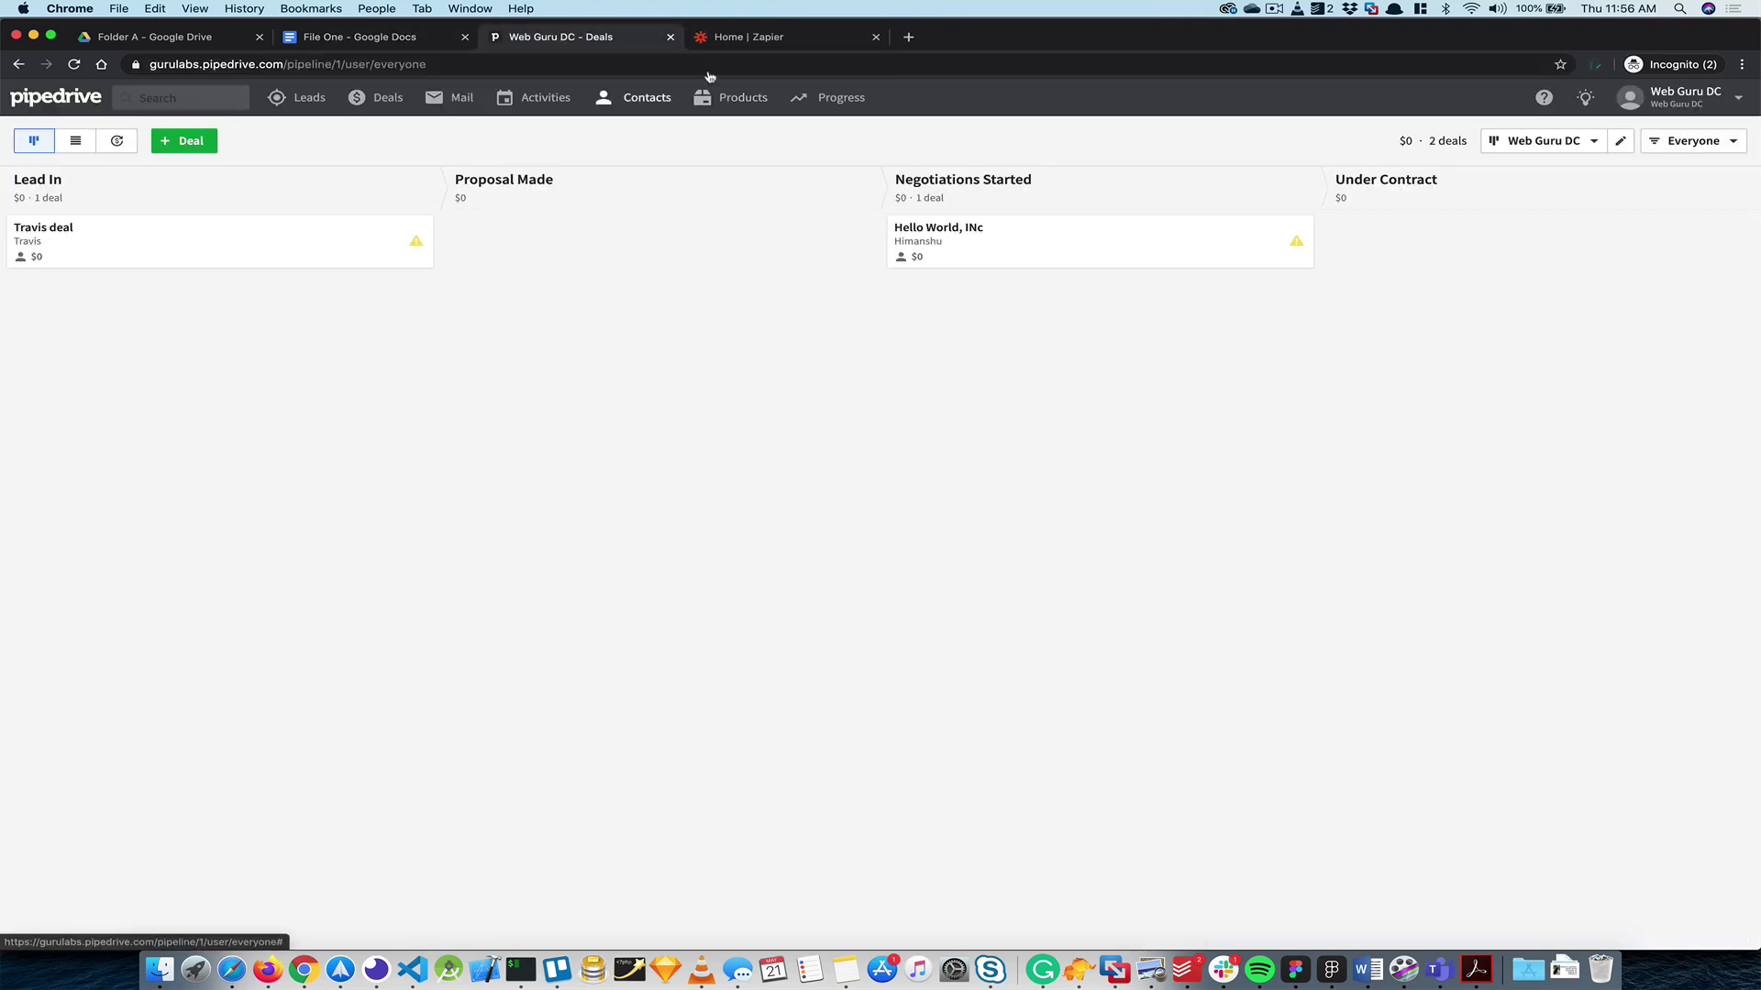
- Start the suggested deal-stage folder zap and connect the Pipedrive account
{"action": "left_click", "coordinate": [776, 39]}
{"action": "left_click", "coordinate": [869, 348]}
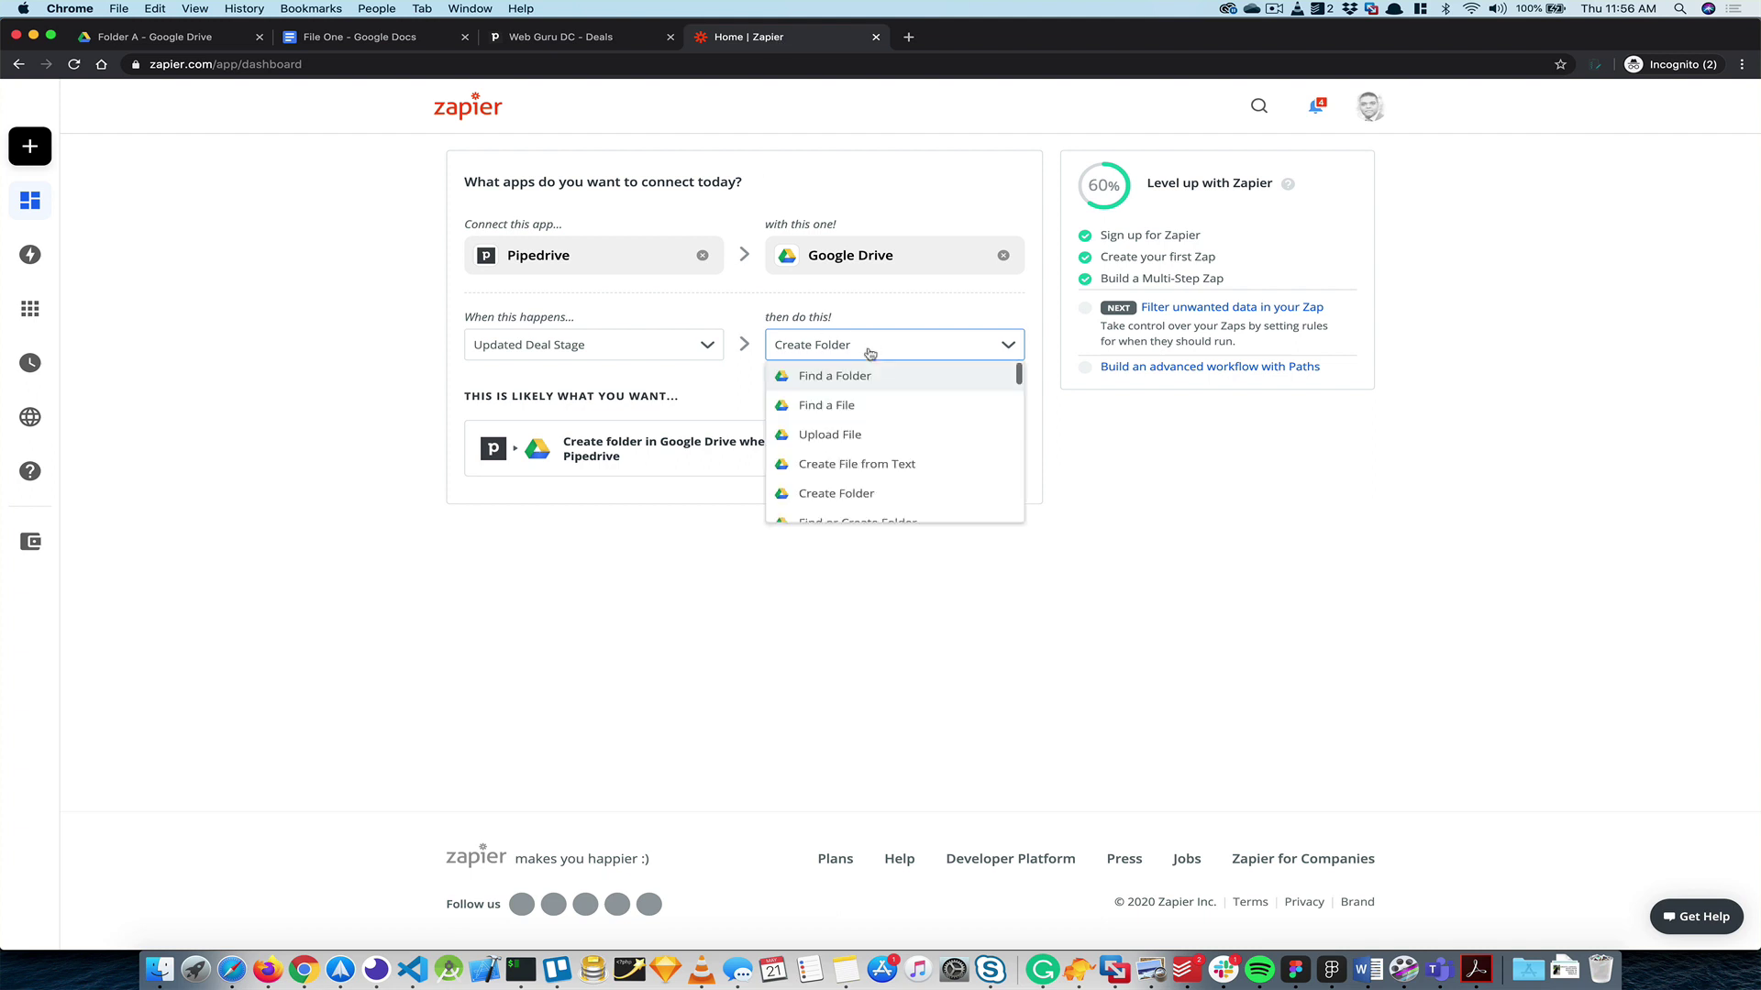
{"action": "left_click", "coordinate": [759, 344]}
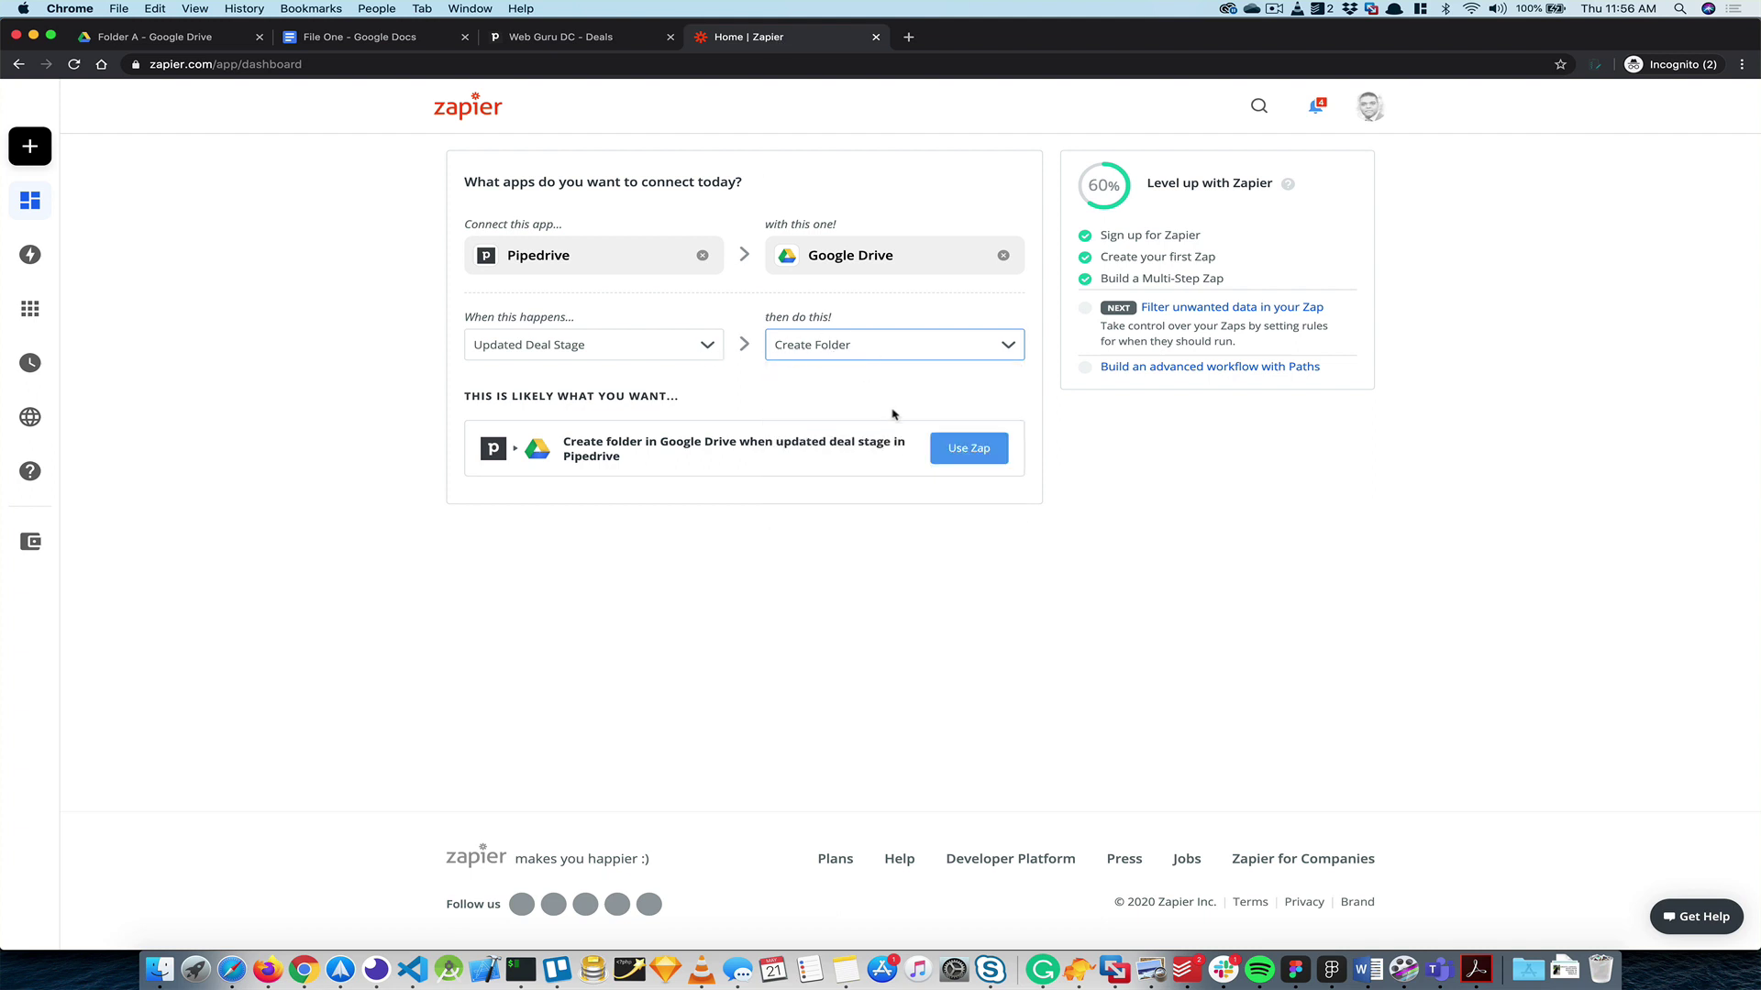
{"action": "left_click", "coordinate": [970, 442]}
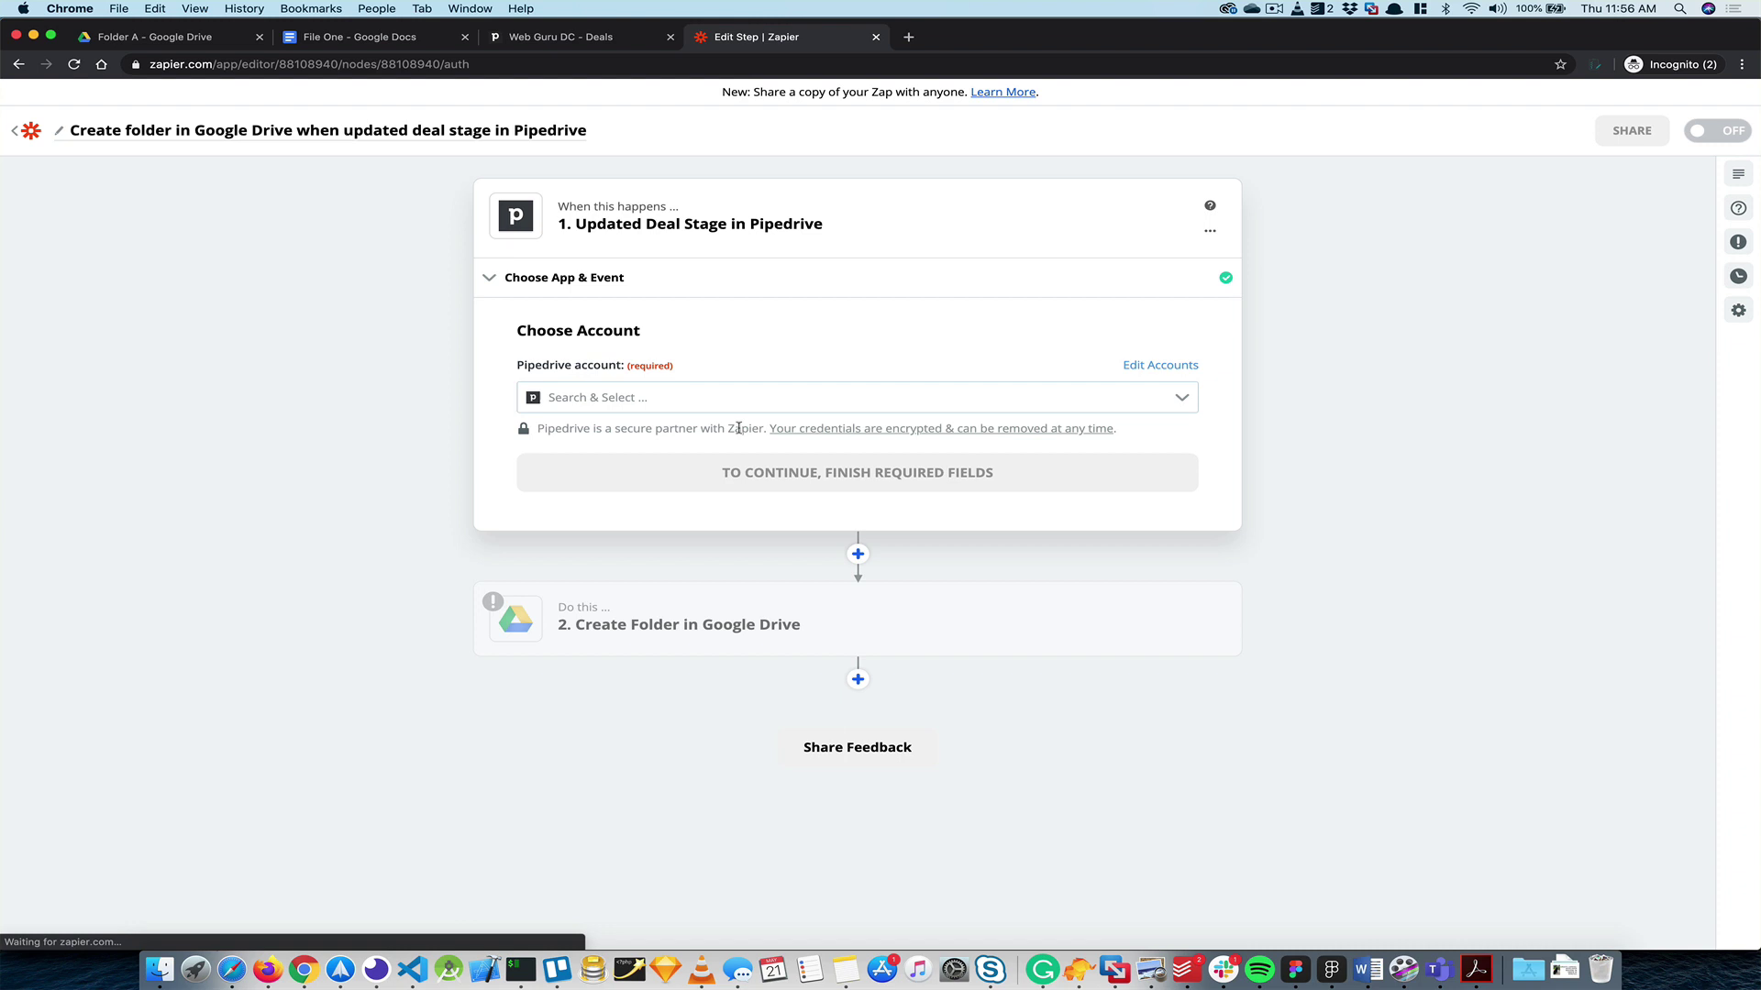
{"action": "left_click", "coordinate": [613, 397]}
{"action": "left_click", "coordinate": [611, 454]}
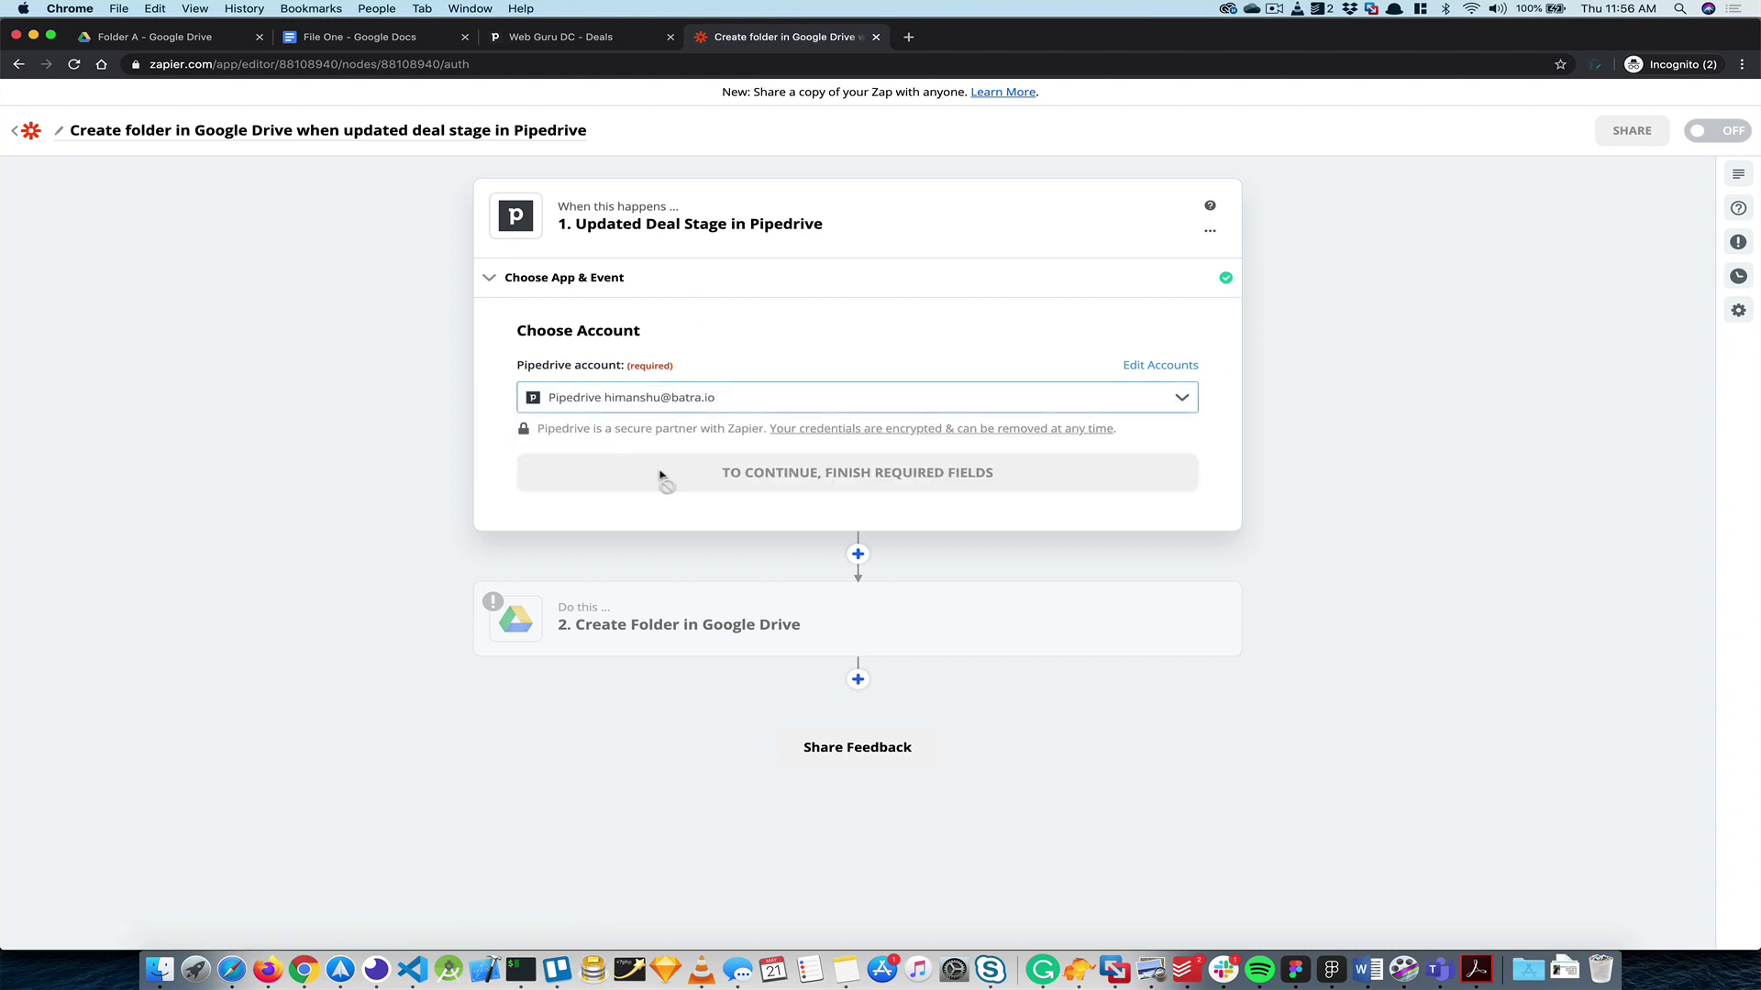
{"action": "left_click", "coordinate": [673, 481]}
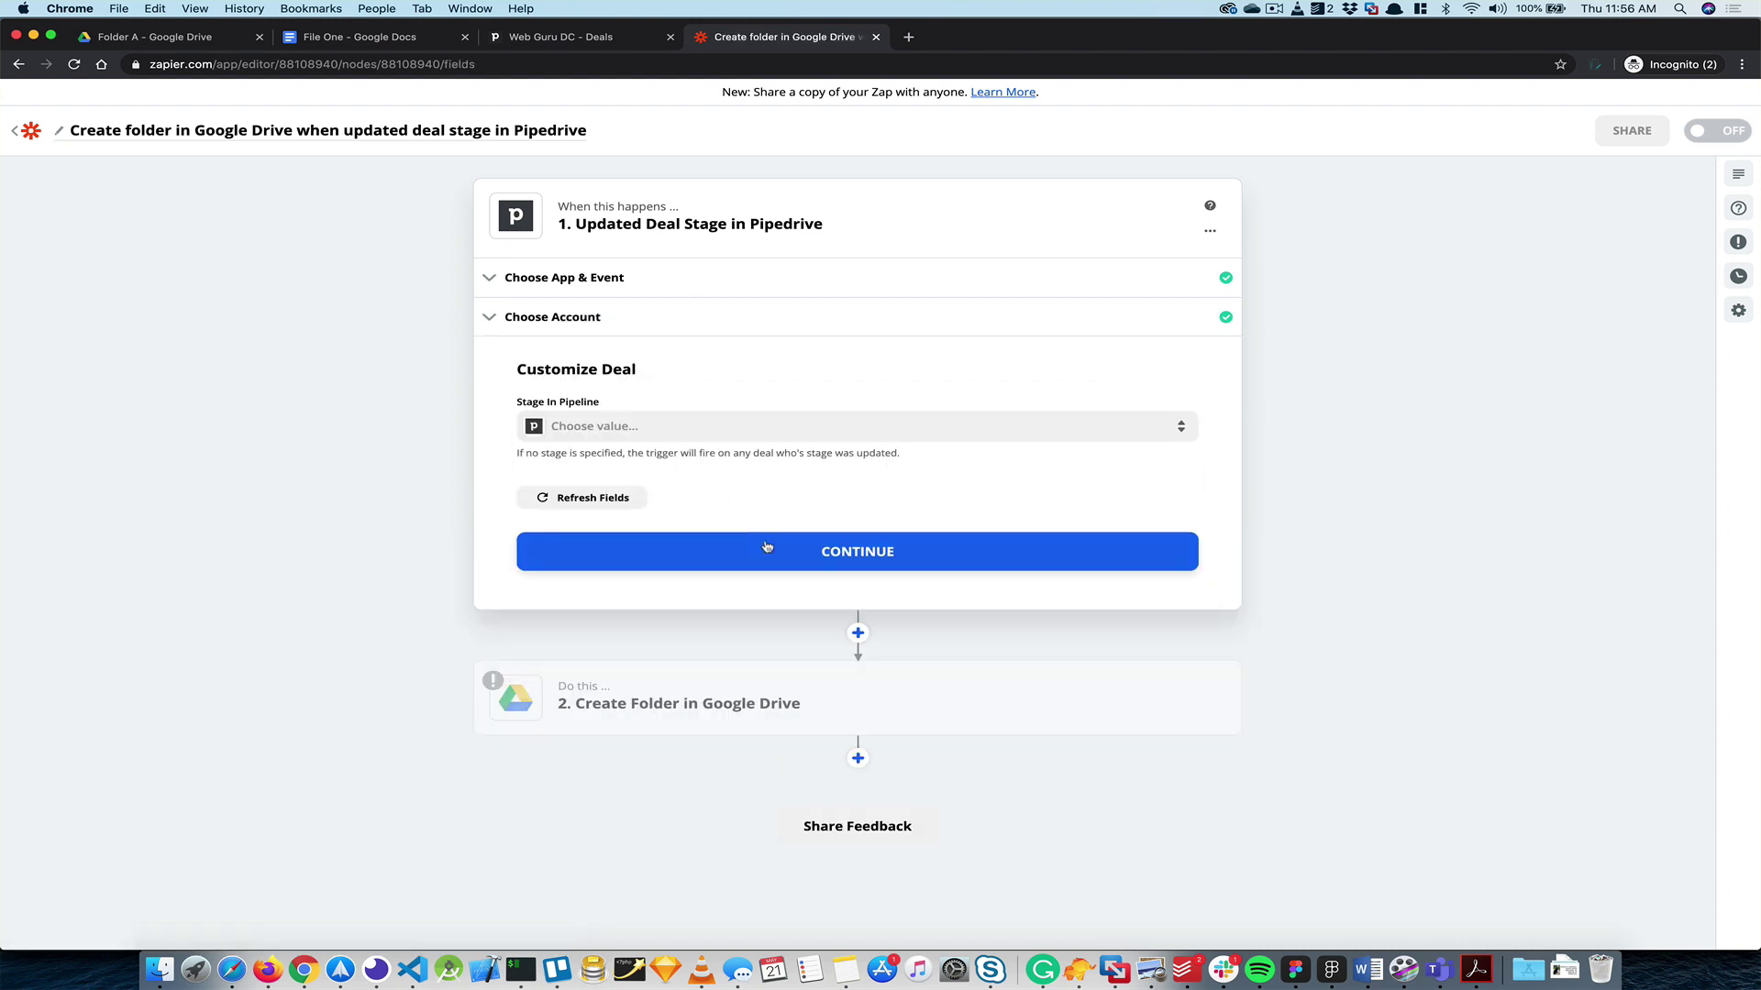
- Set Stage In Pipeline to Negotiations Started (Web Guru DC)
{"action": "left_click", "coordinate": [596, 426]}
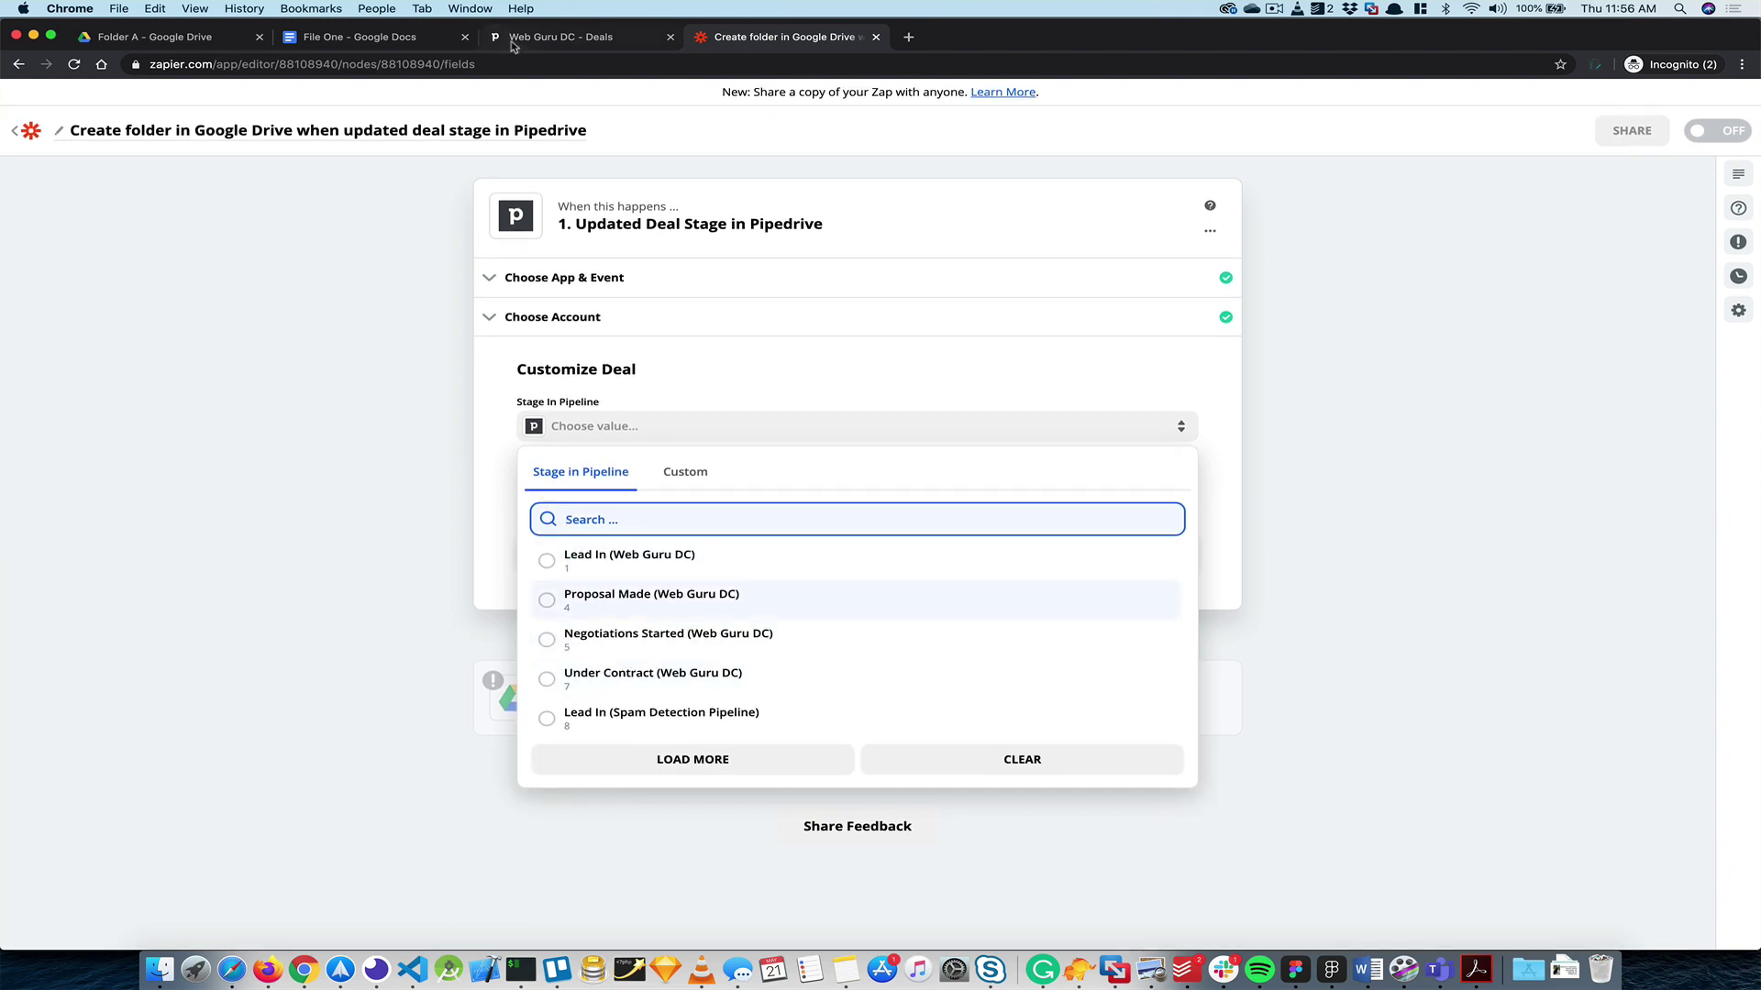
{"action": "left_click", "coordinate": [562, 38]}
{"action": "left_click", "coordinate": [793, 36]}
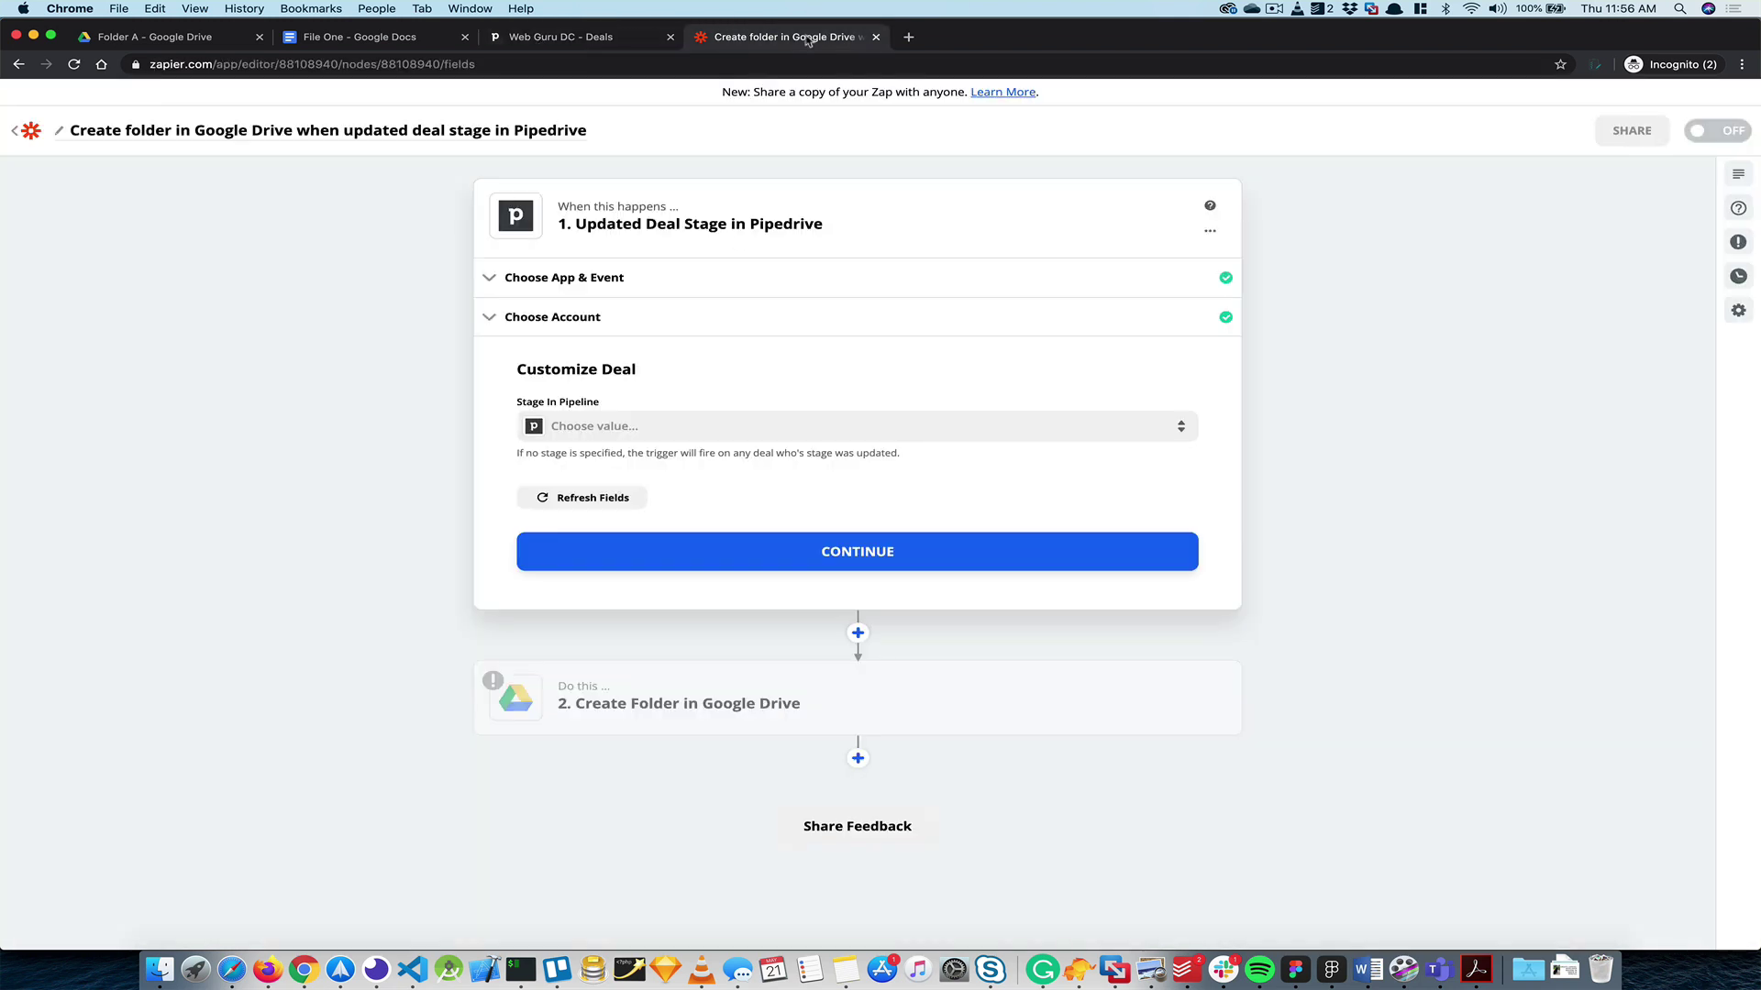
{"action": "left_click", "coordinate": [609, 427]}
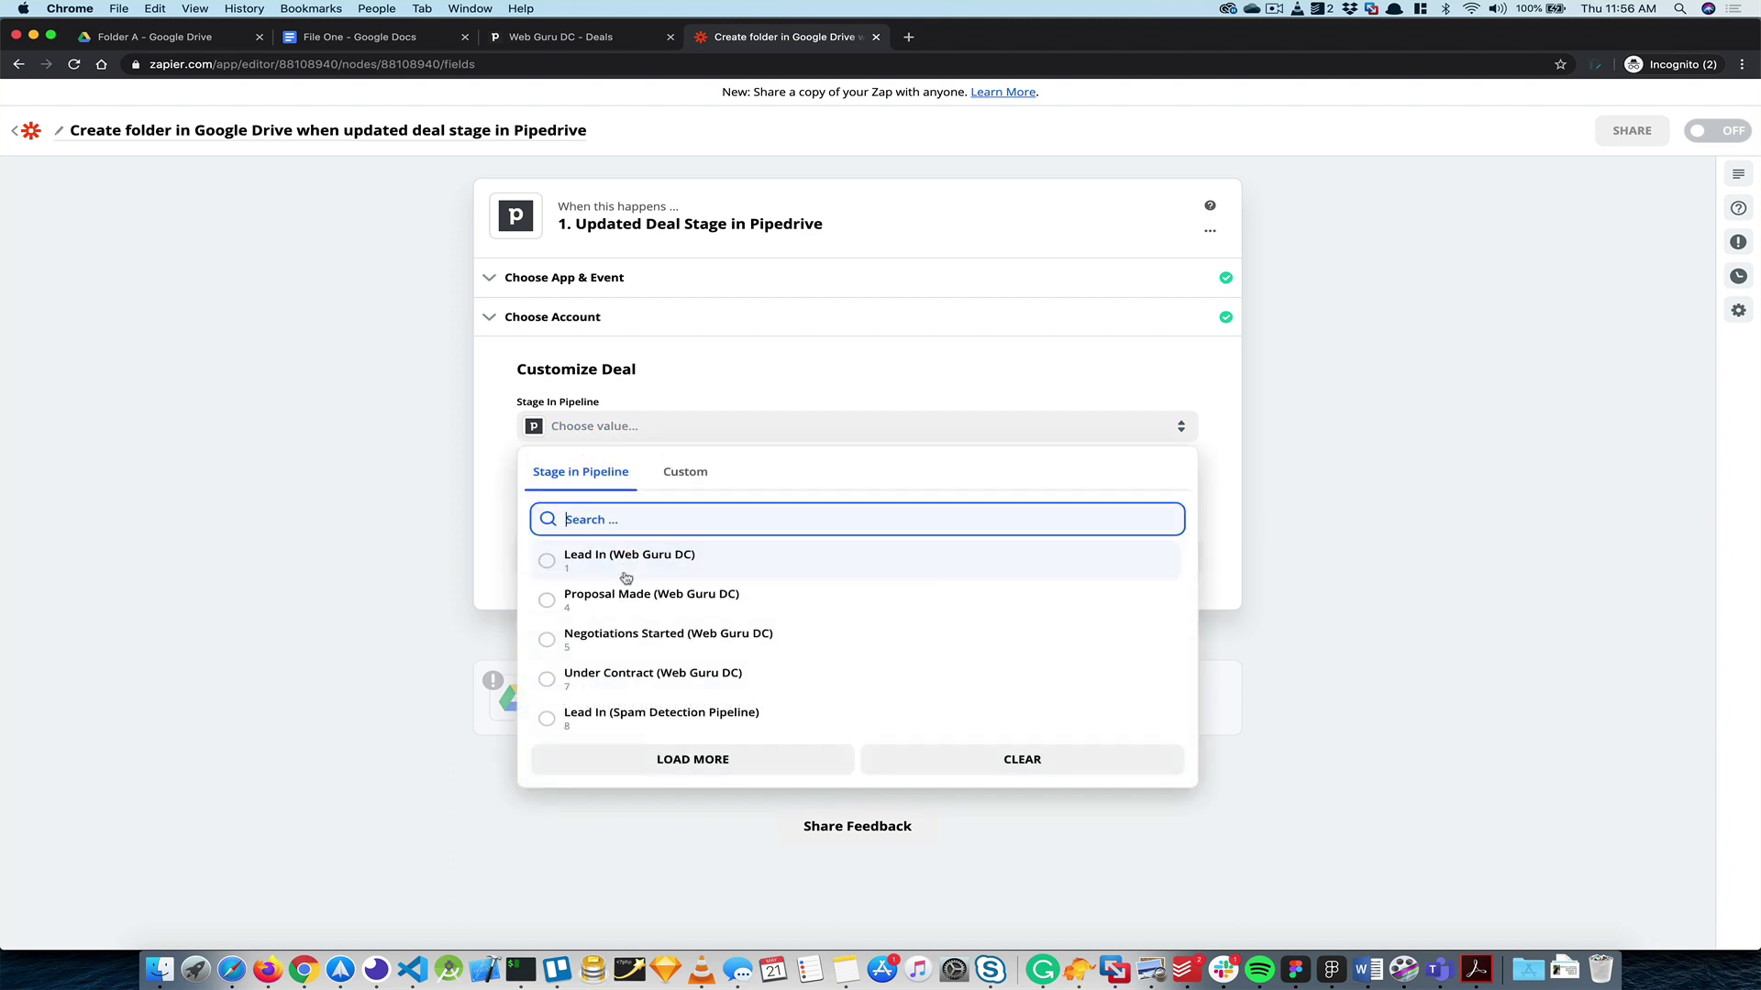
{"action": "left_click", "coordinate": [604, 647]}
- Test the trigger, review sample Deal A, and continue to the Create Folder step
{"action": "left_click", "coordinate": [706, 555]}
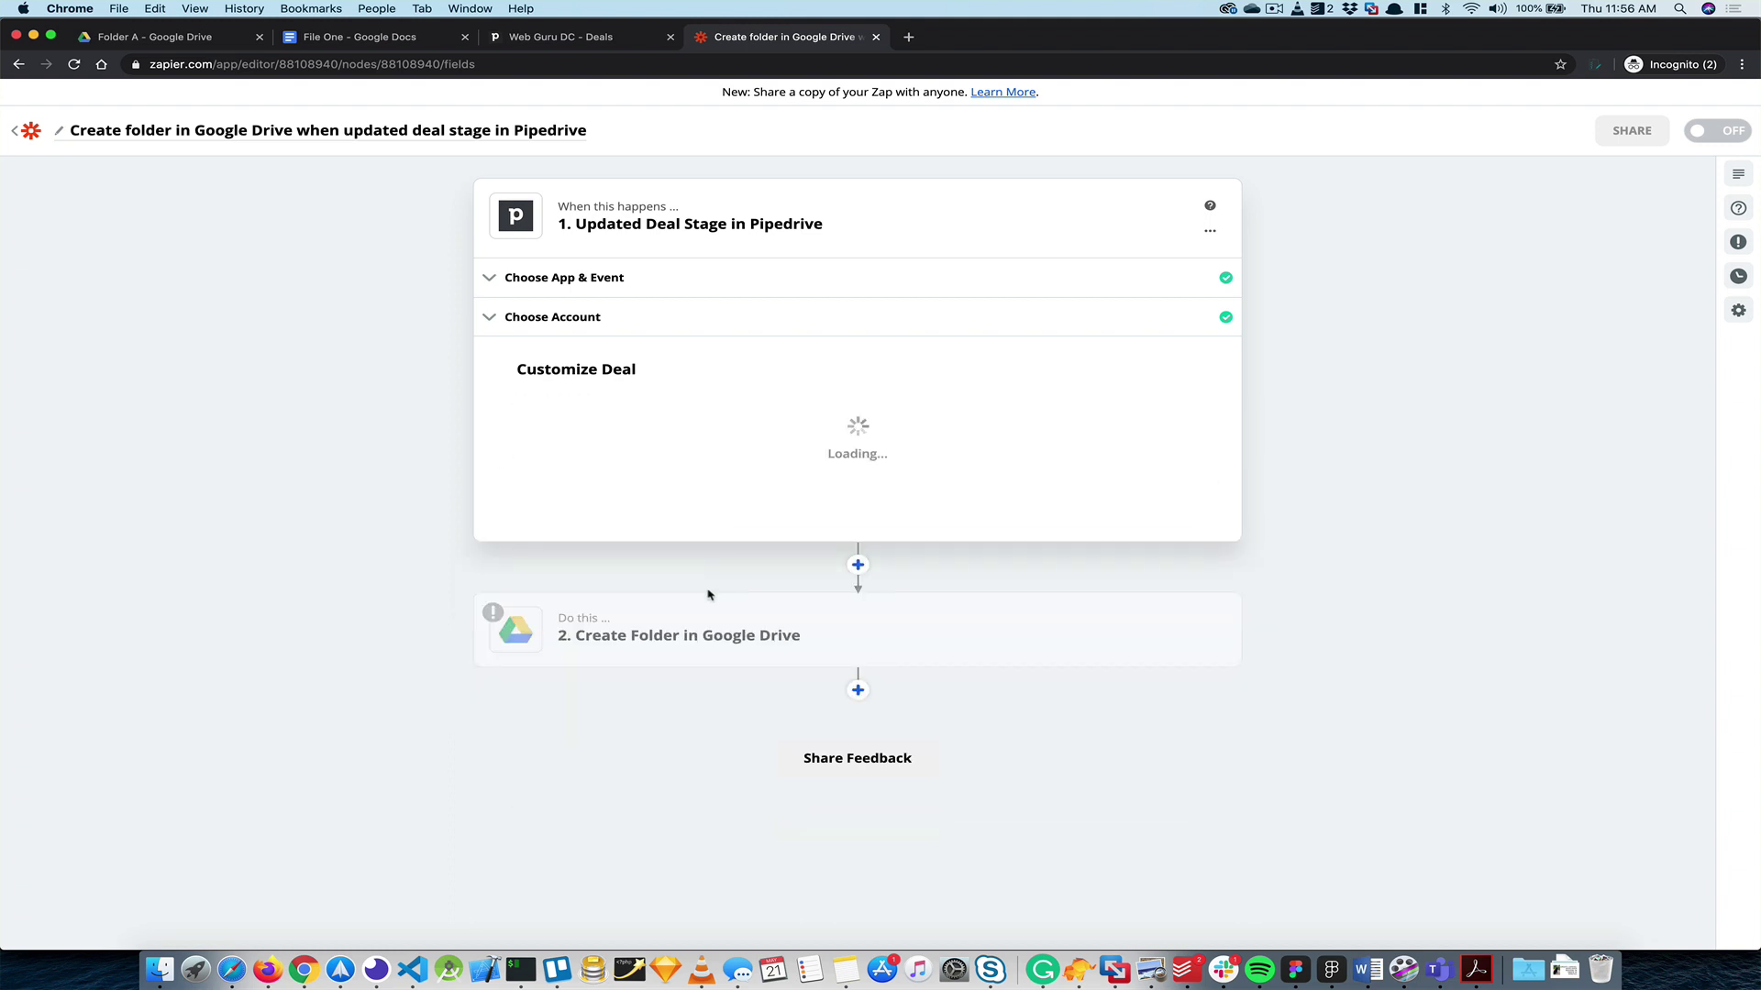
{"action": "left_click", "coordinate": [851, 642]}
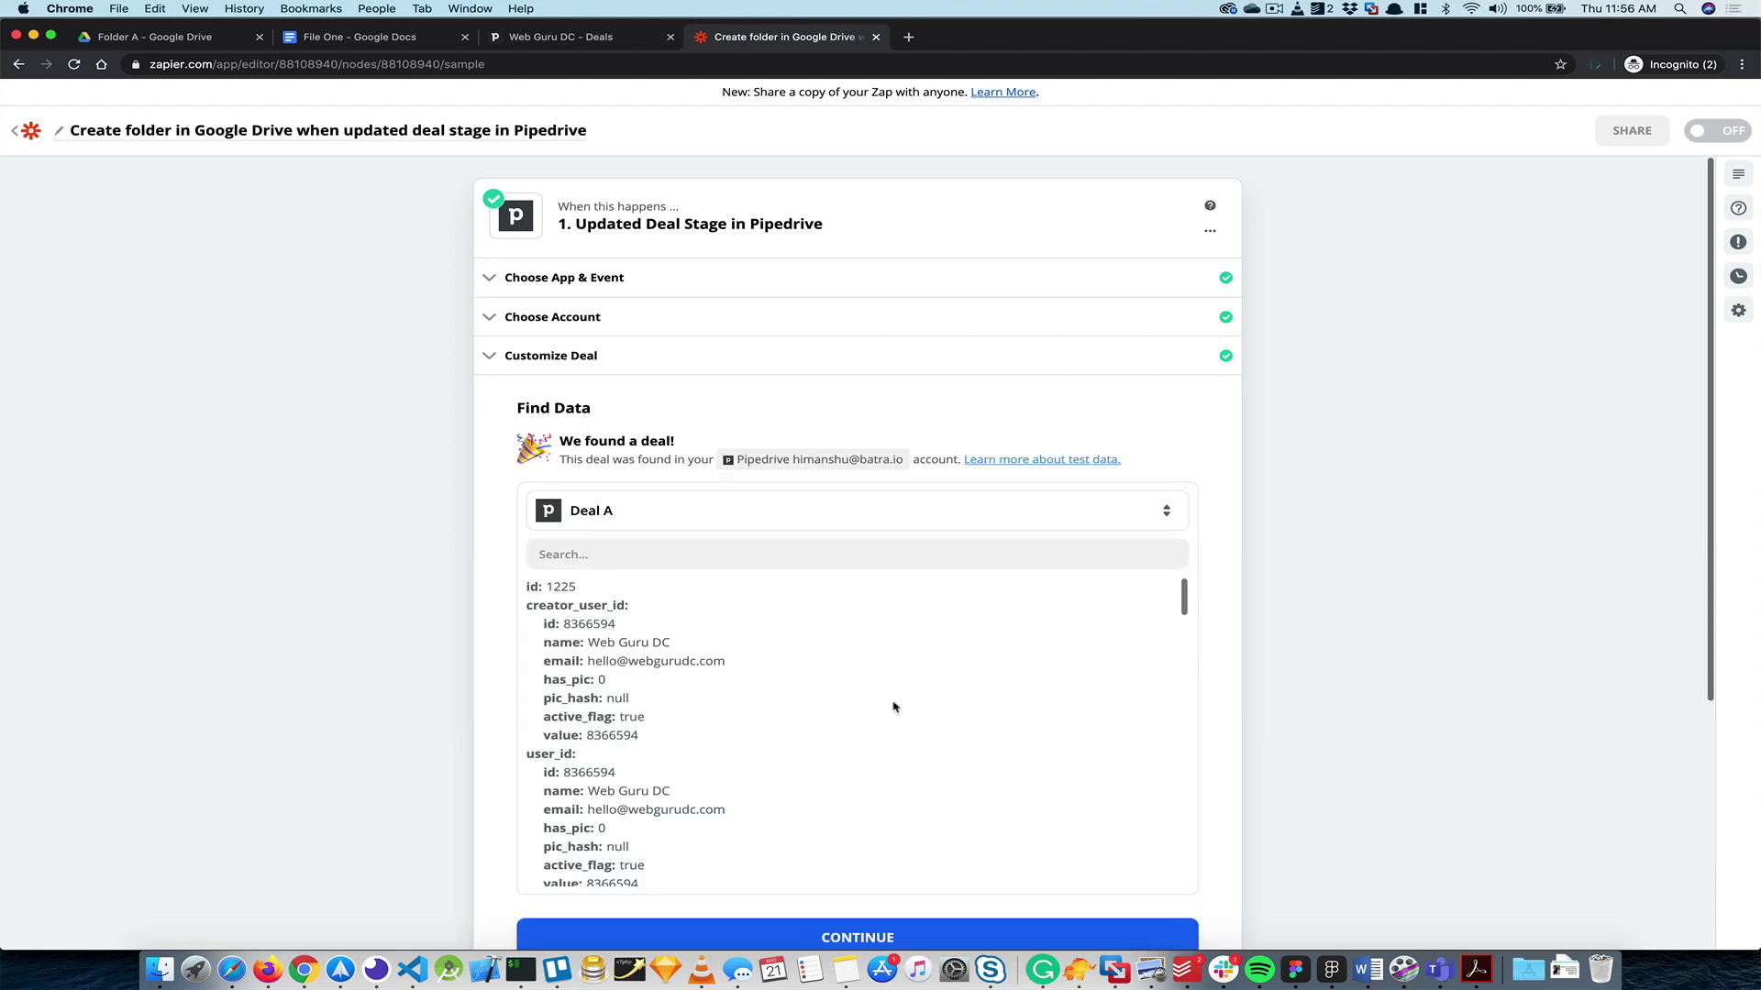
{"action": "scroll", "coordinate": [911, 742], "scroll_direction": "down", "scroll_amount": 5}
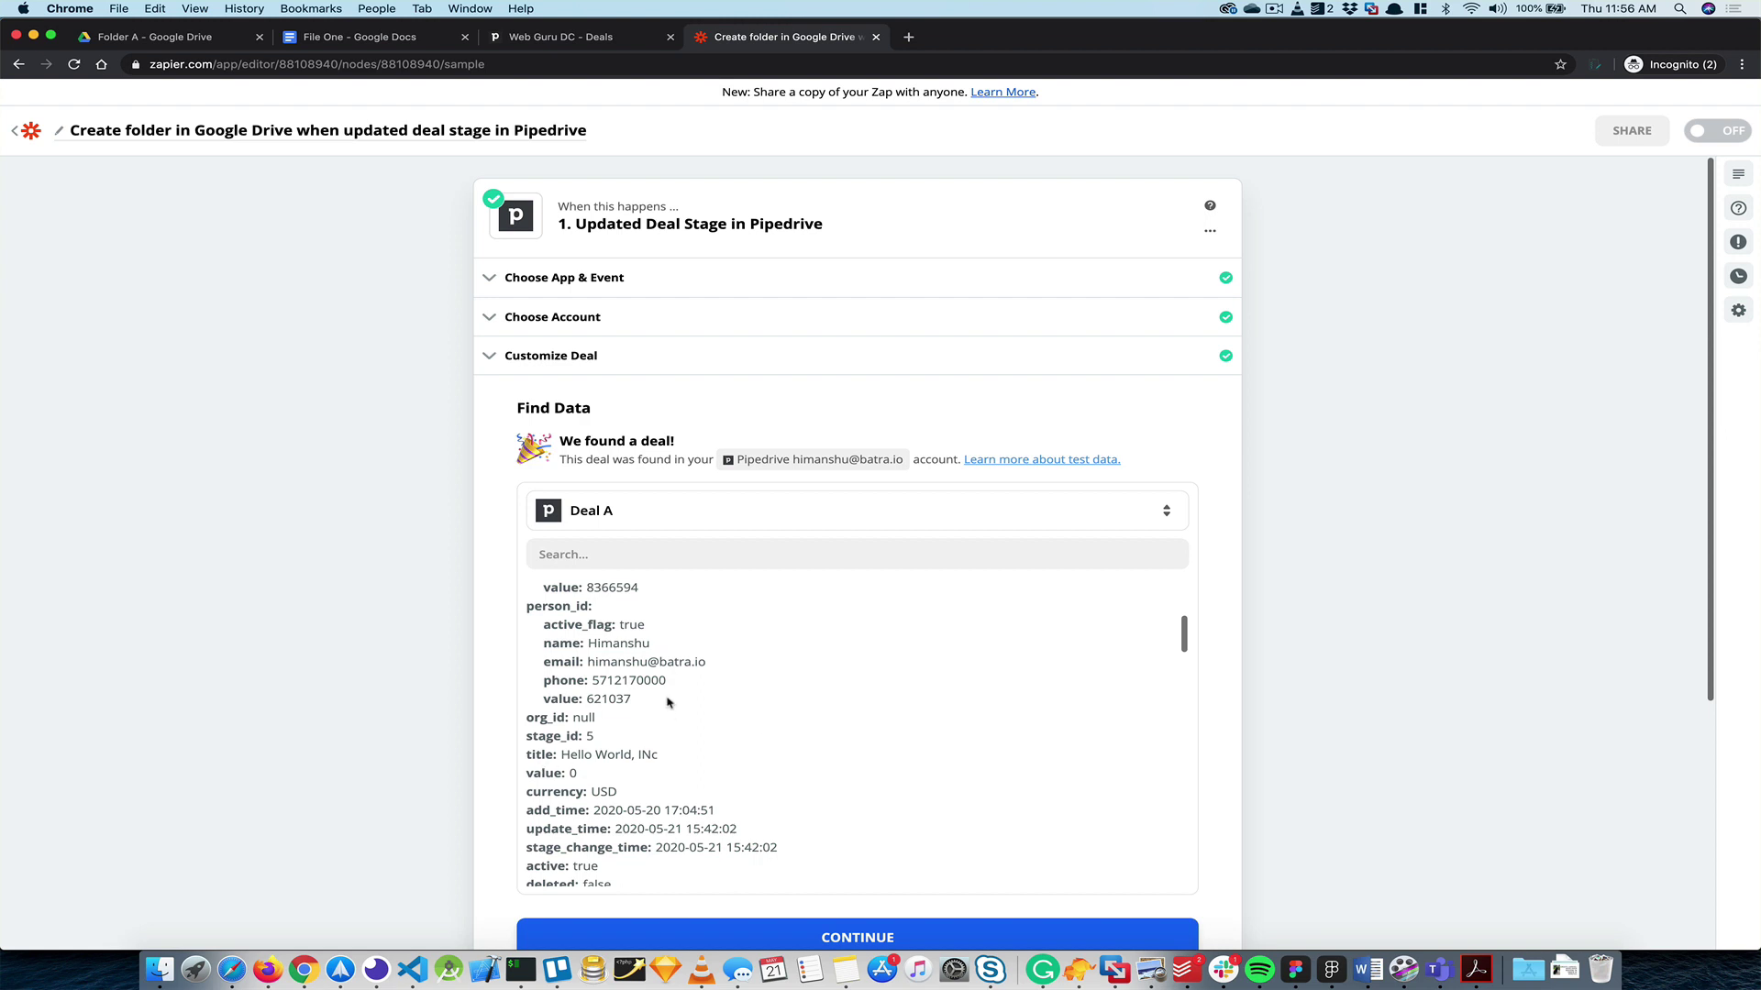
{"action": "scroll", "coordinate": [767, 790], "scroll_direction": "down", "scroll_amount": 2}
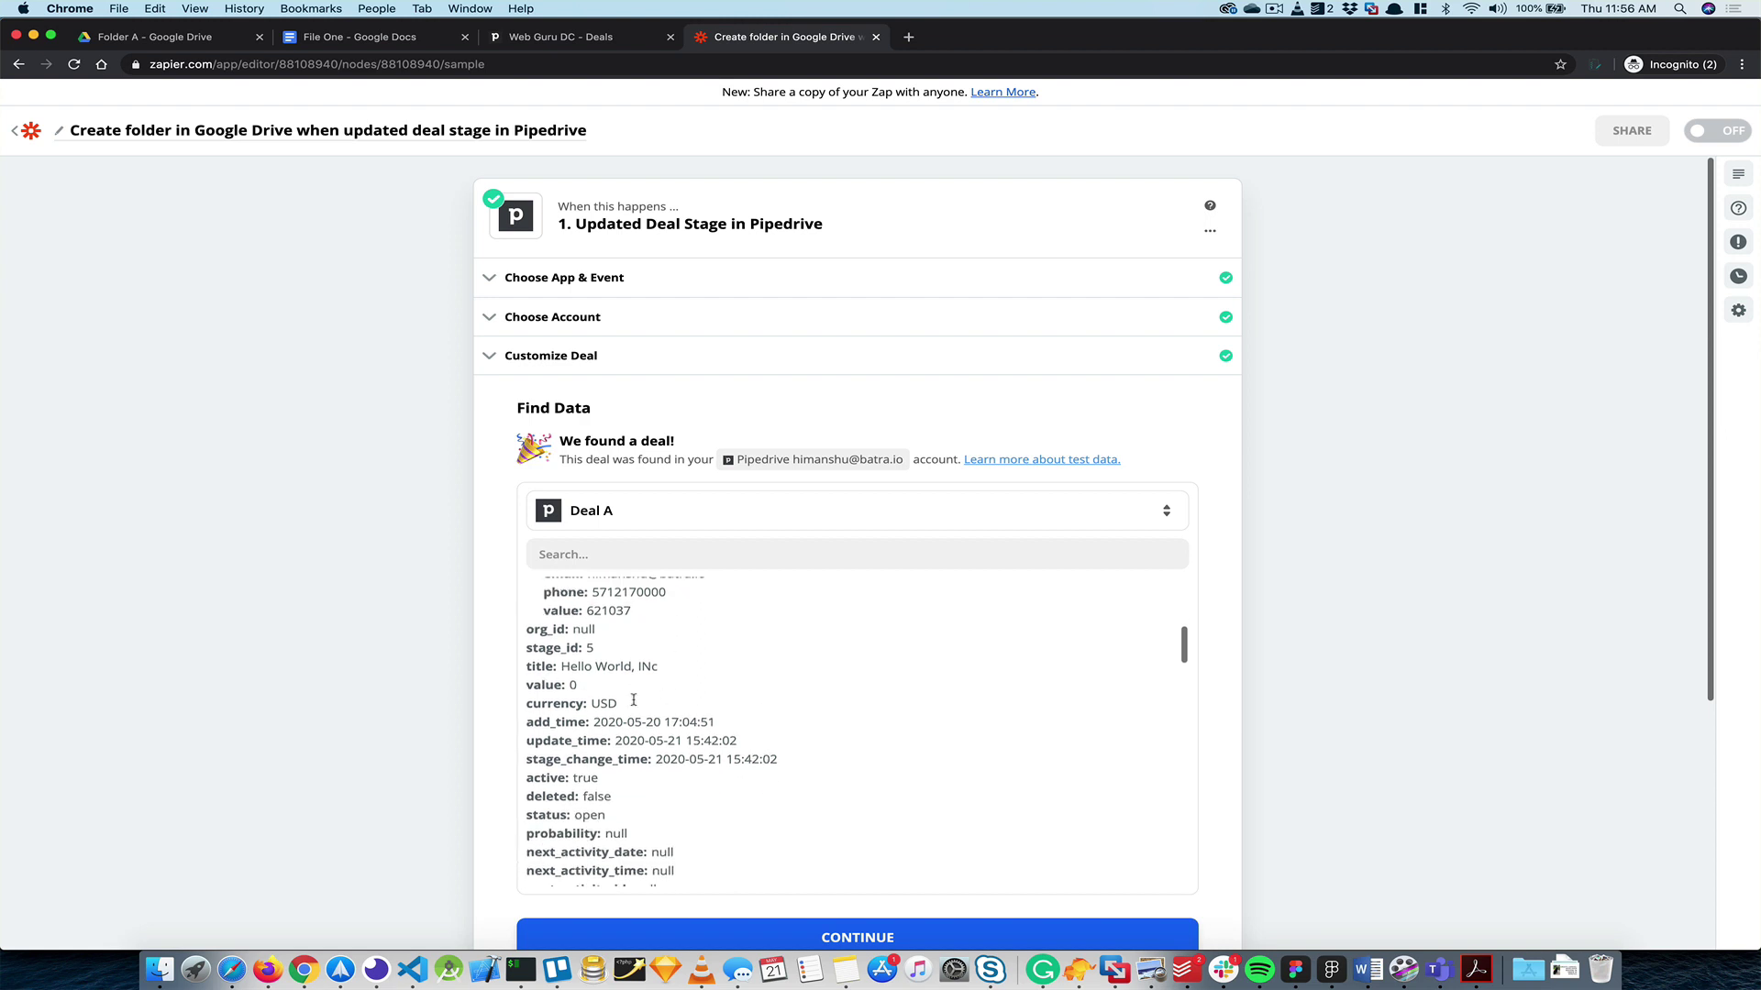
{"action": "left_click", "coordinate": [901, 940]}
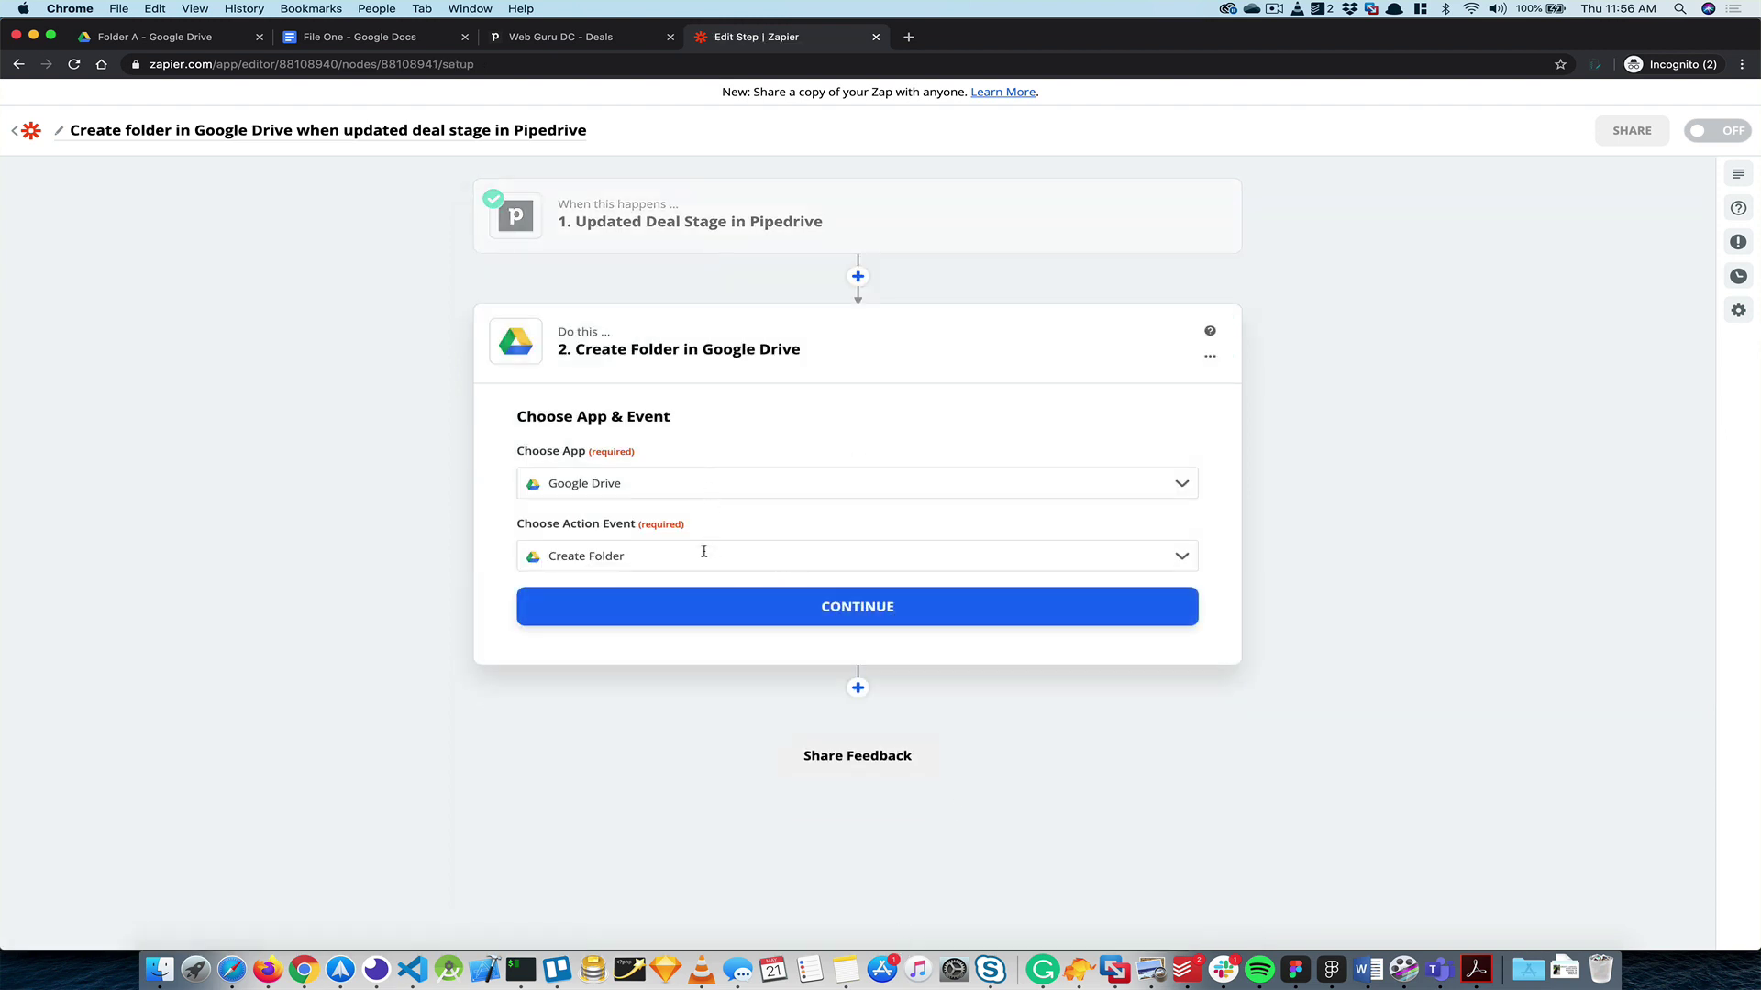
- Keep Create Folder as the action event and connect the Google Drive account
{"action": "left_click", "coordinate": [703, 551]}
{"action": "left_click", "coordinate": [850, 522]}
{"action": "left_click", "coordinate": [751, 596]}
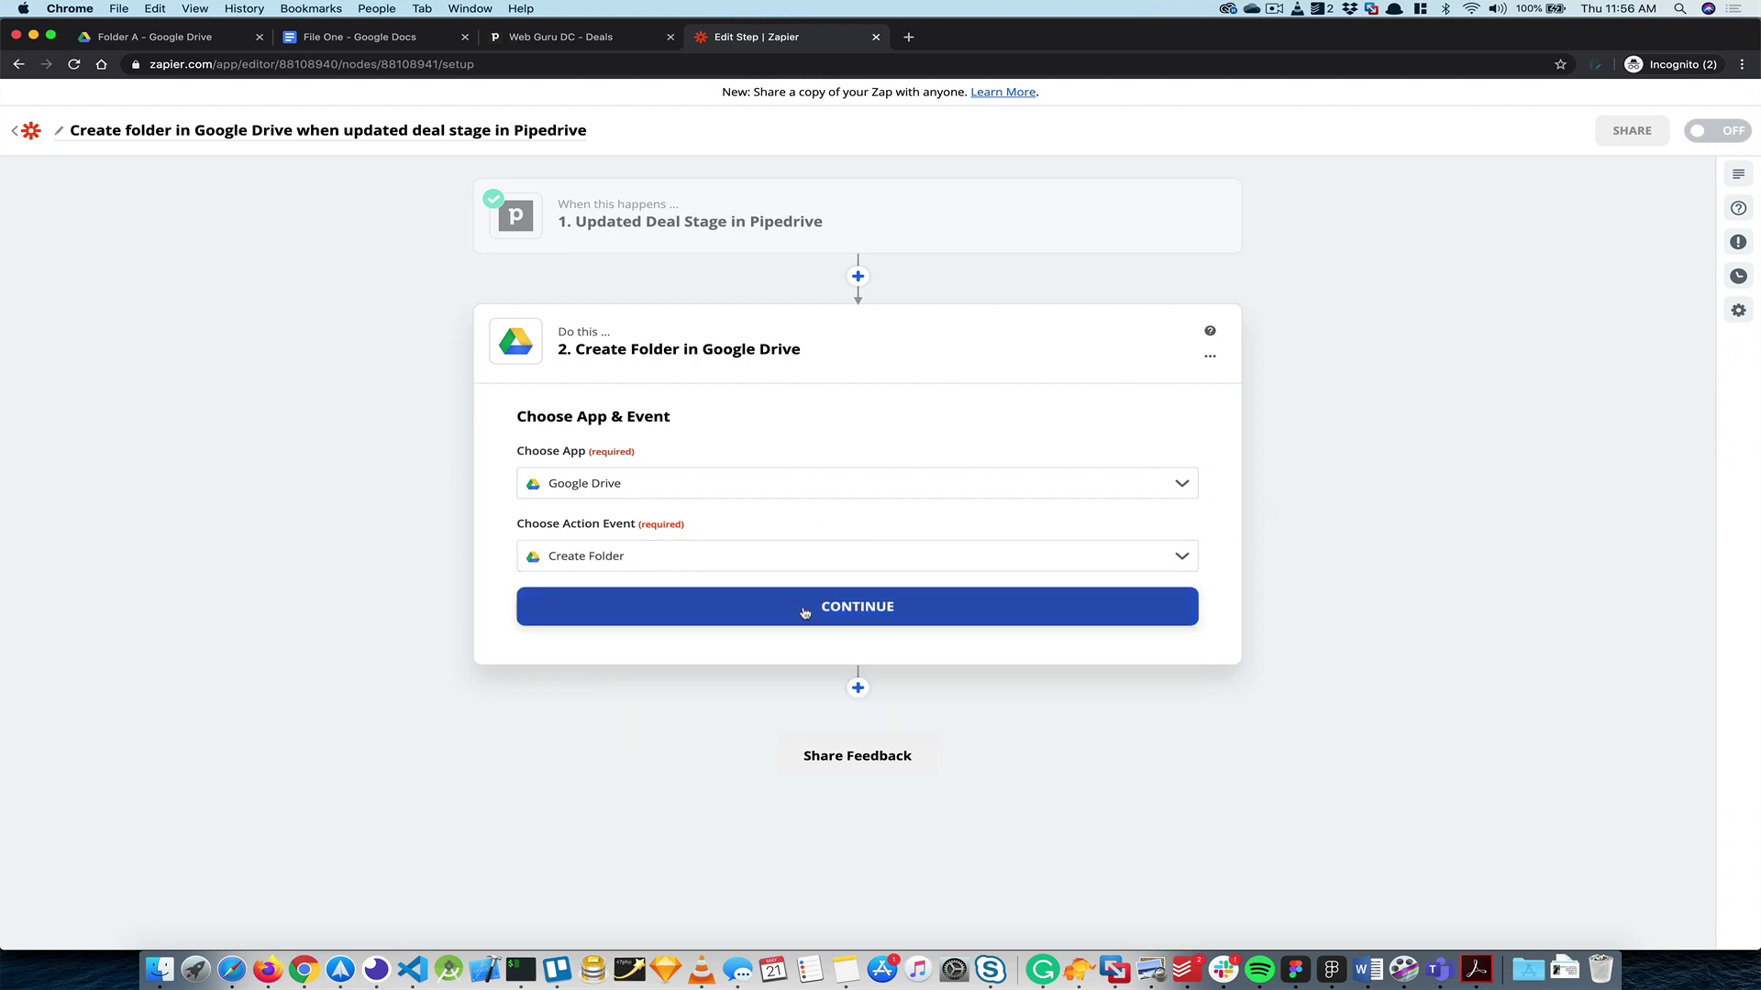
{"action": "left_click", "coordinate": [668, 524]}
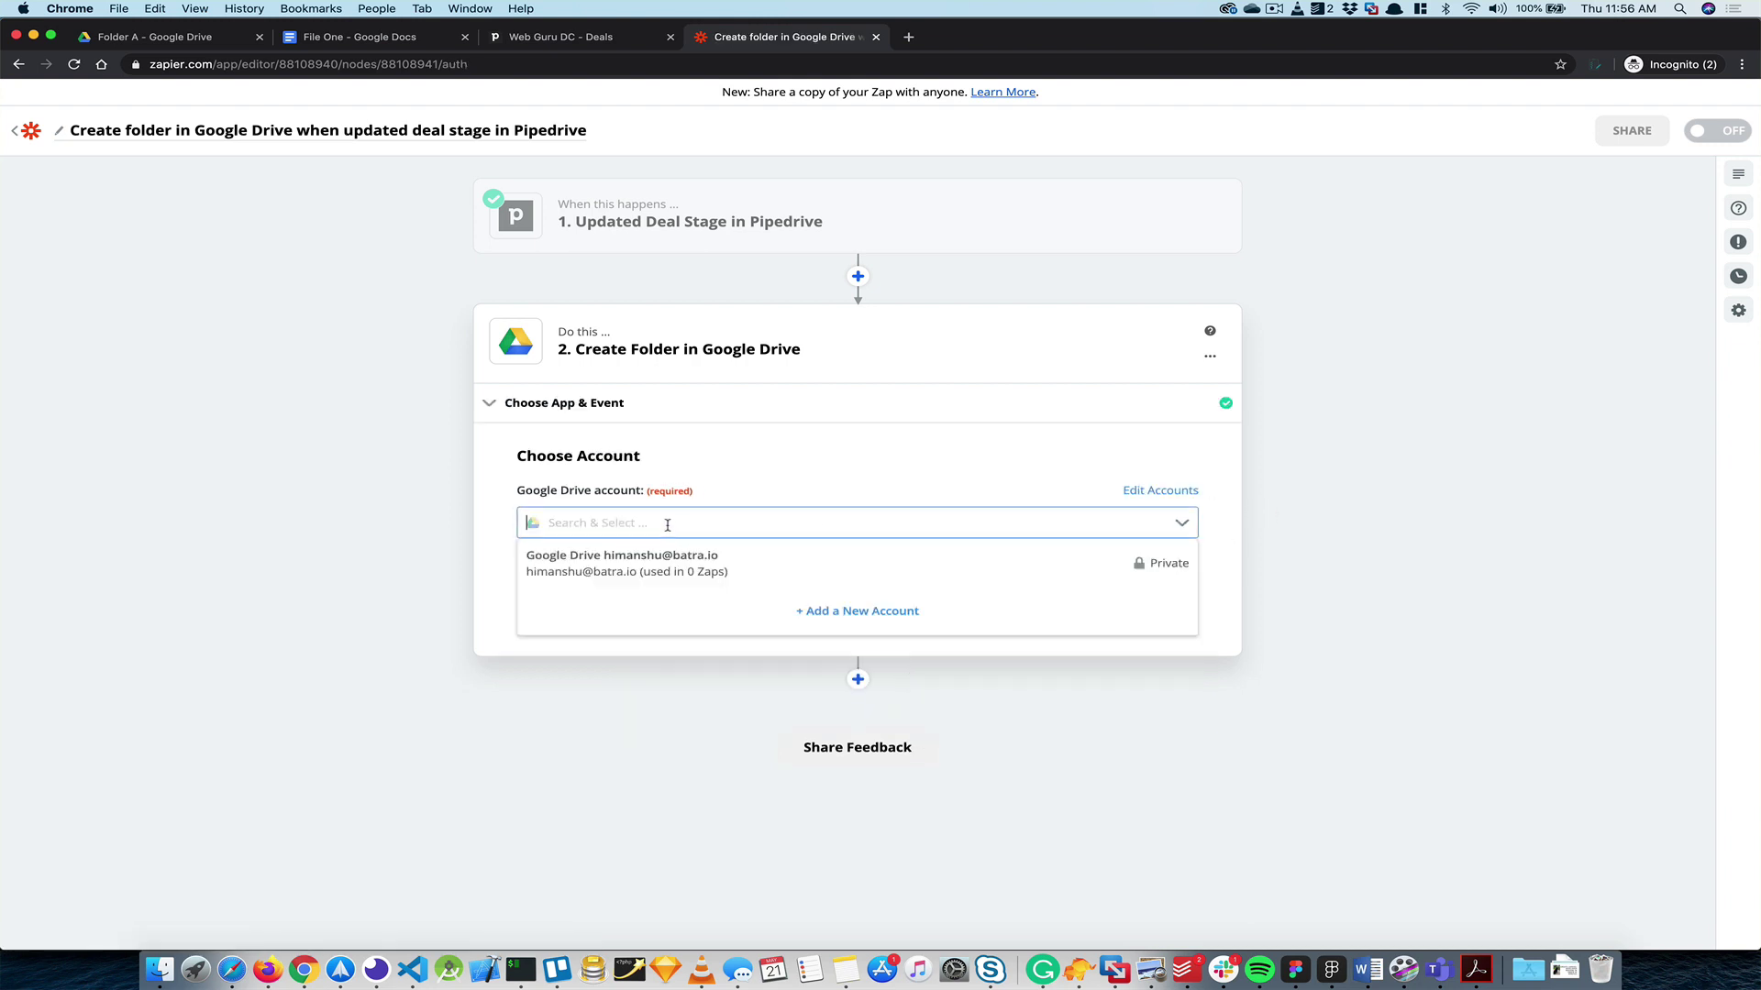
{"action": "left_click", "coordinate": [636, 573]}
- Set the drive to My Google Drive and the parent folder to Folders
{"action": "left_click", "coordinate": [711, 604]}
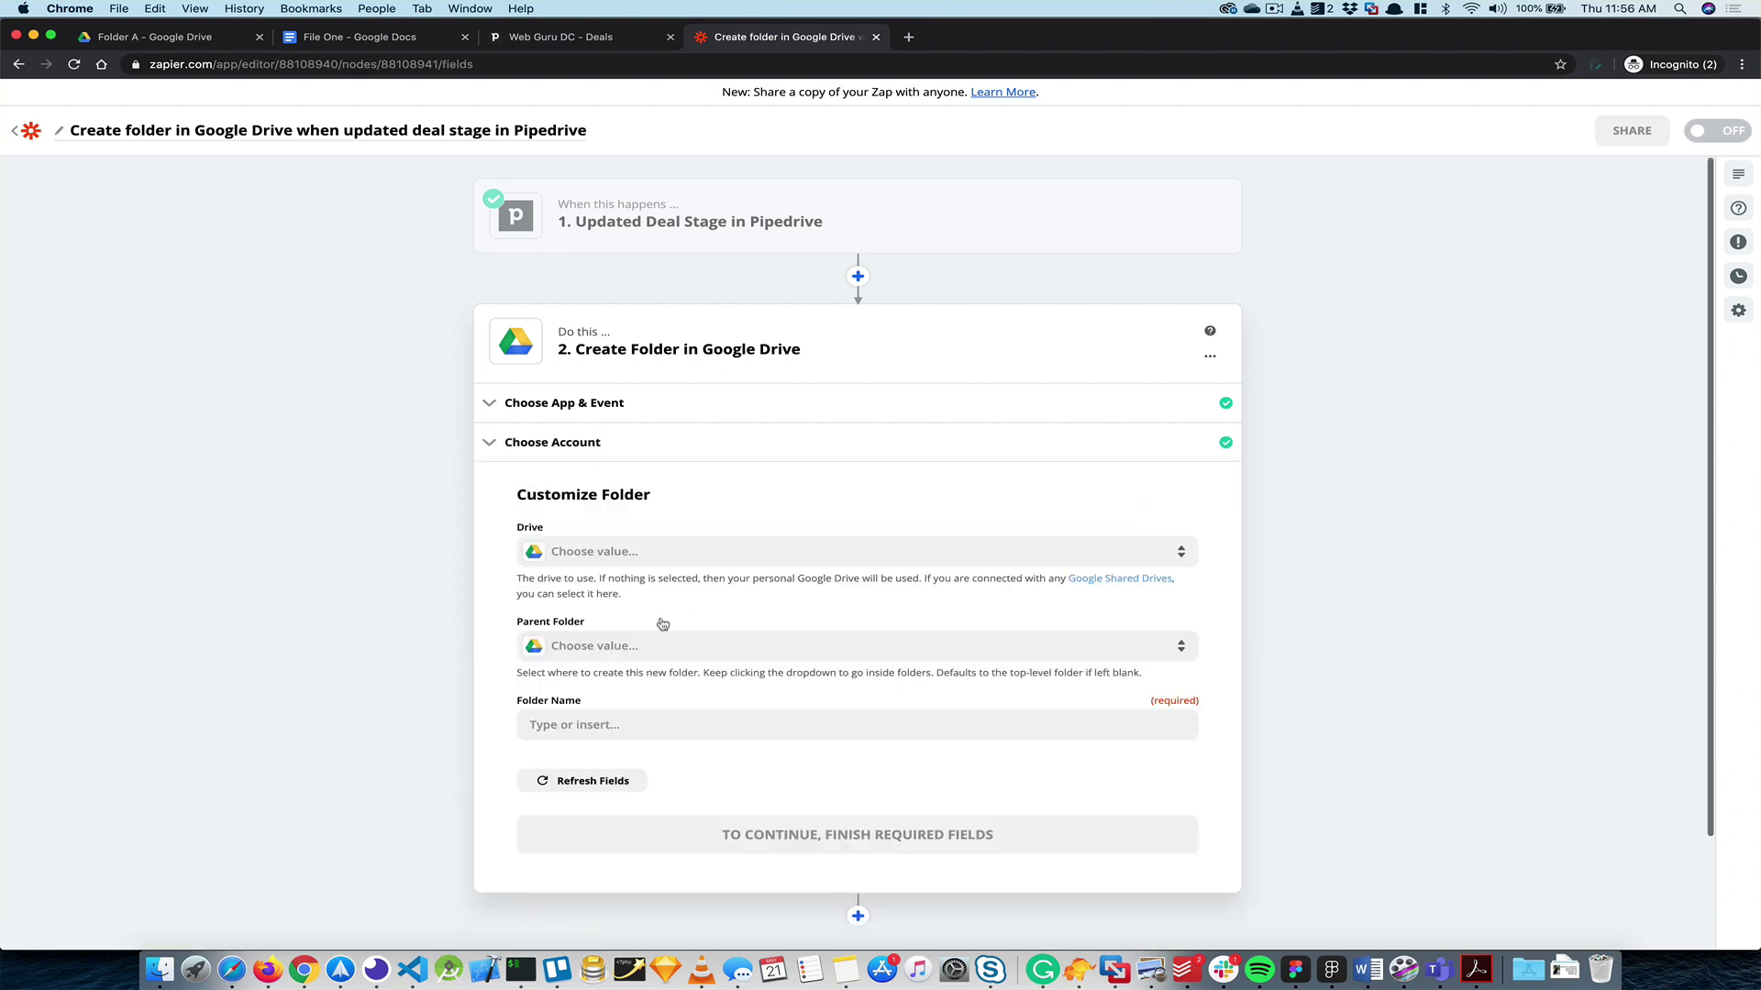
{"action": "left_click", "coordinate": [617, 555]}
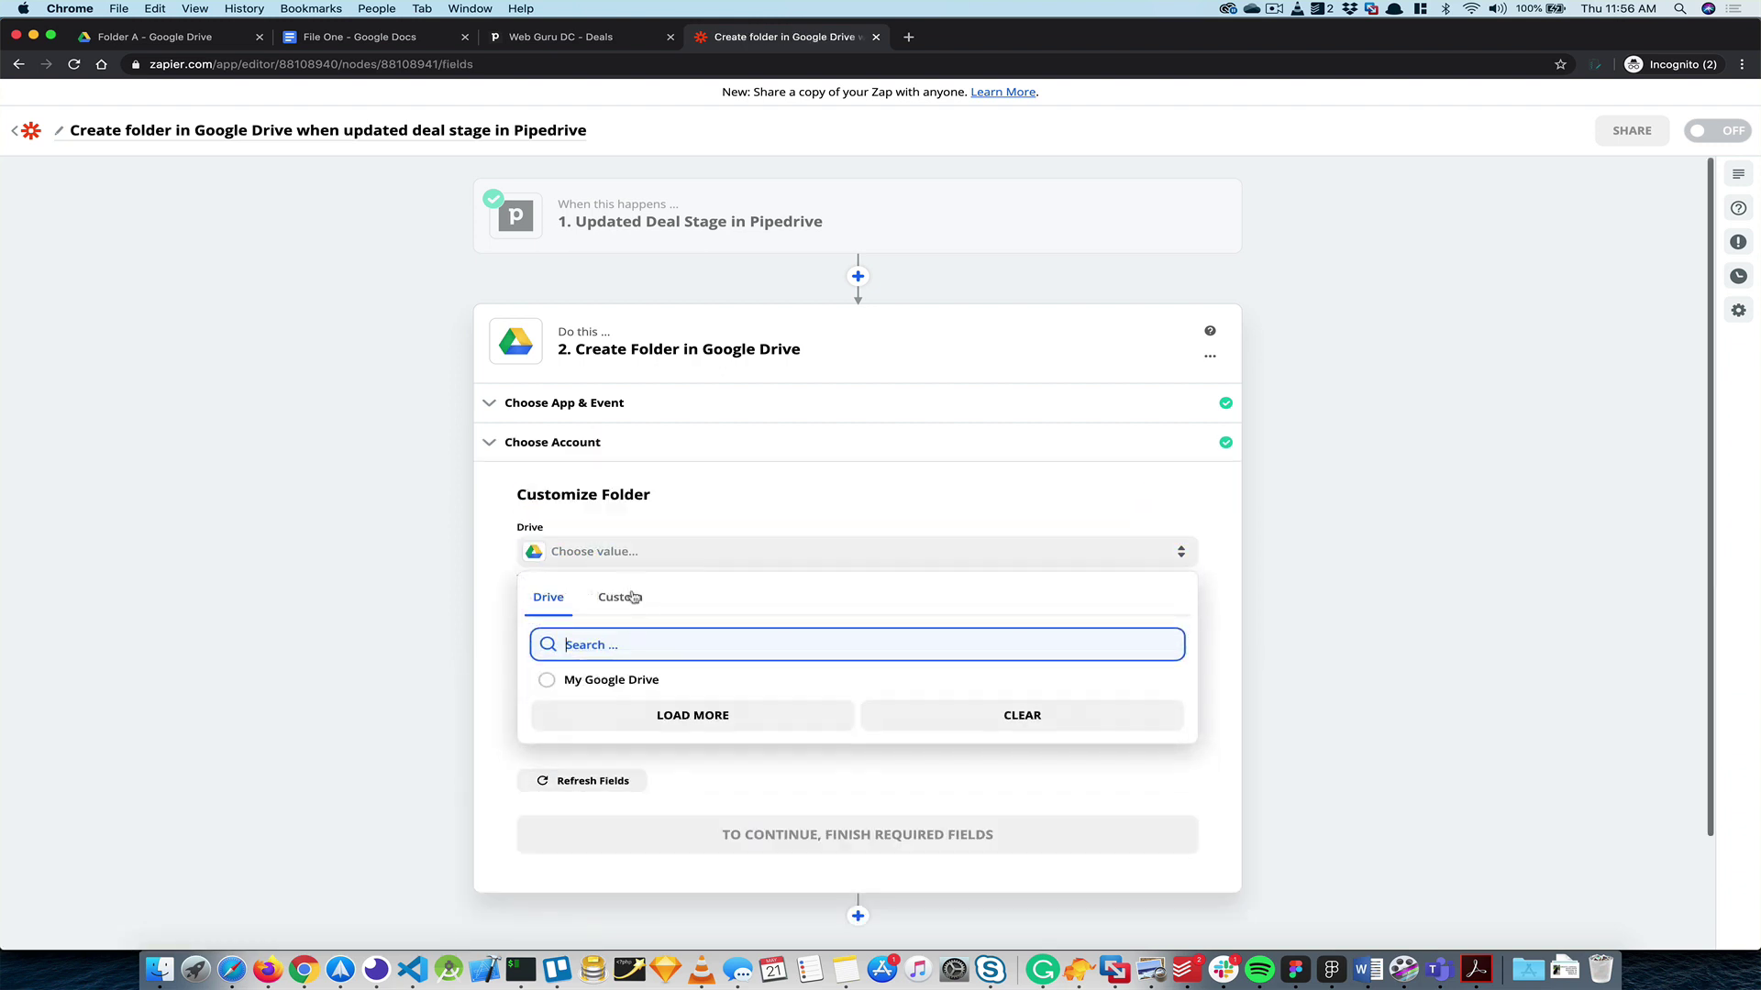
{"action": "left_click", "coordinate": [611, 681]}
{"action": "left_click", "coordinate": [622, 647]}
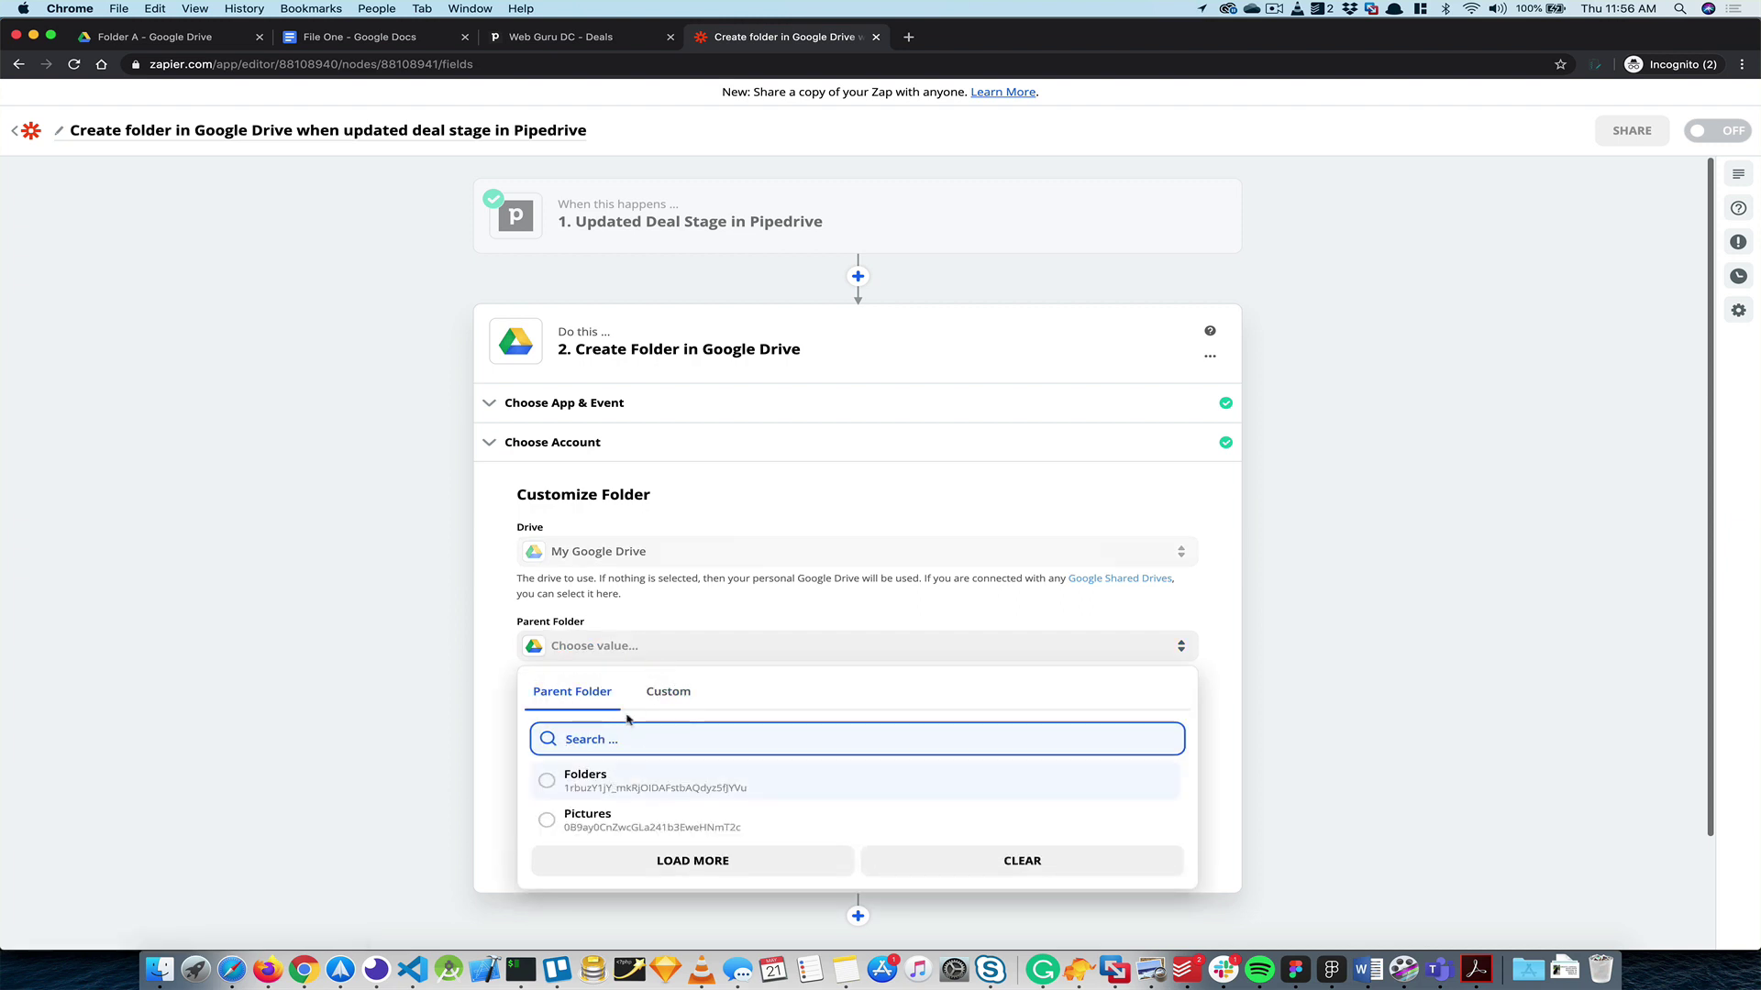
{"action": "left_click", "coordinate": [646, 780]}
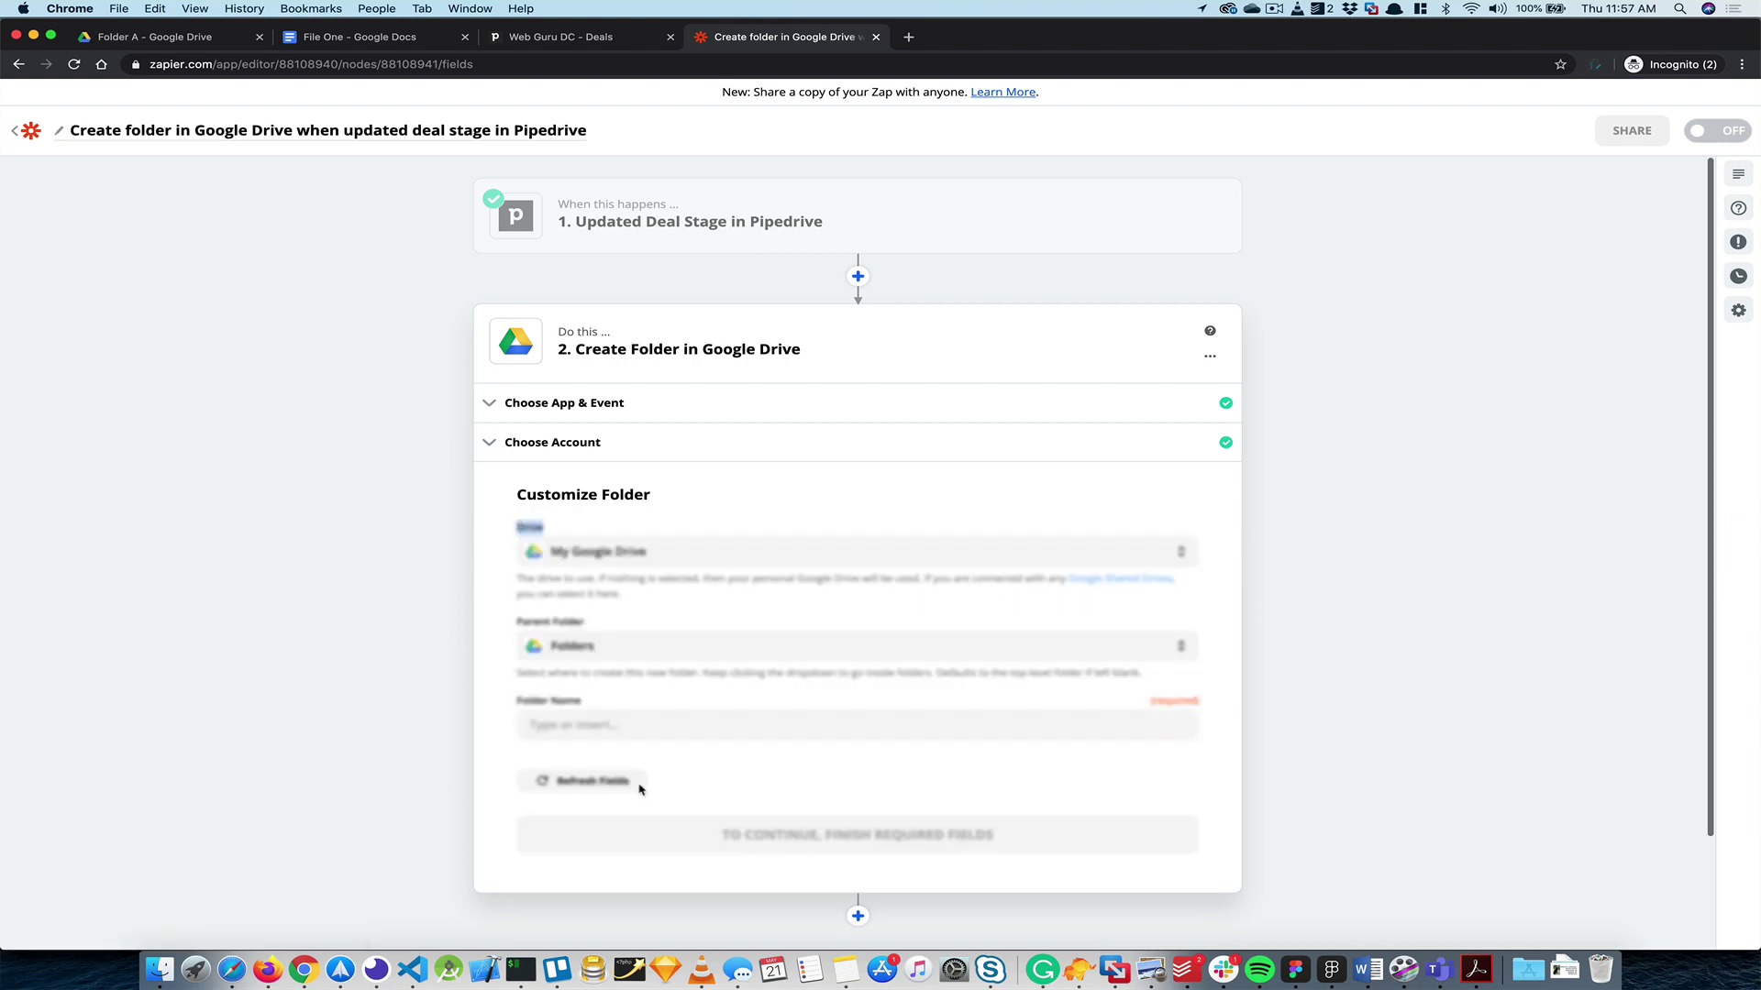
- Map Folder Name to the deal's Title and send a test
{"action": "left_click", "coordinate": [659, 726]}
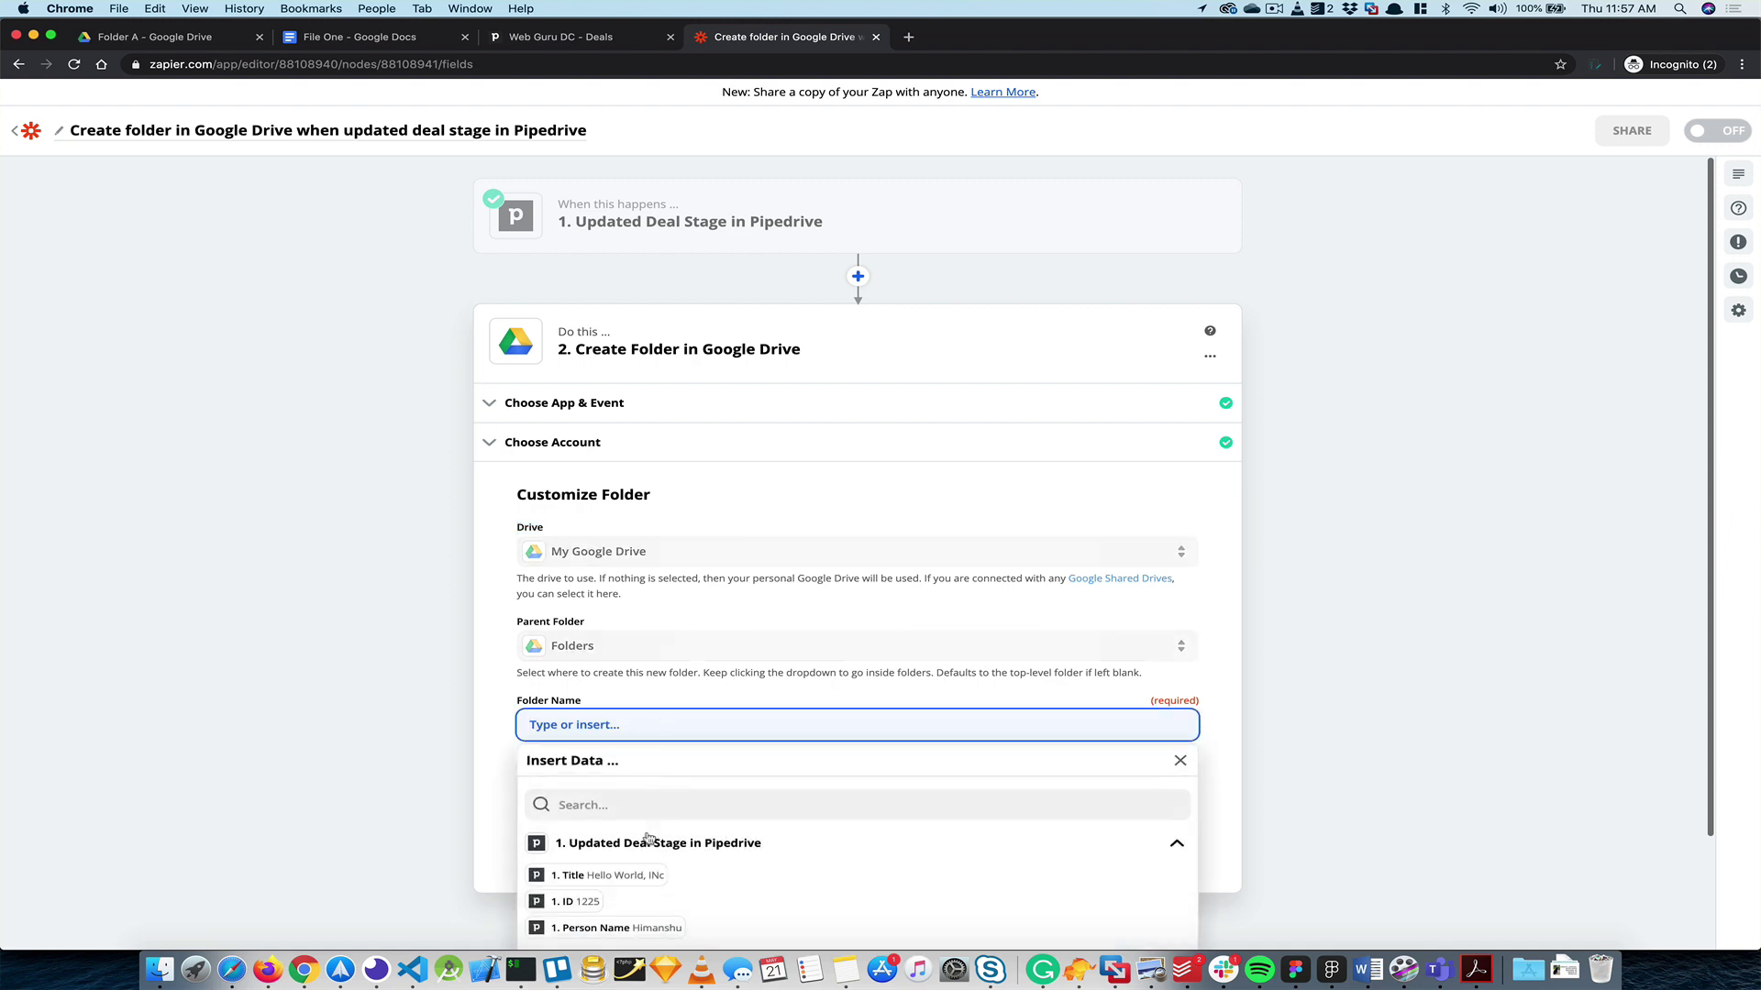
{"action": "left_click", "coordinate": [623, 877]}
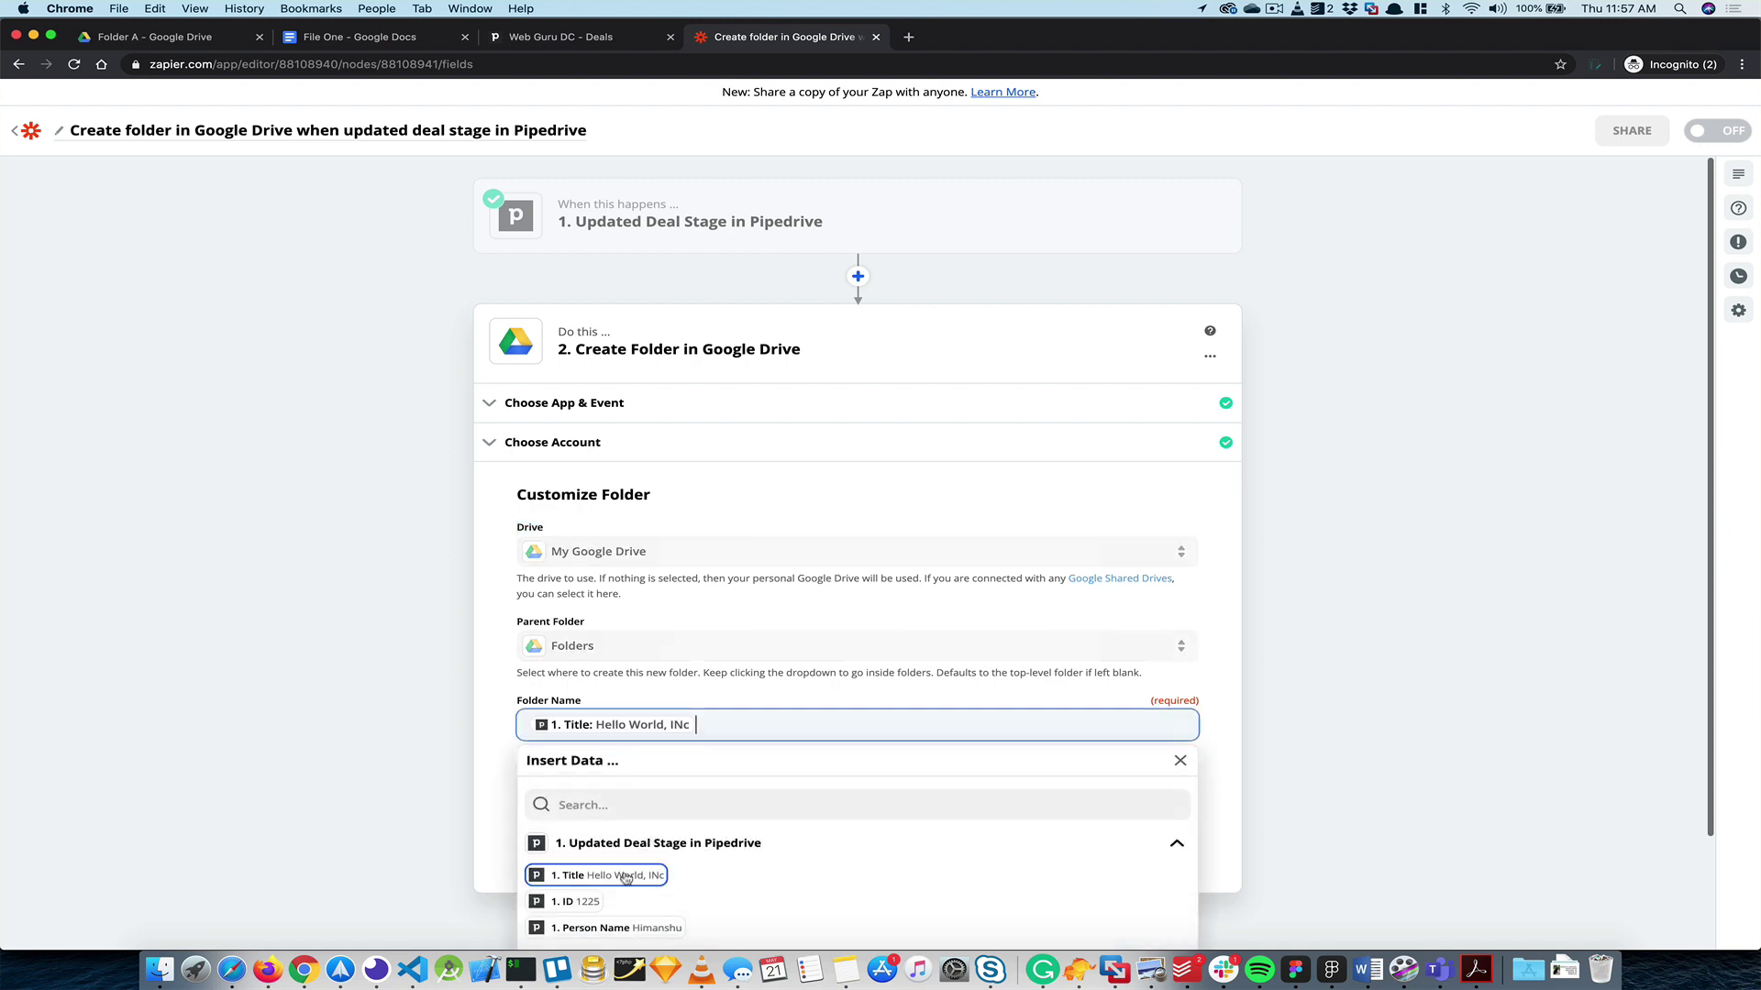
{"action": "left_click", "coordinate": [1227, 686]}
{"action": "scroll", "coordinate": [1229, 687], "scroll_direction": "down", "scroll_amount": 3}
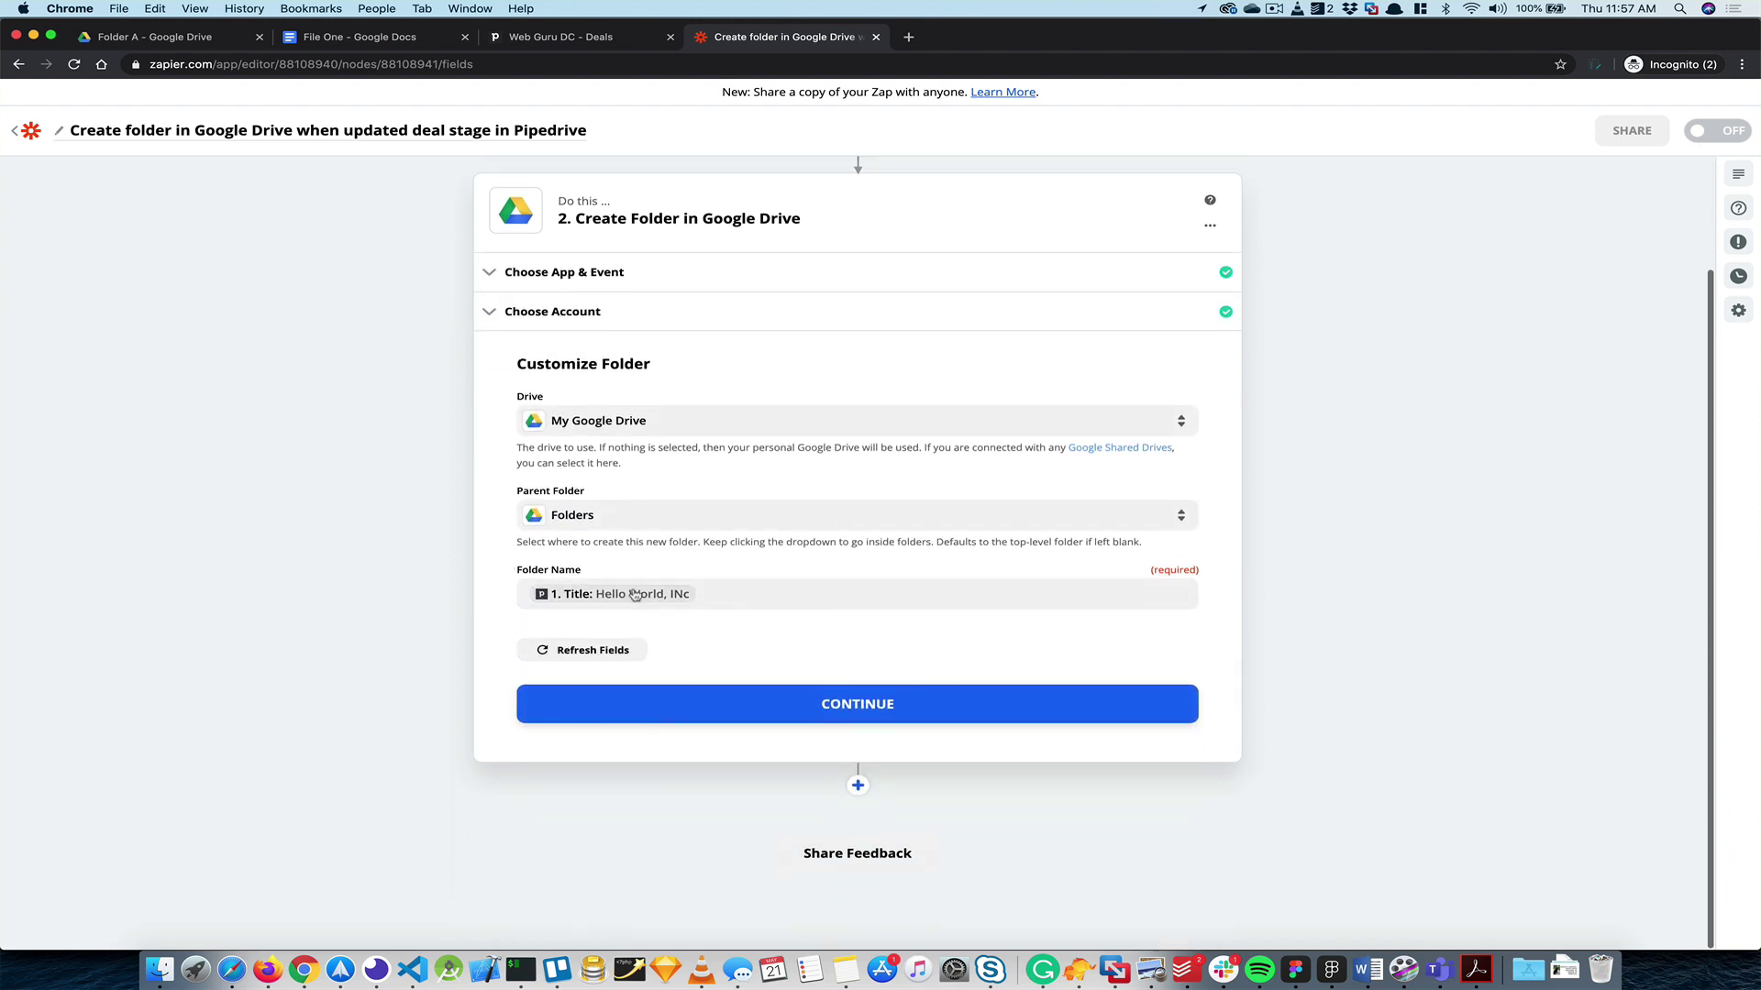
{"action": "left_click", "coordinate": [865, 714]}
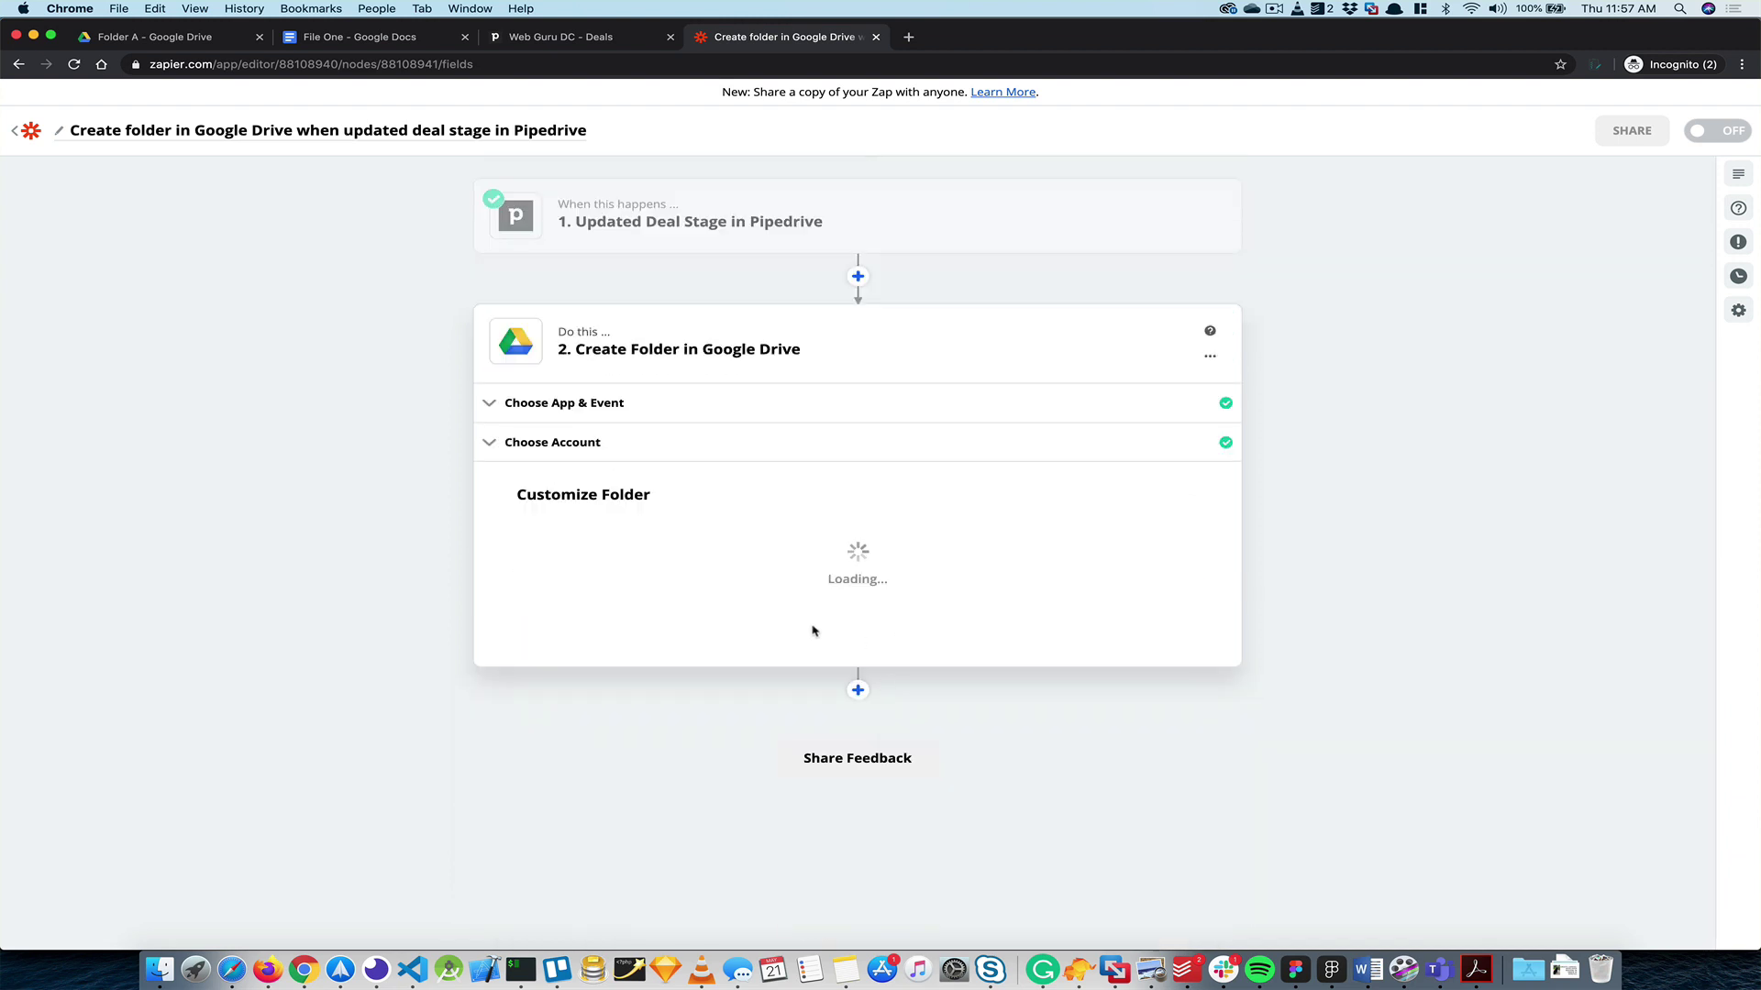
{"action": "left_click", "coordinate": [1025, 814]}
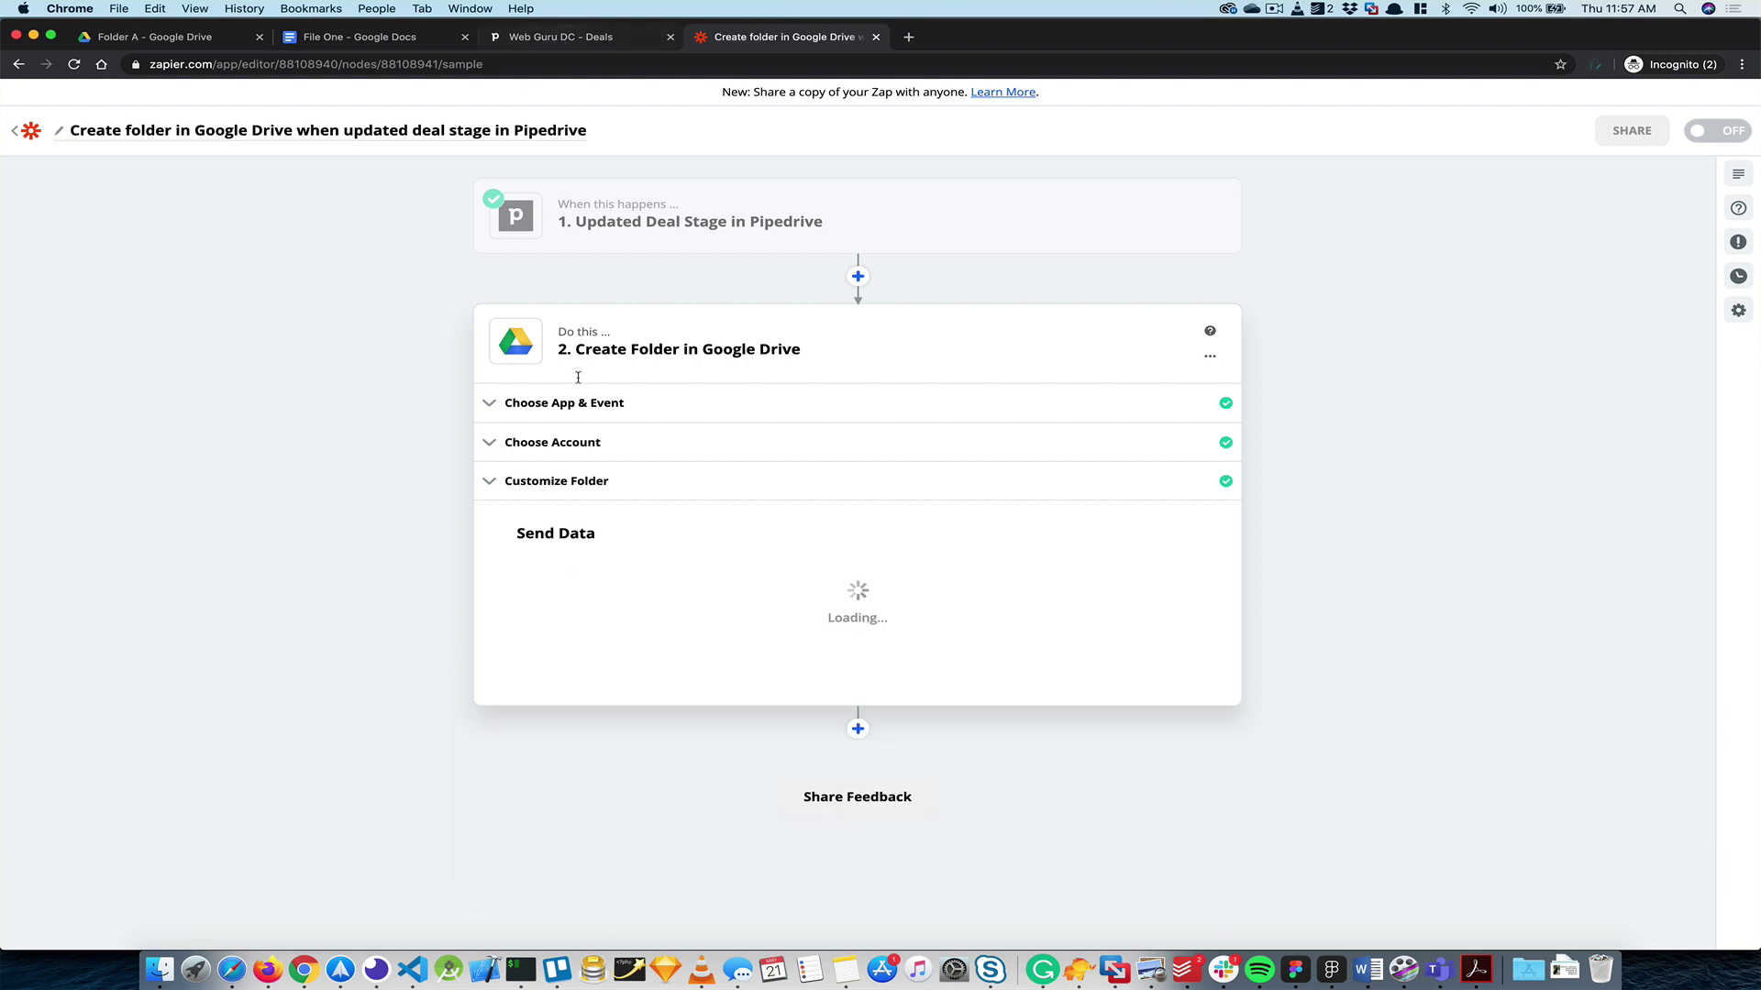
- Confirm the new Hello World, INc folder exists under Folders in Google Drive
{"action": "left_click", "coordinate": [198, 37]}
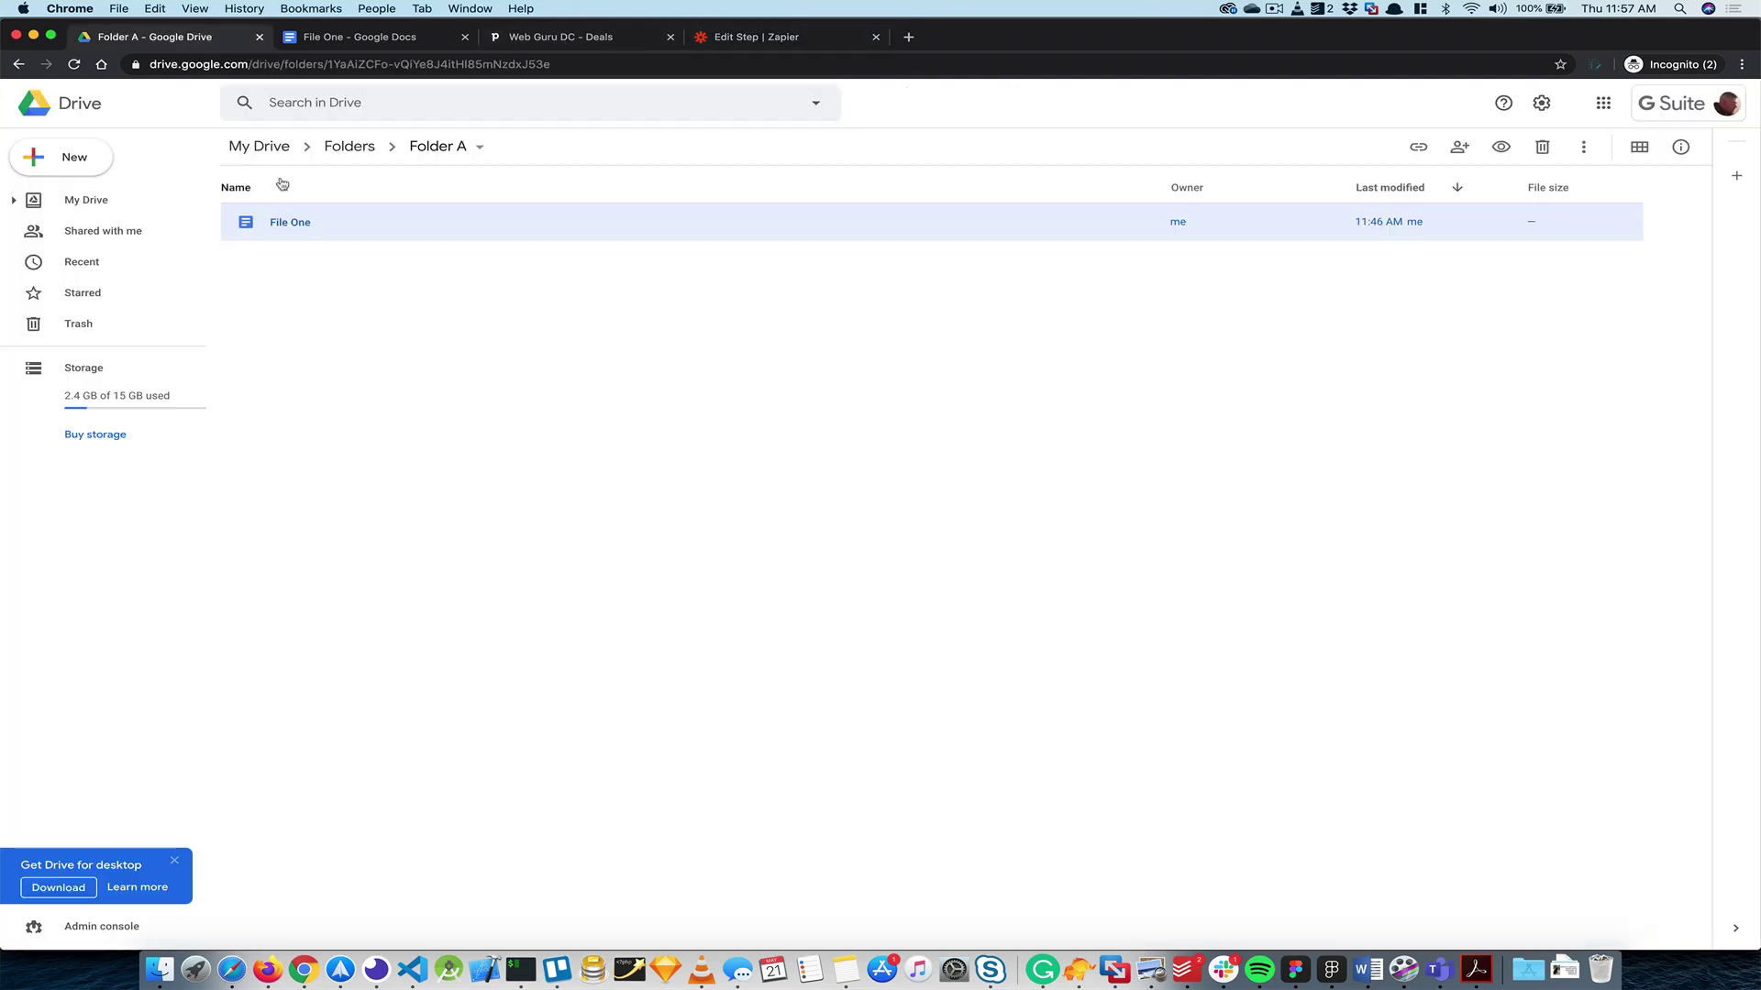
{"action": "left_click", "coordinate": [346, 146]}
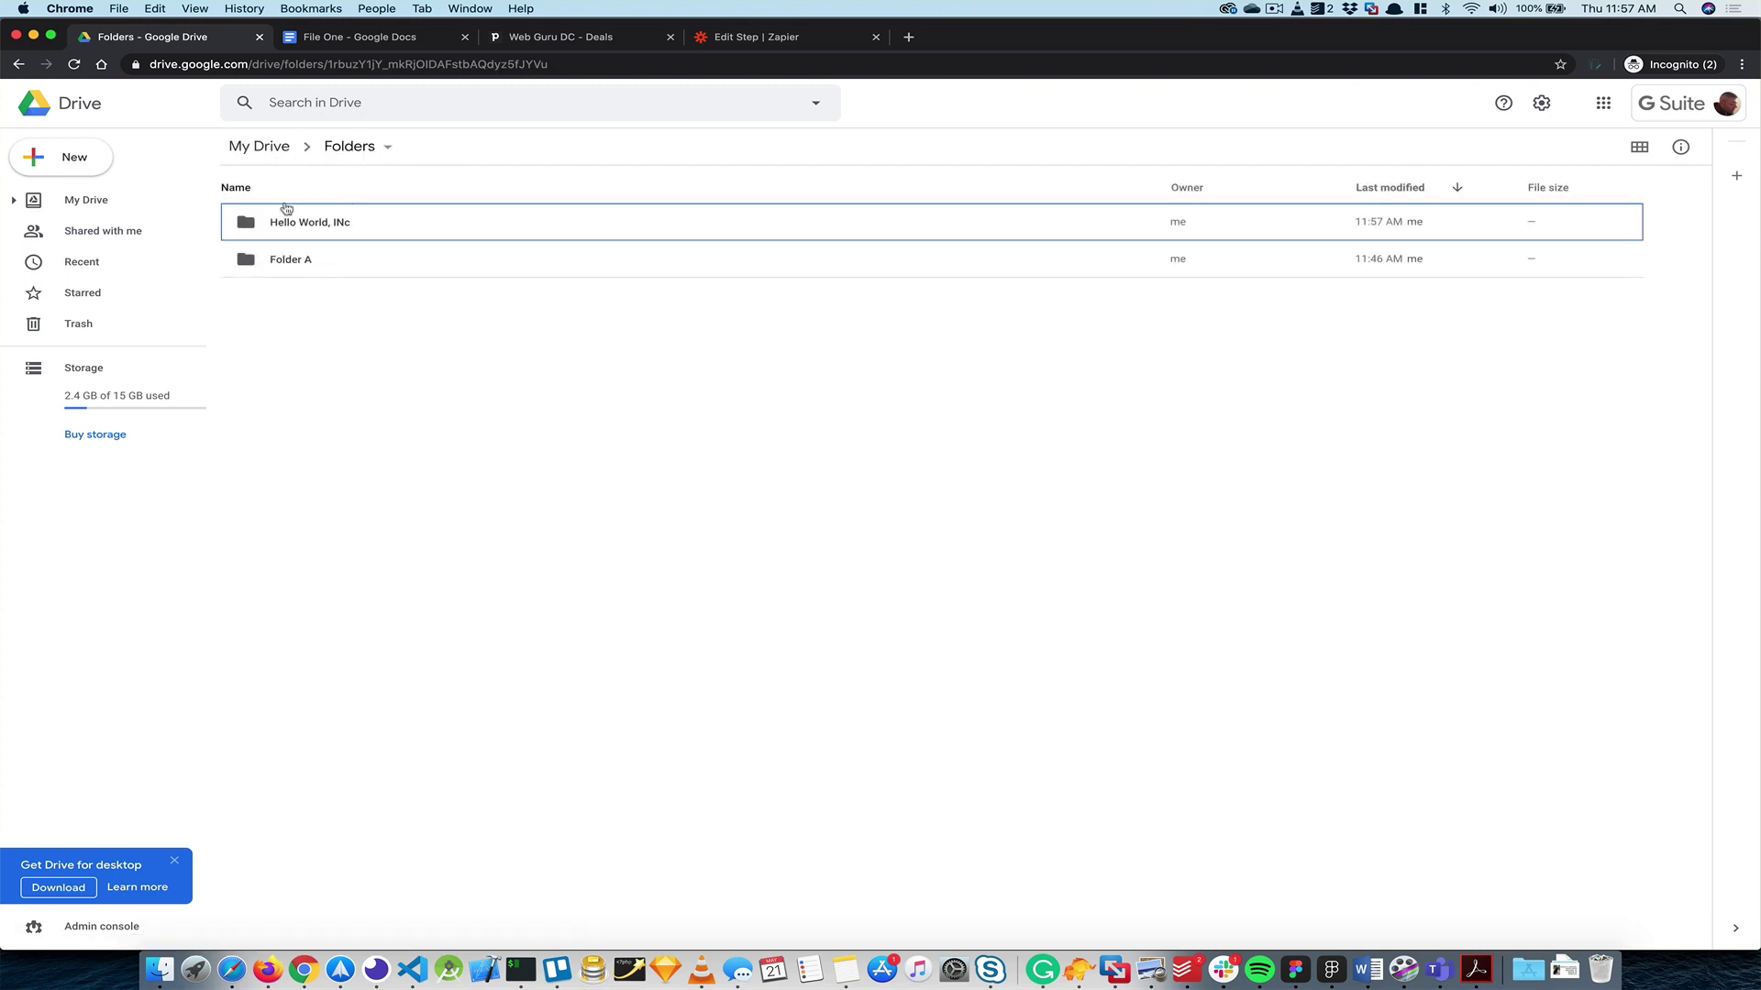
{"action": "left_click", "coordinate": [300, 226]}
{"action": "double_click", "coordinate": [336, 227]}
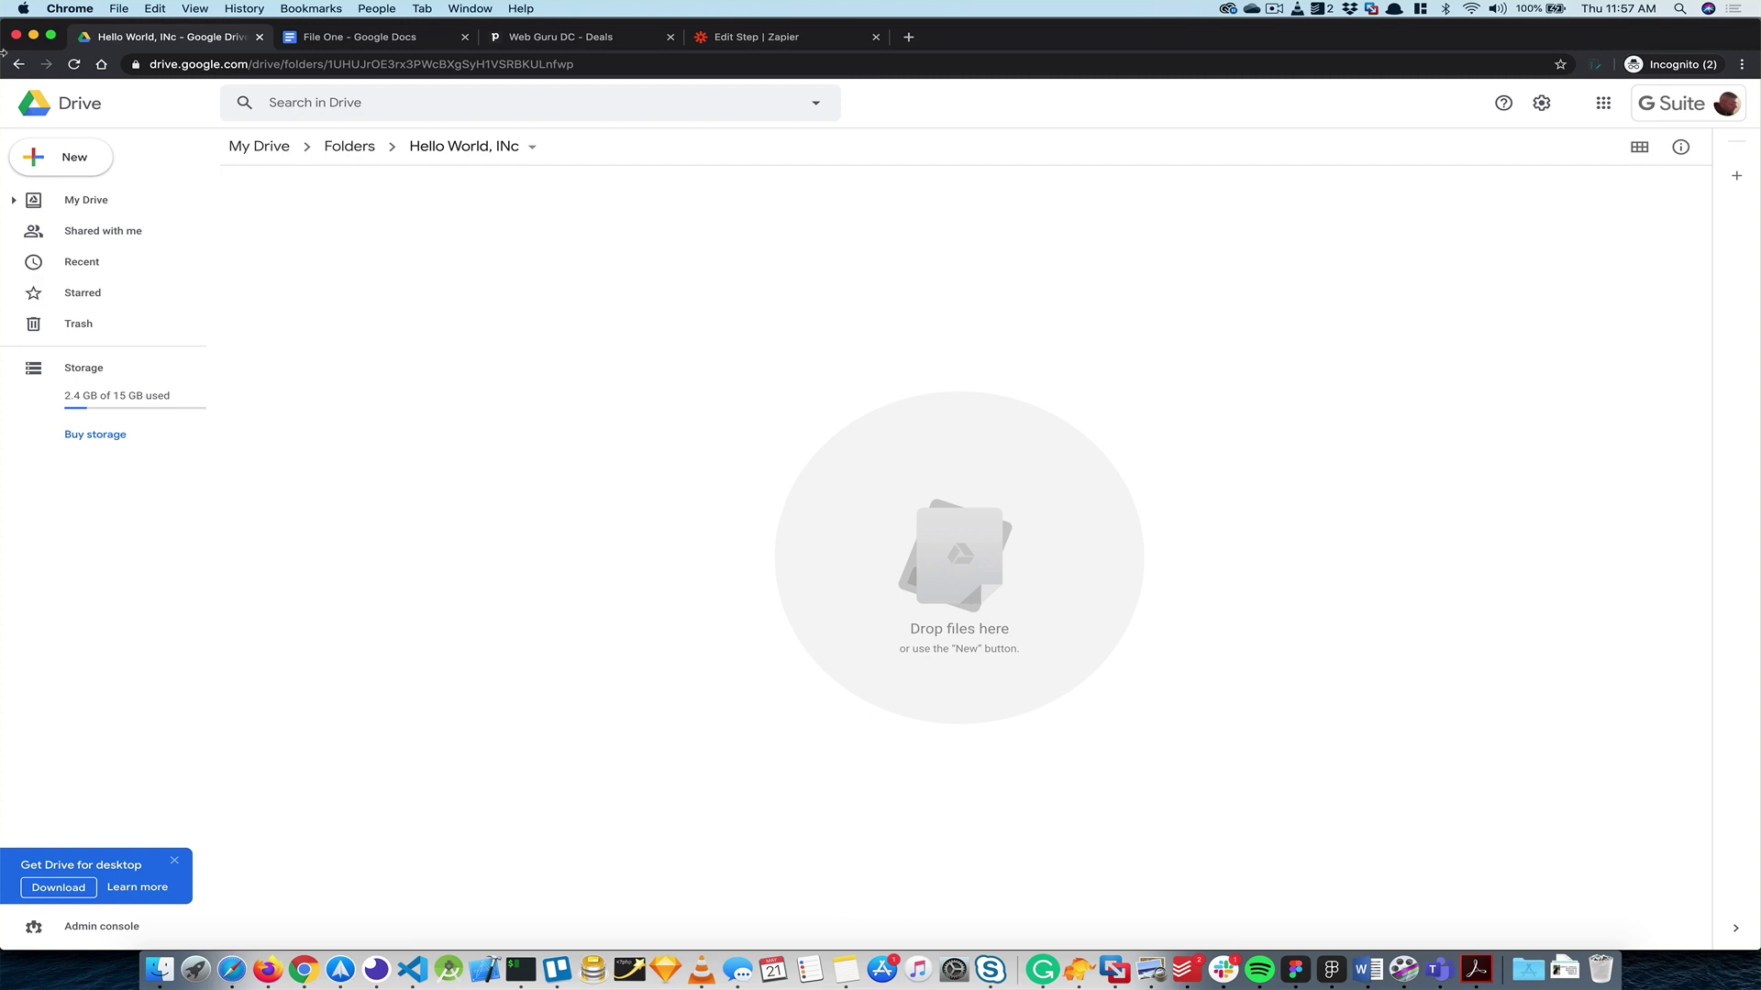
{"action": "left_click", "coordinate": [19, 64]}
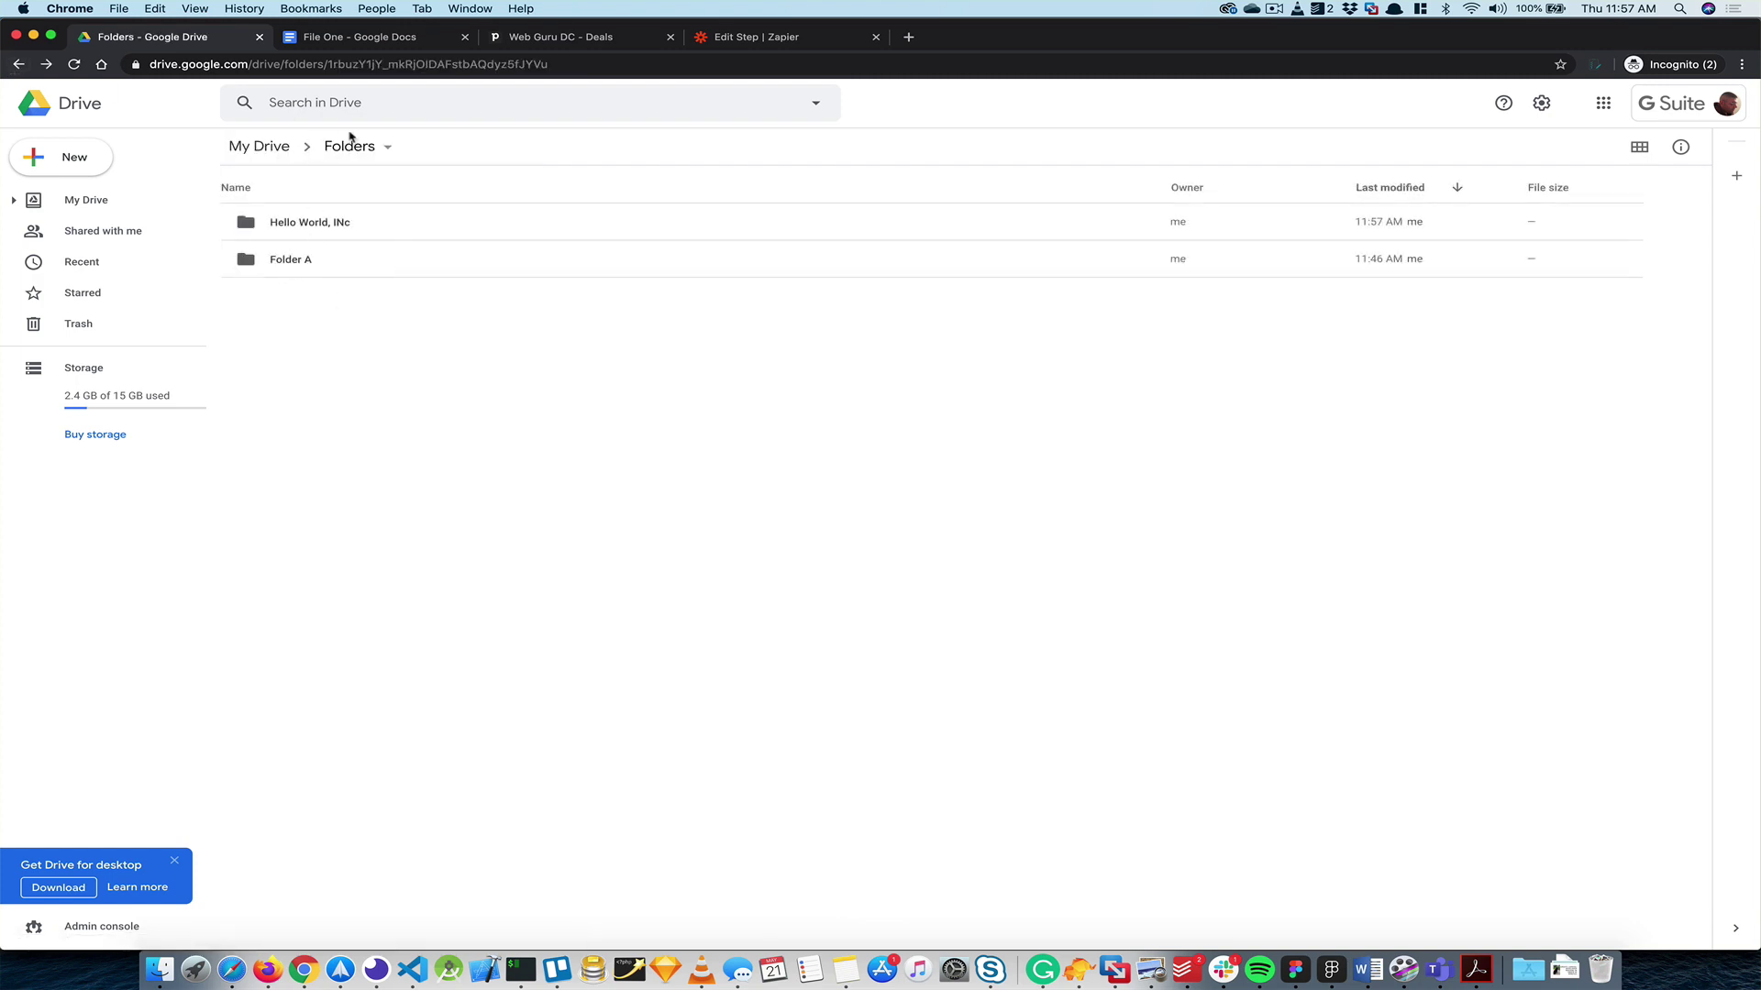
{"action": "left_click", "coordinate": [300, 227]}
{"action": "double_click", "coordinate": [312, 228]}
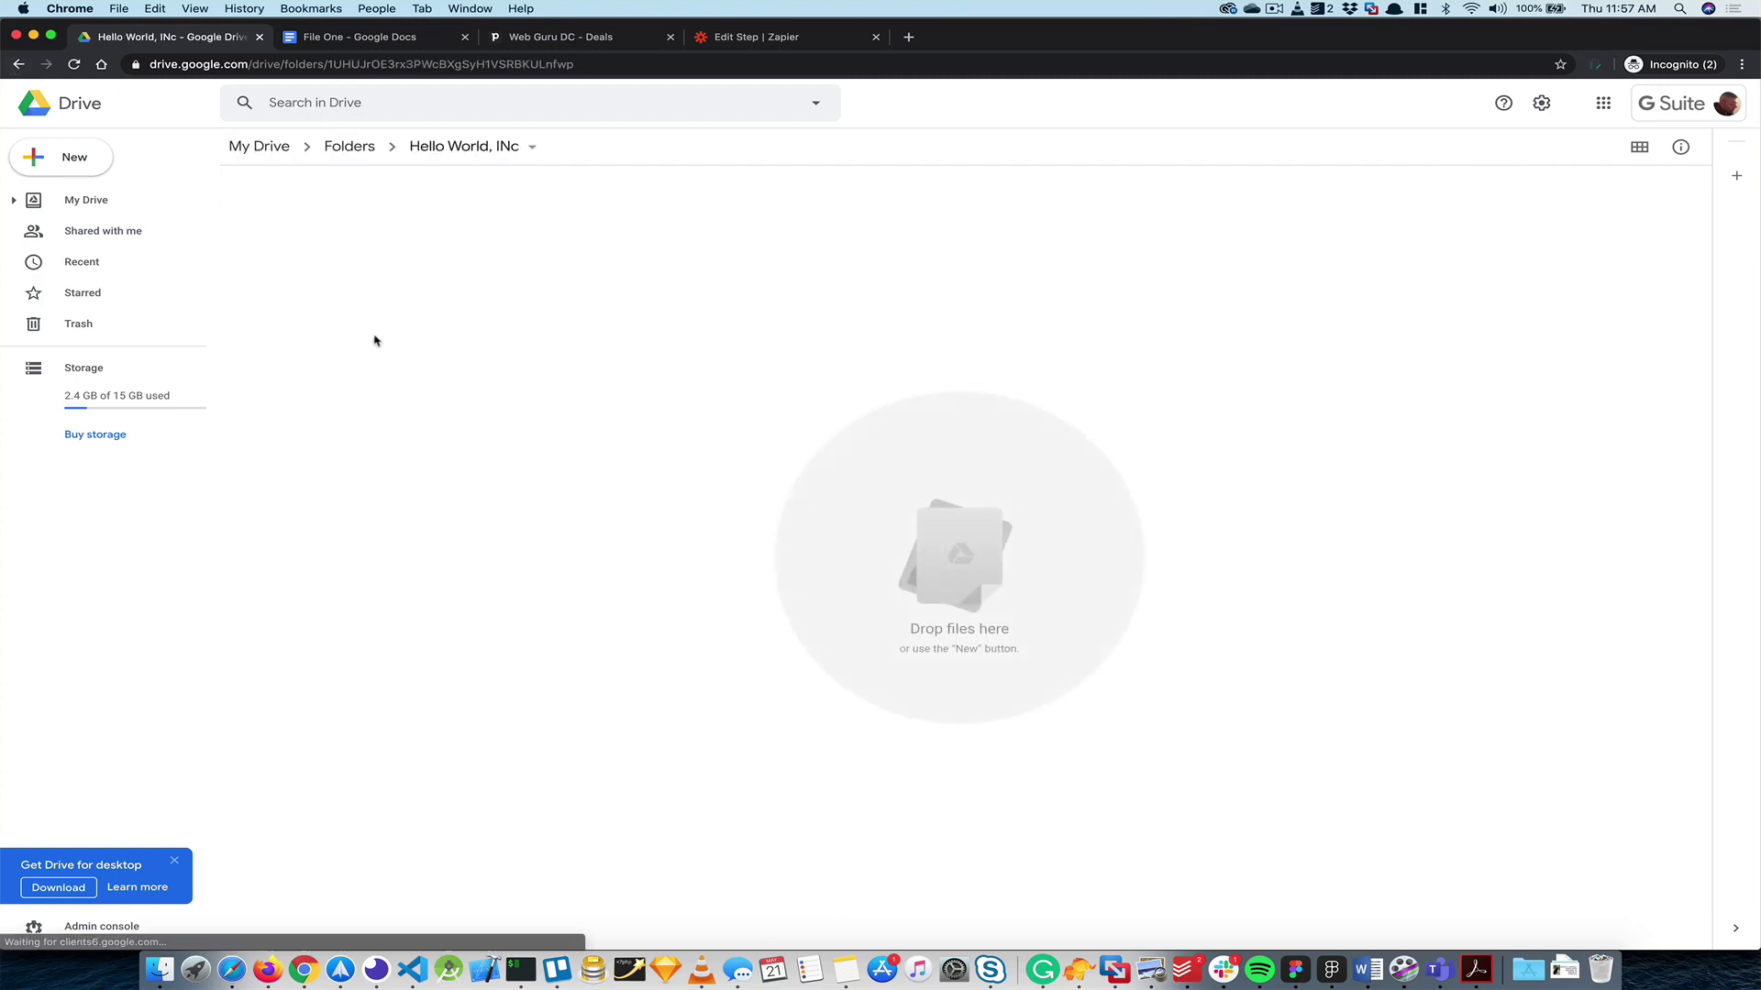
{"action": "left_click", "coordinate": [354, 37]}
- Finish editing the Create Folder step and return to the zap's step list
{"action": "left_click", "coordinate": [555, 36]}
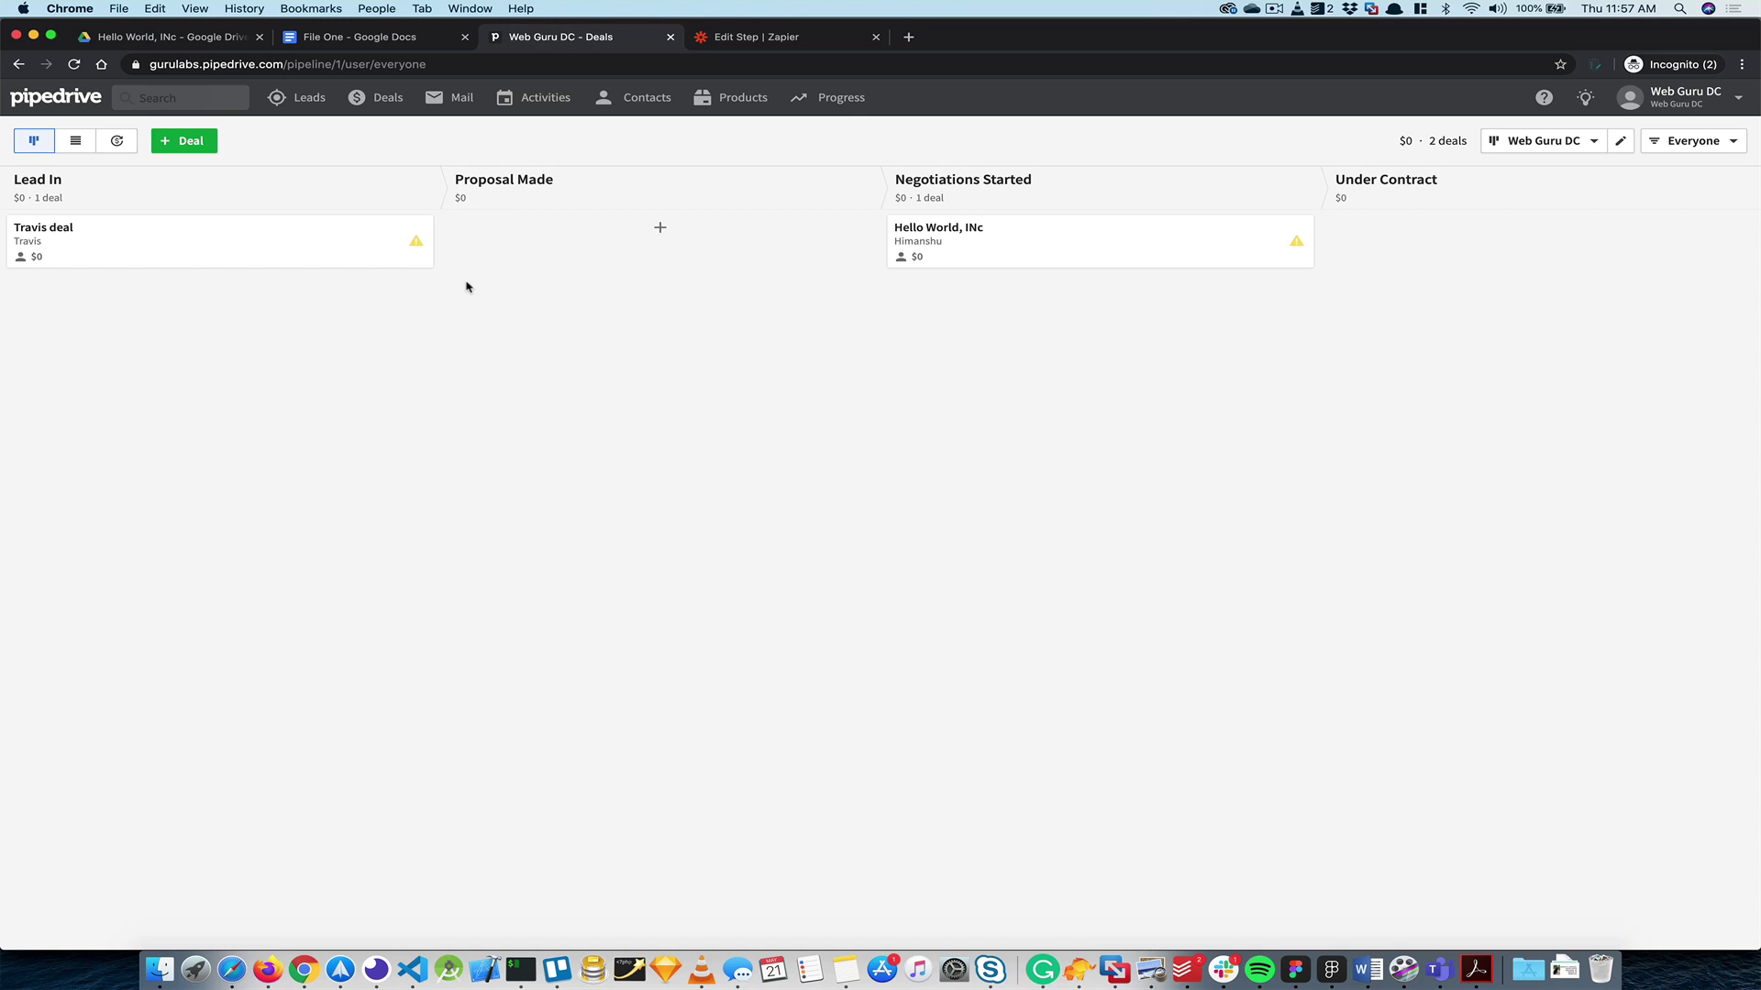
{"action": "left_click", "coordinate": [752, 38]}
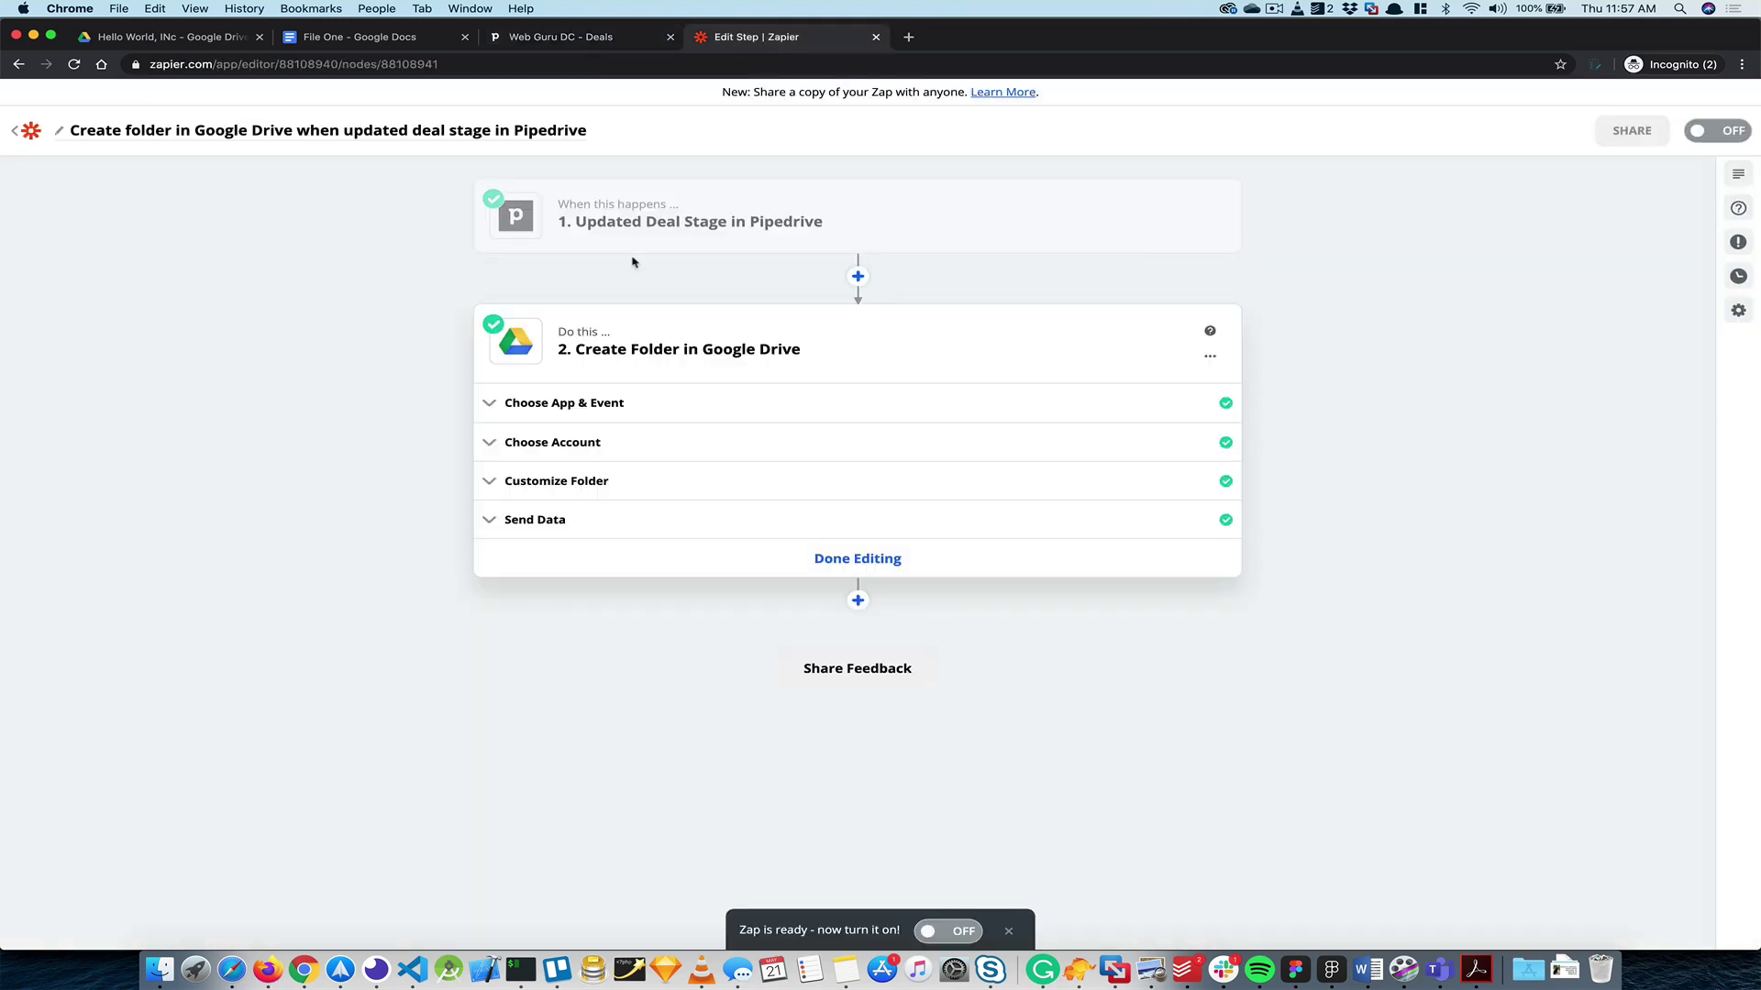
{"action": "left_click", "coordinate": [842, 562]}
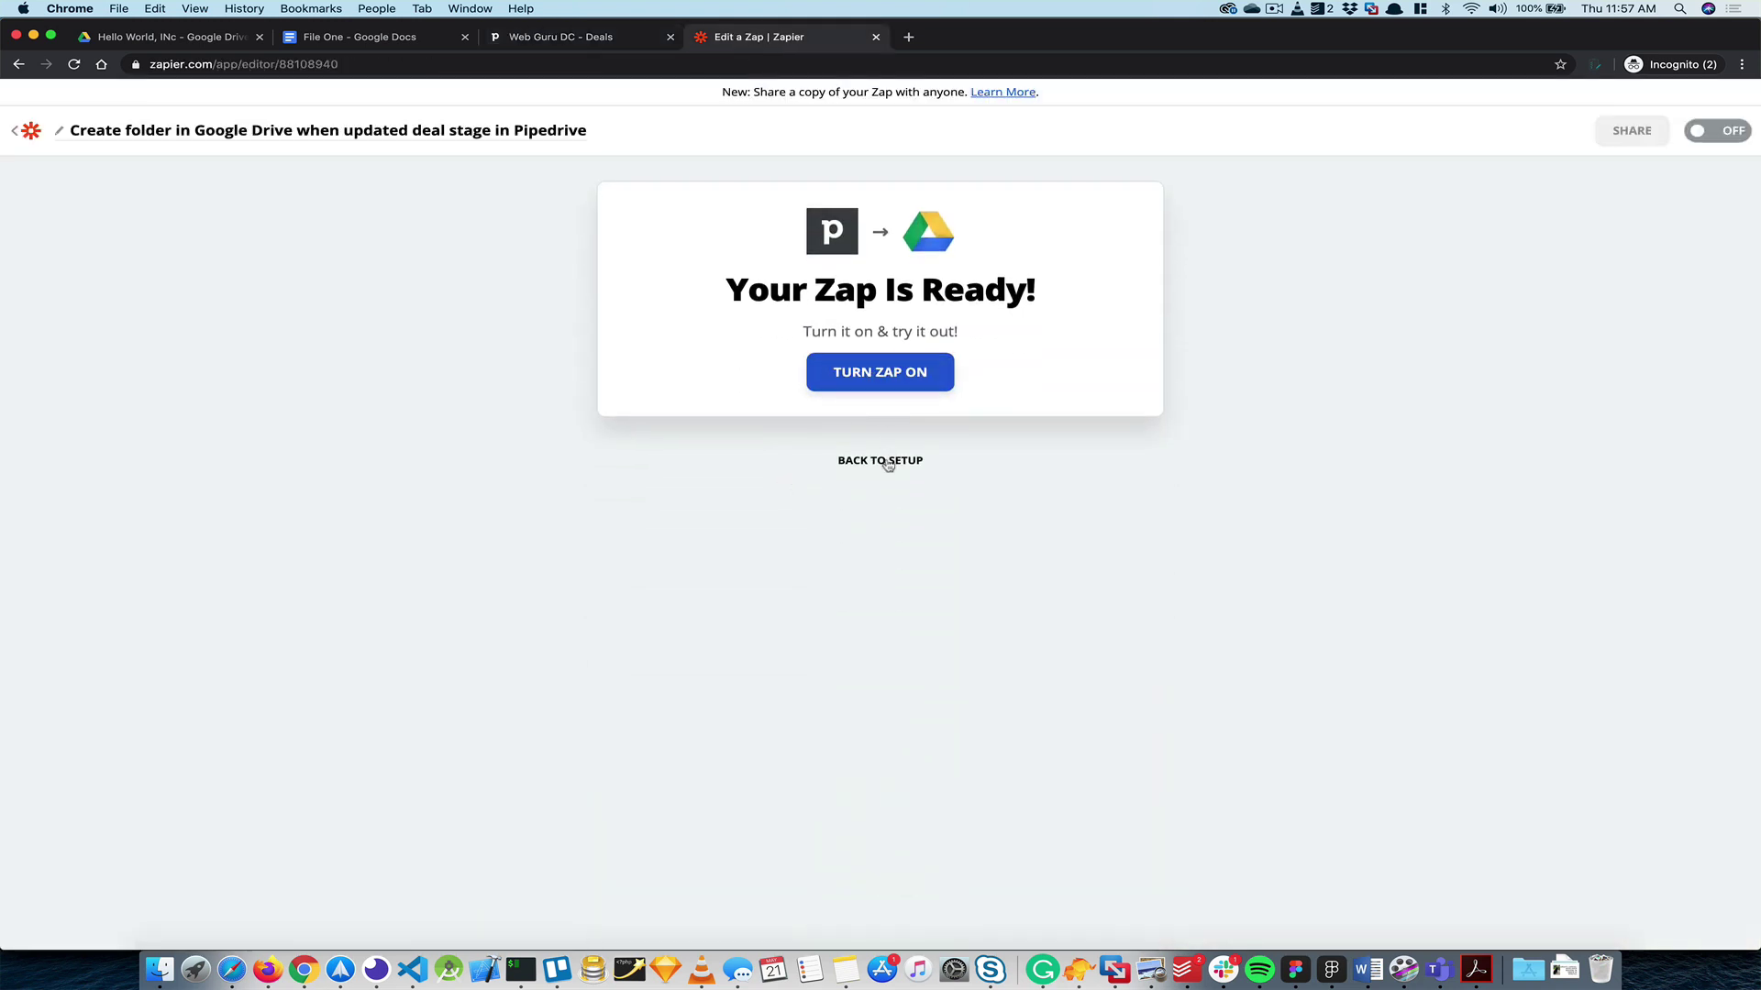
{"action": "left_click", "coordinate": [888, 461]}
- Add a Google Docs step with the Find a Document event
{"action": "left_click", "coordinate": [858, 401]}
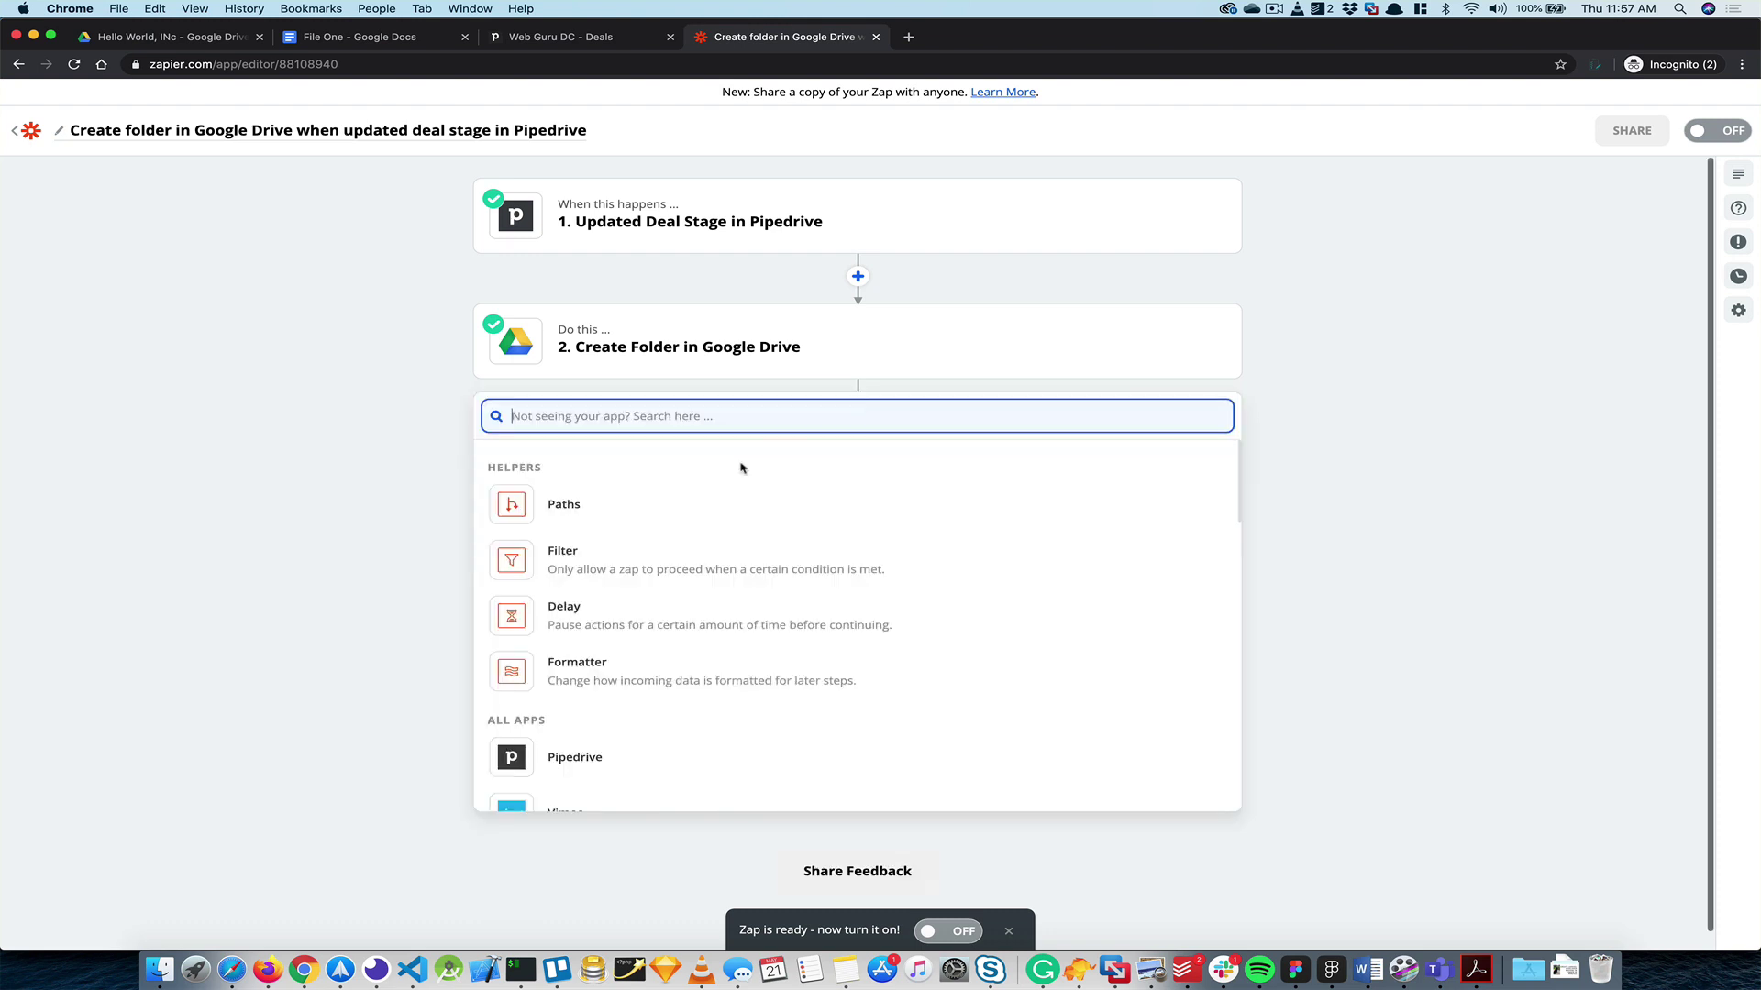
{"action": "type", "text": "doc"}
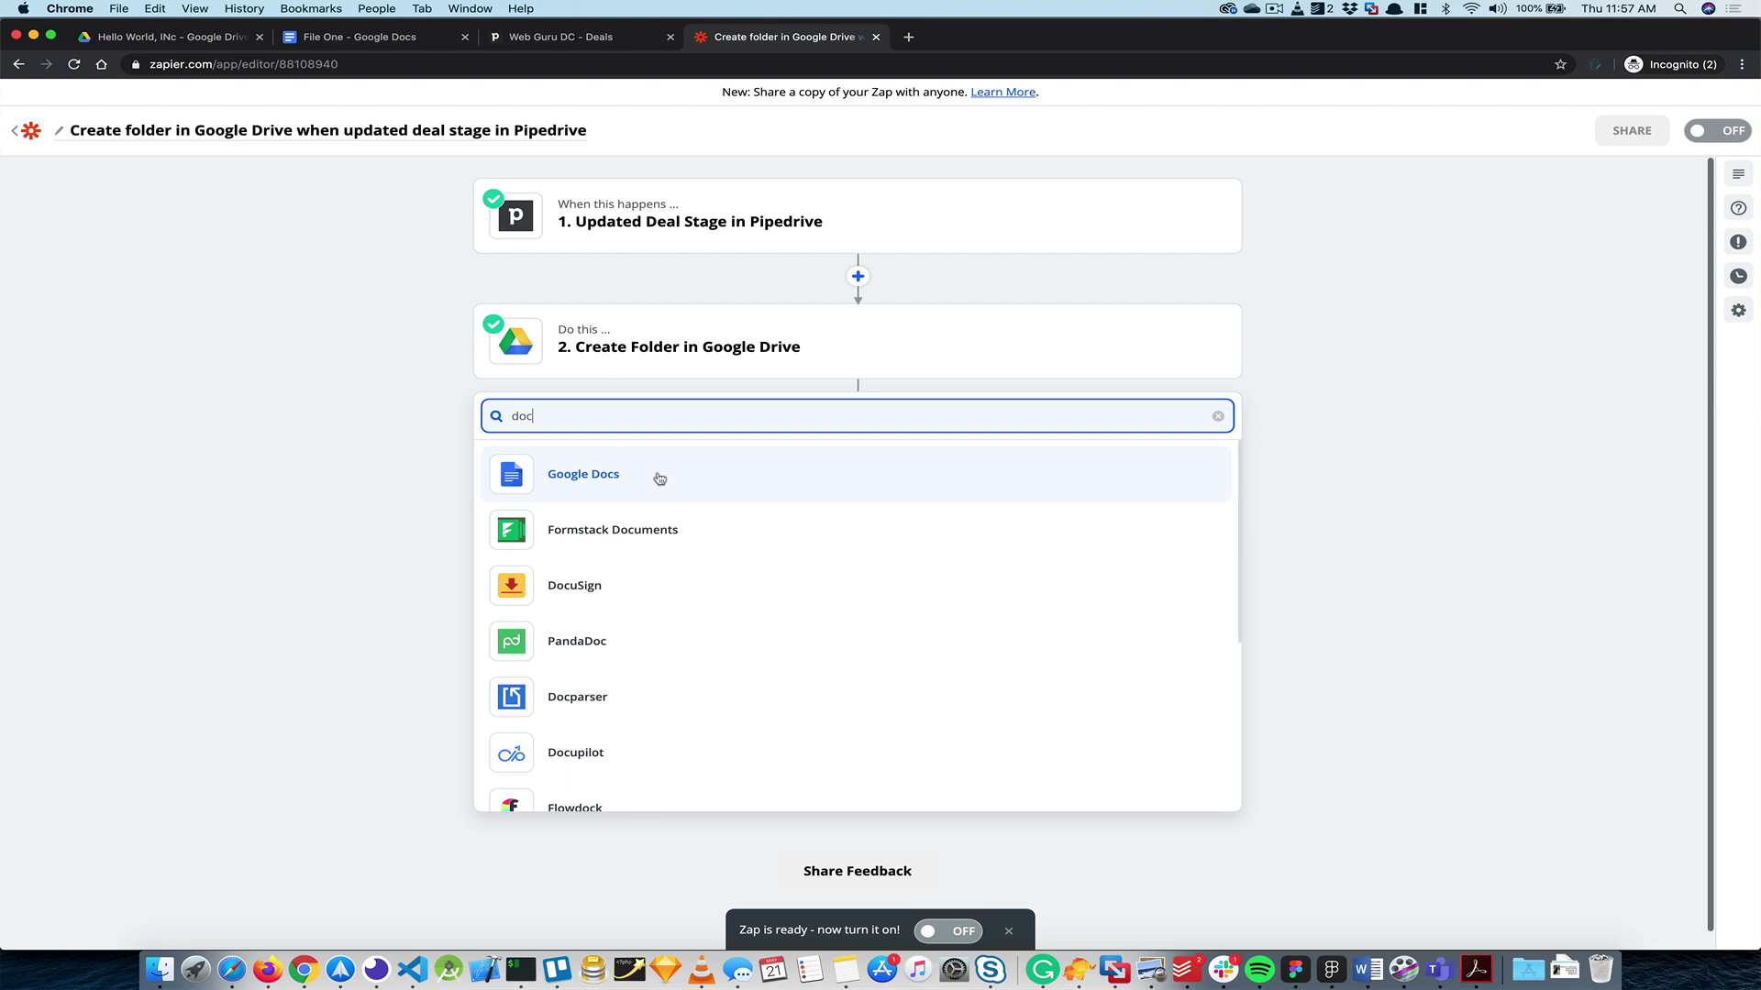
{"action": "left_click", "coordinate": [660, 478]}
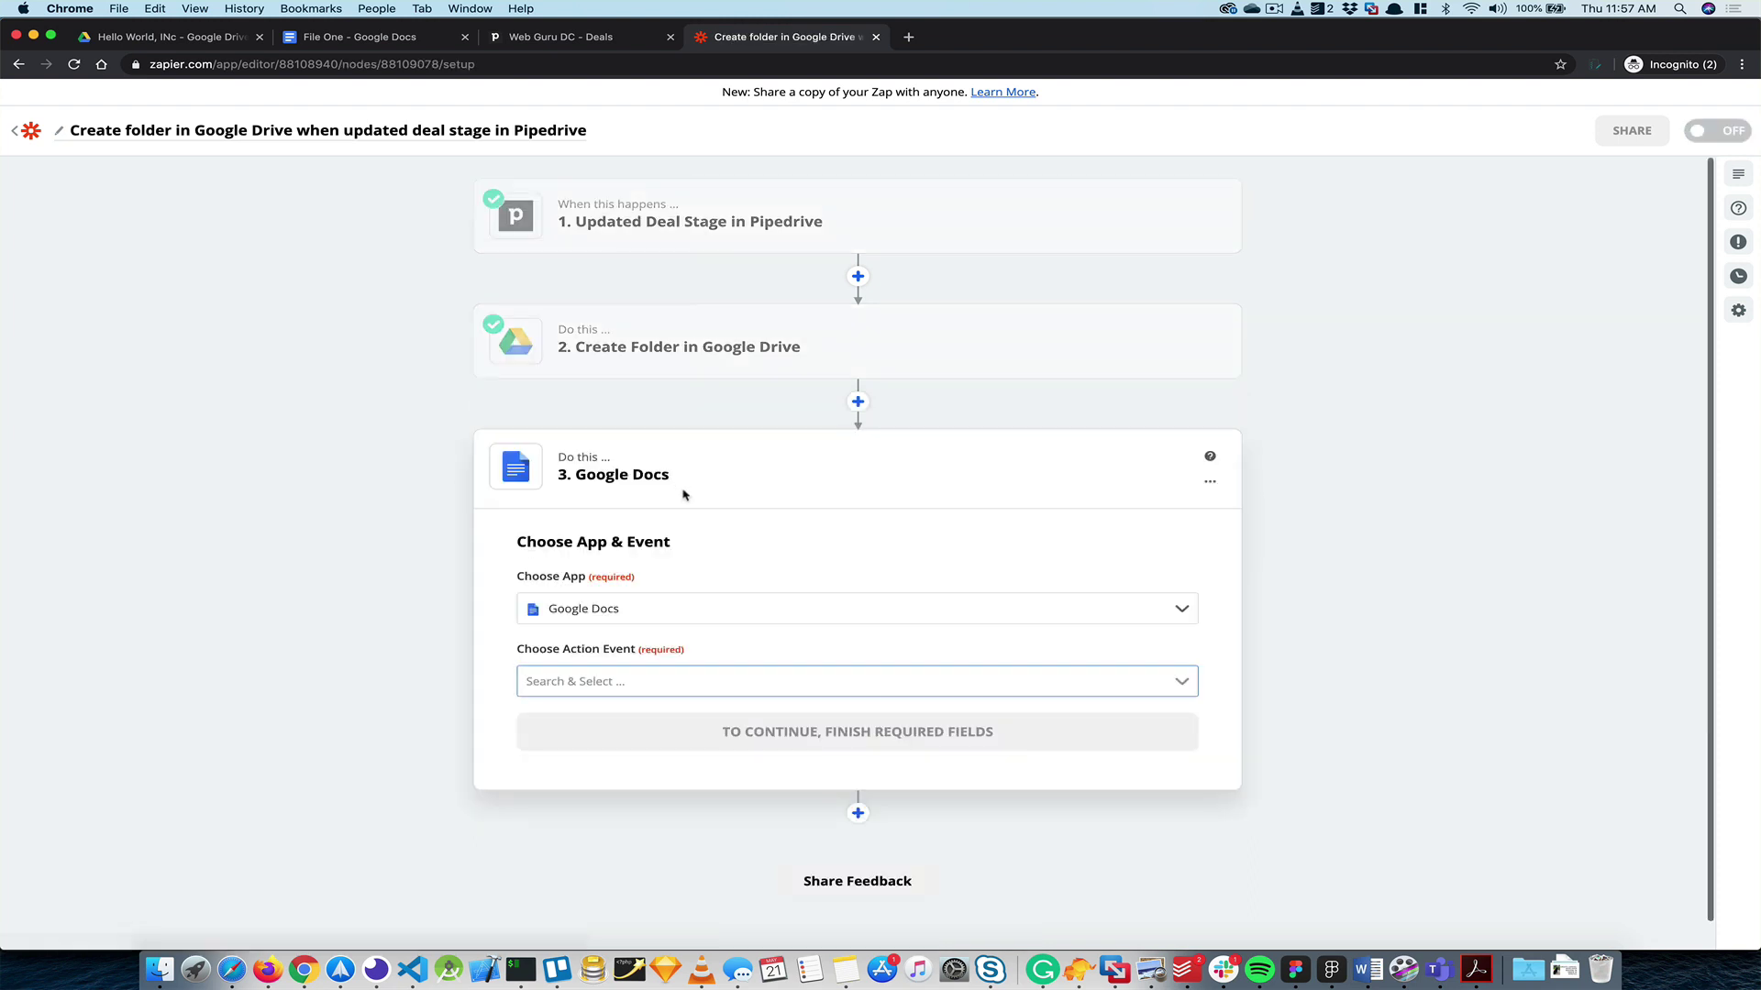
{"action": "left_click", "coordinate": [622, 680]}
{"action": "scroll", "coordinate": [643, 780], "scroll_direction": "down", "scroll_amount": 5}
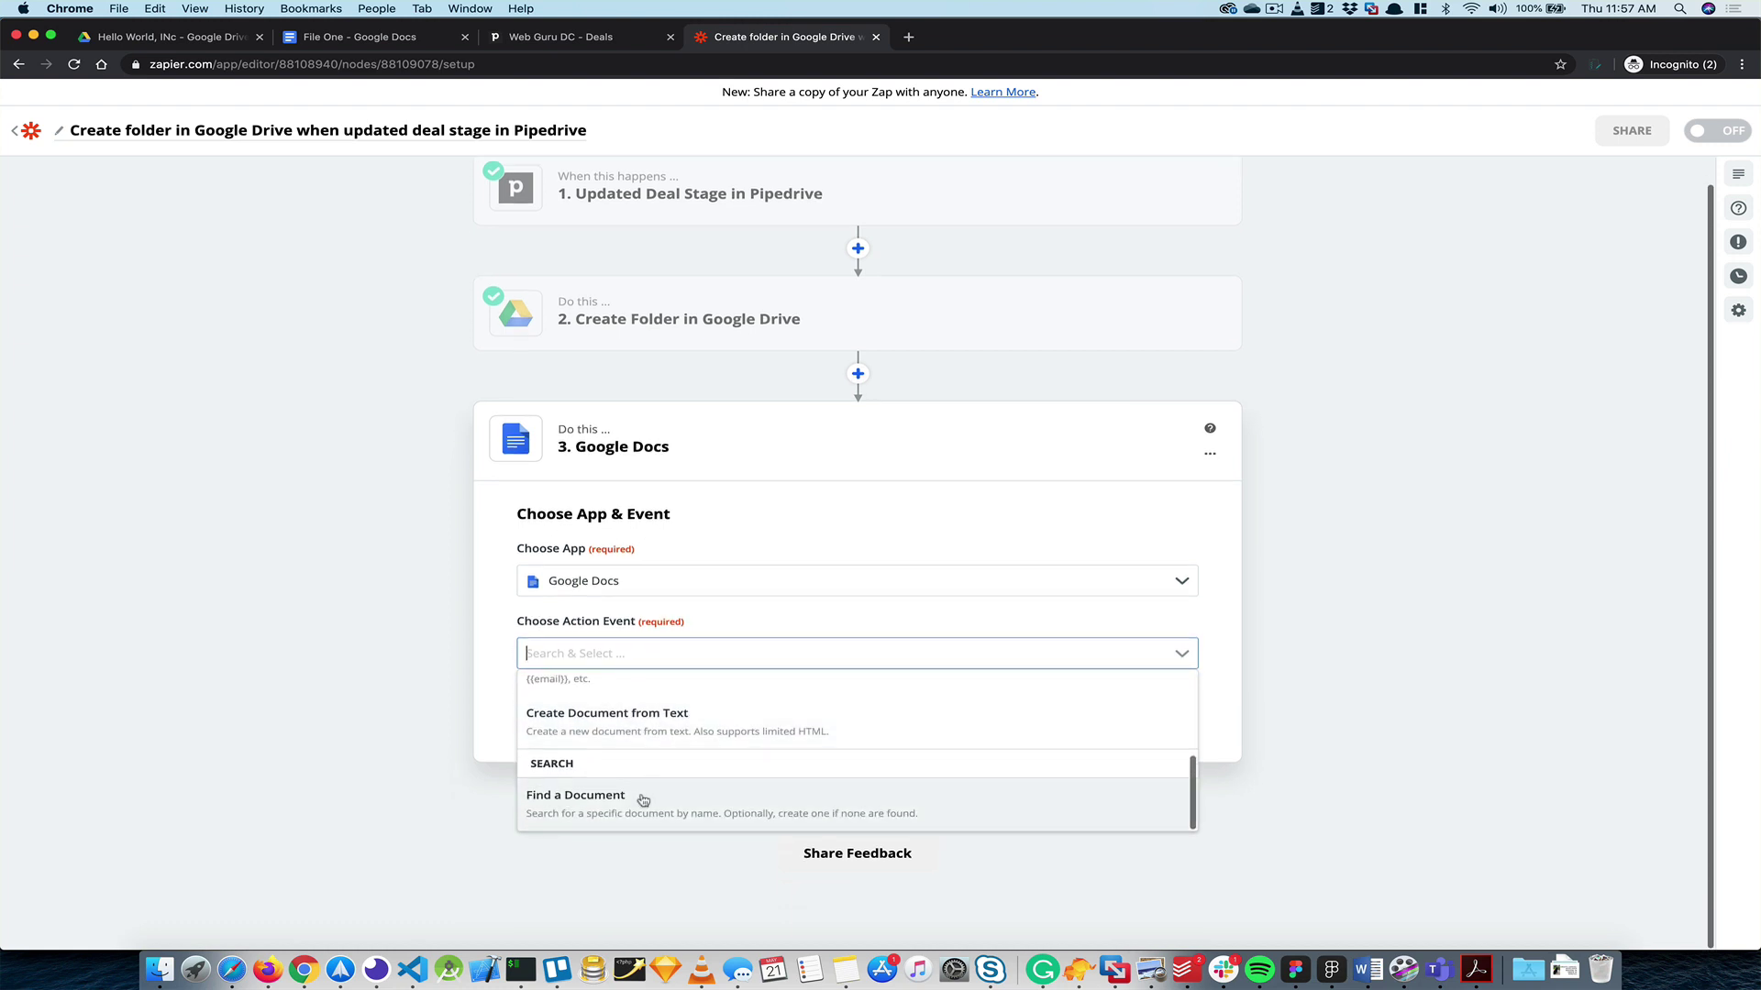
{"action": "left_click", "coordinate": [644, 799]}
- Connect the Google Docs account and proceed to the Customize File fields
{"action": "left_click", "coordinate": [821, 703]}
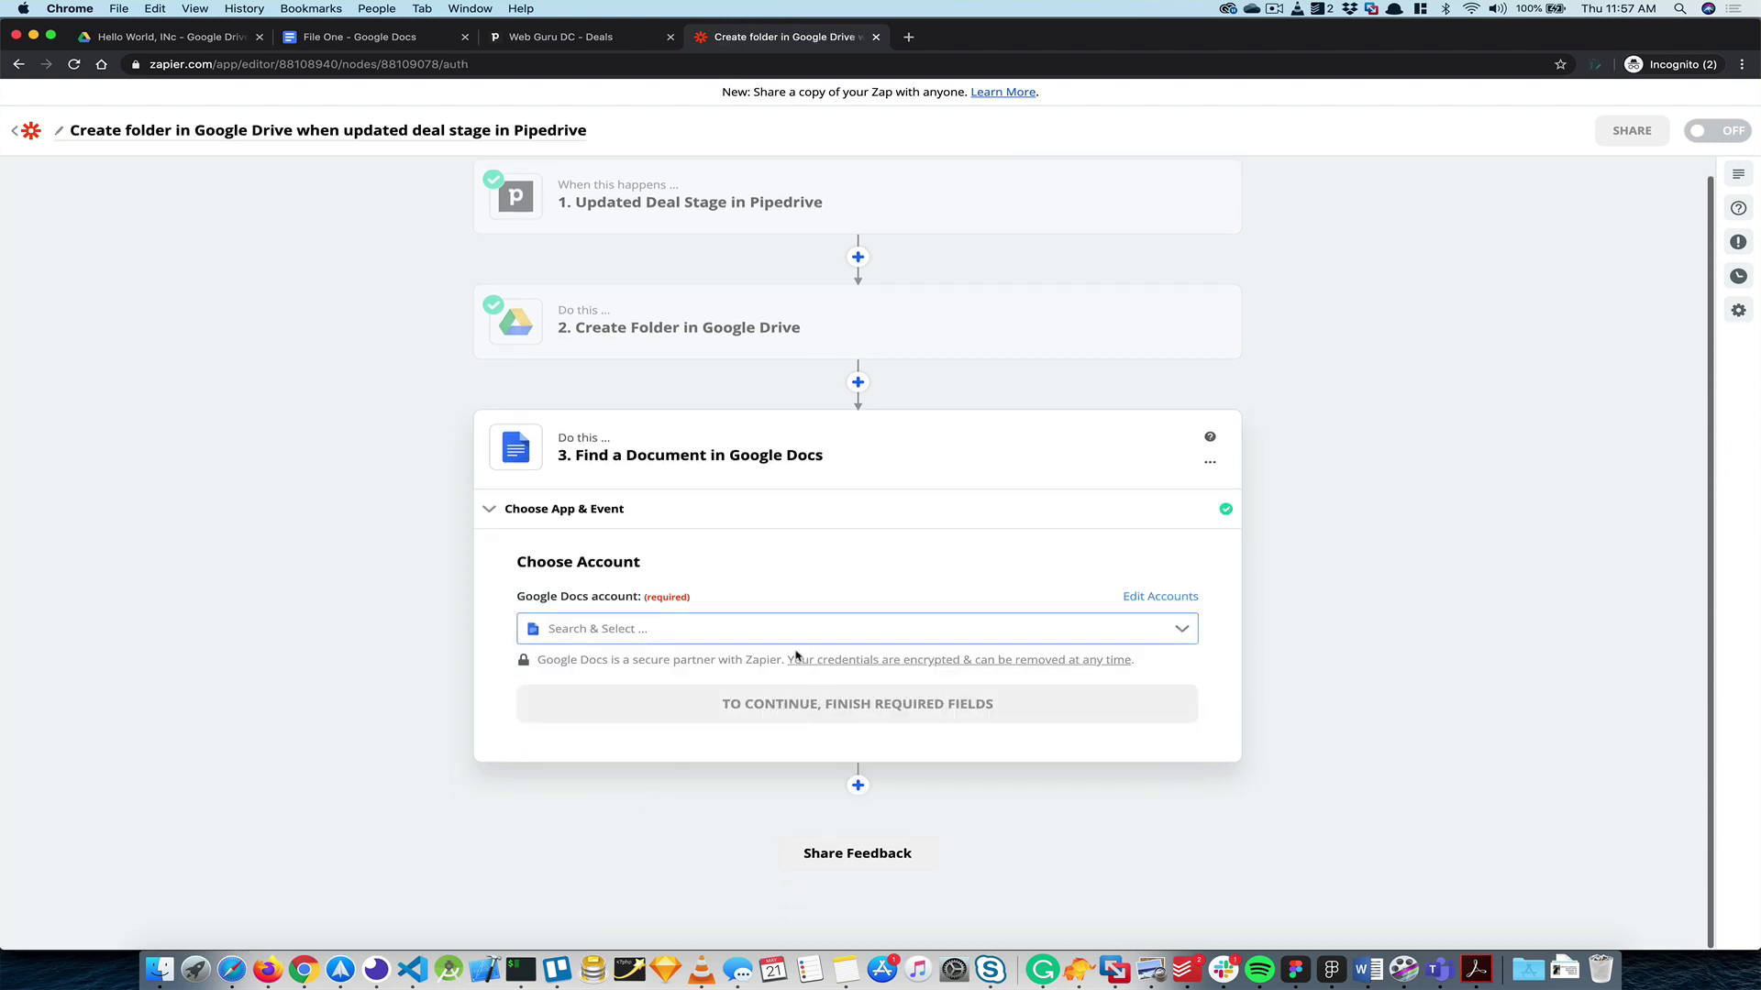
{"action": "left_click", "coordinate": [740, 633]}
{"action": "left_click", "coordinate": [659, 689]}
{"action": "left_click", "coordinate": [821, 711]}
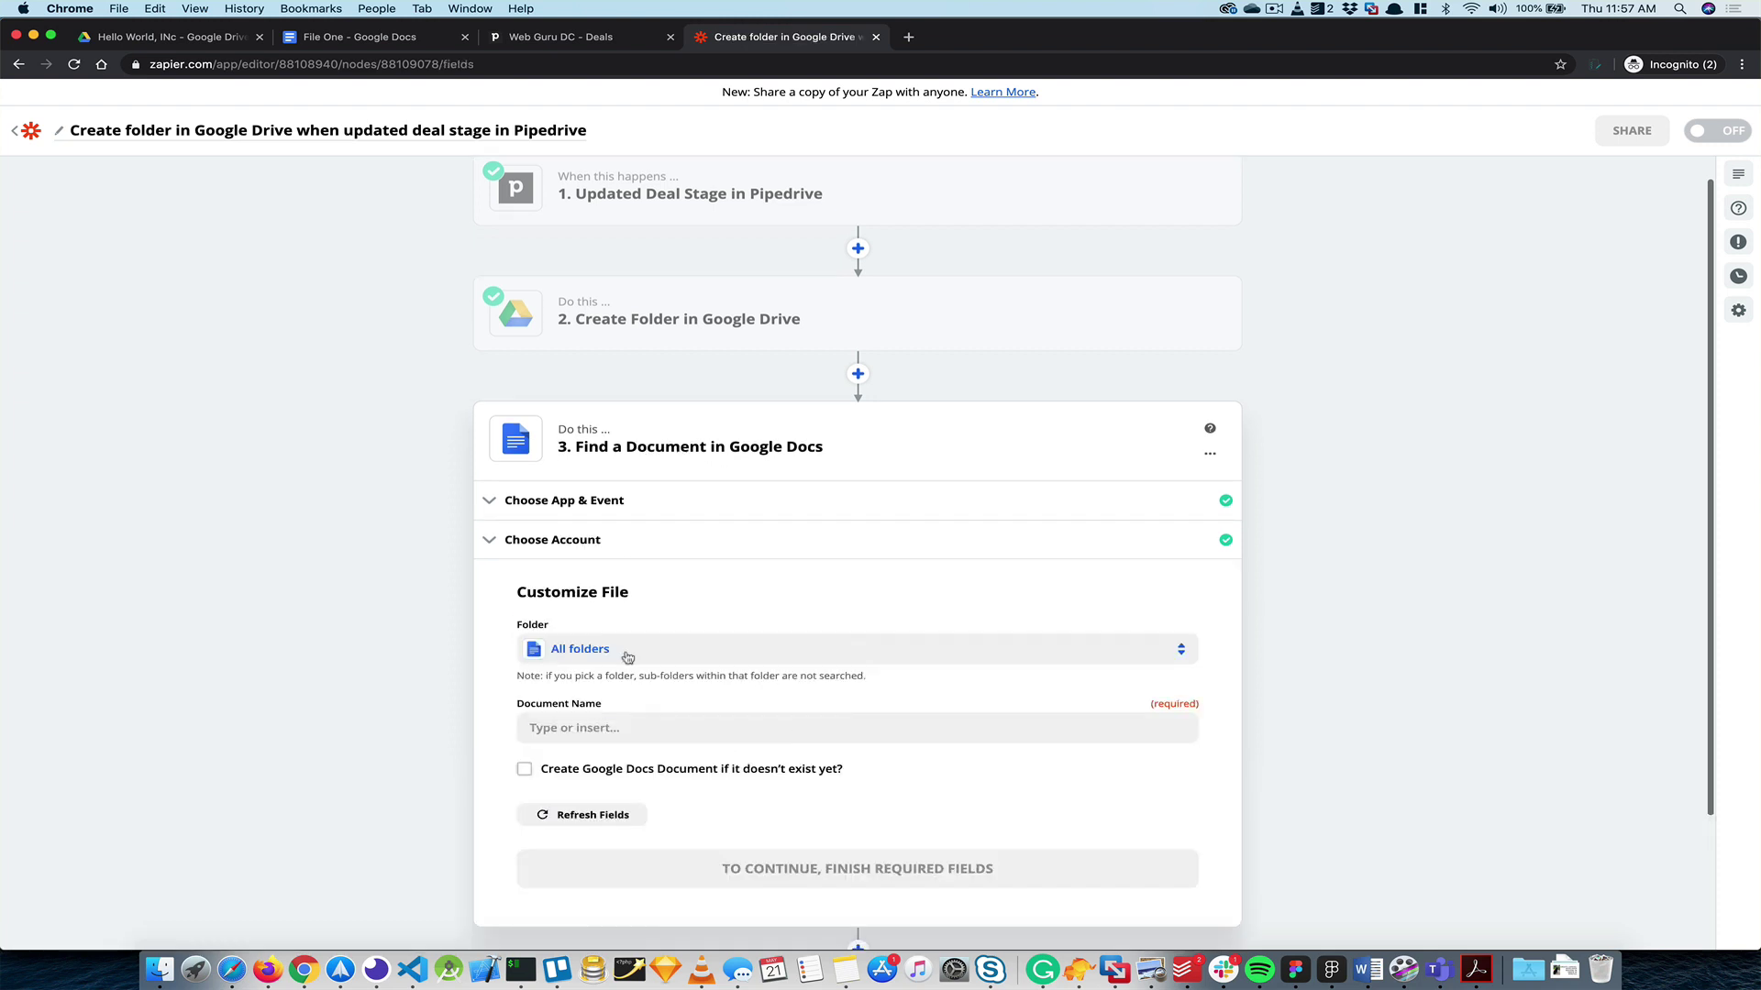
- Set the Find a Document search folder to Folder A, leaving Document Name empty for now
{"action": "left_click", "coordinate": [622, 657]}
{"action": "left_click", "coordinate": [610, 787]}
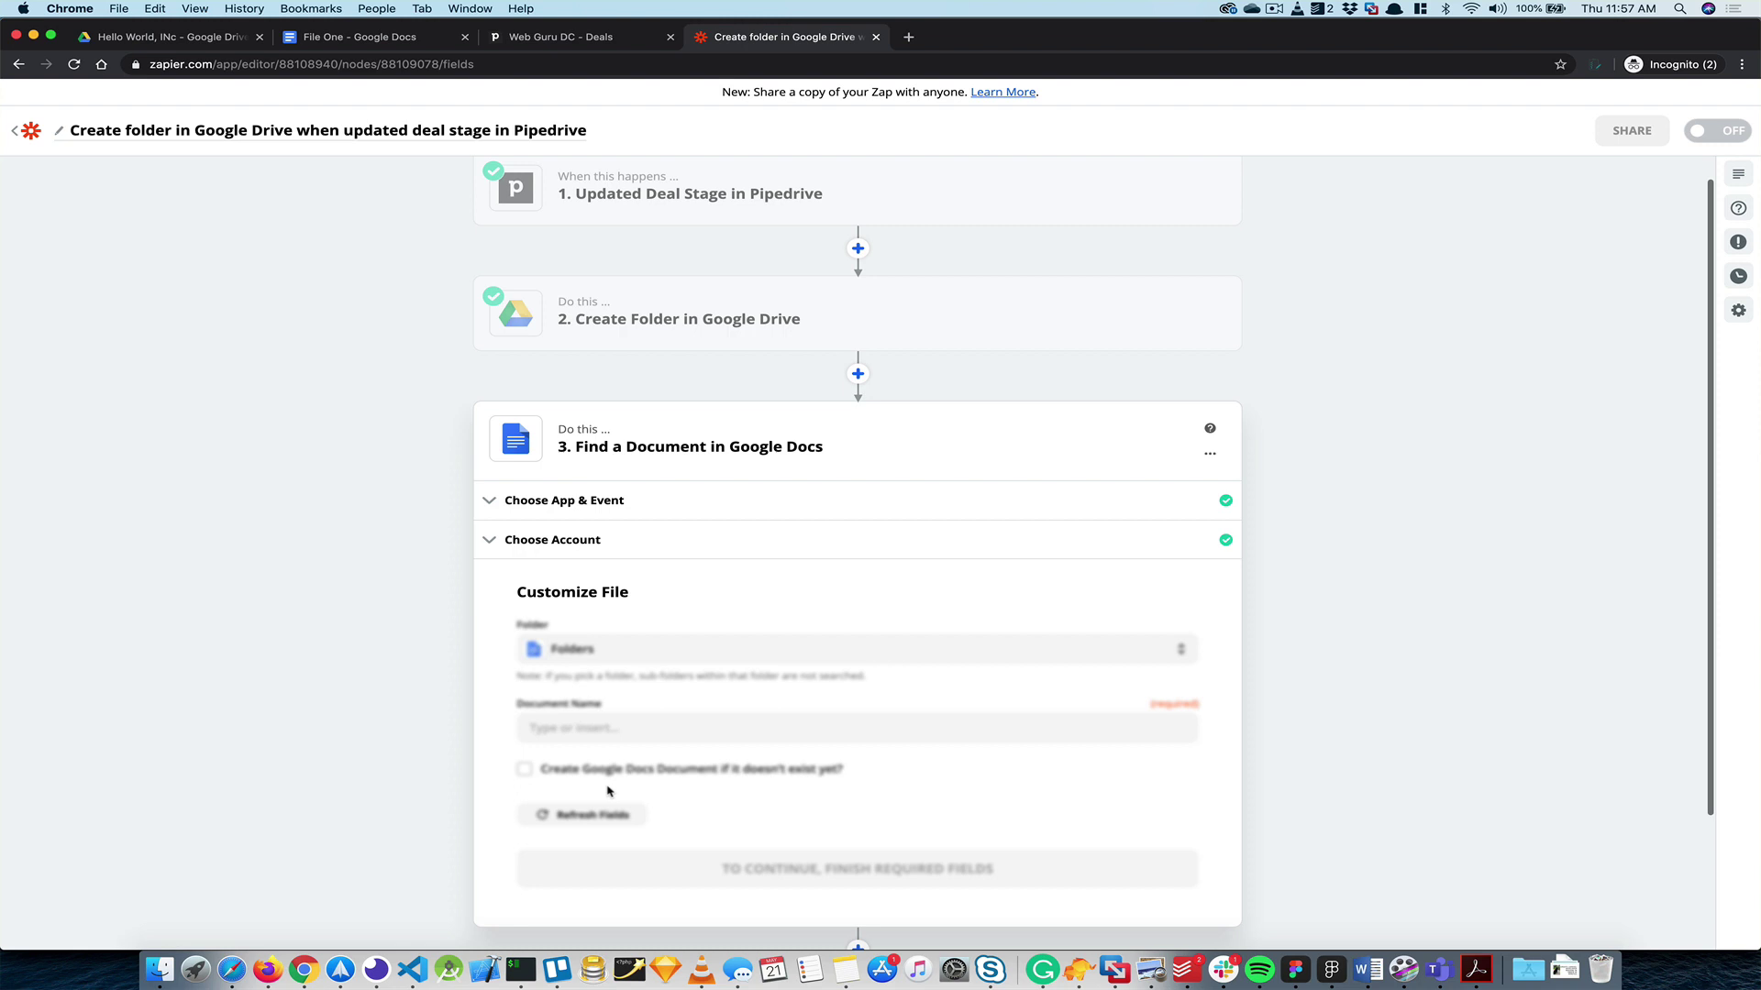
{"action": "left_click", "coordinate": [617, 727]}
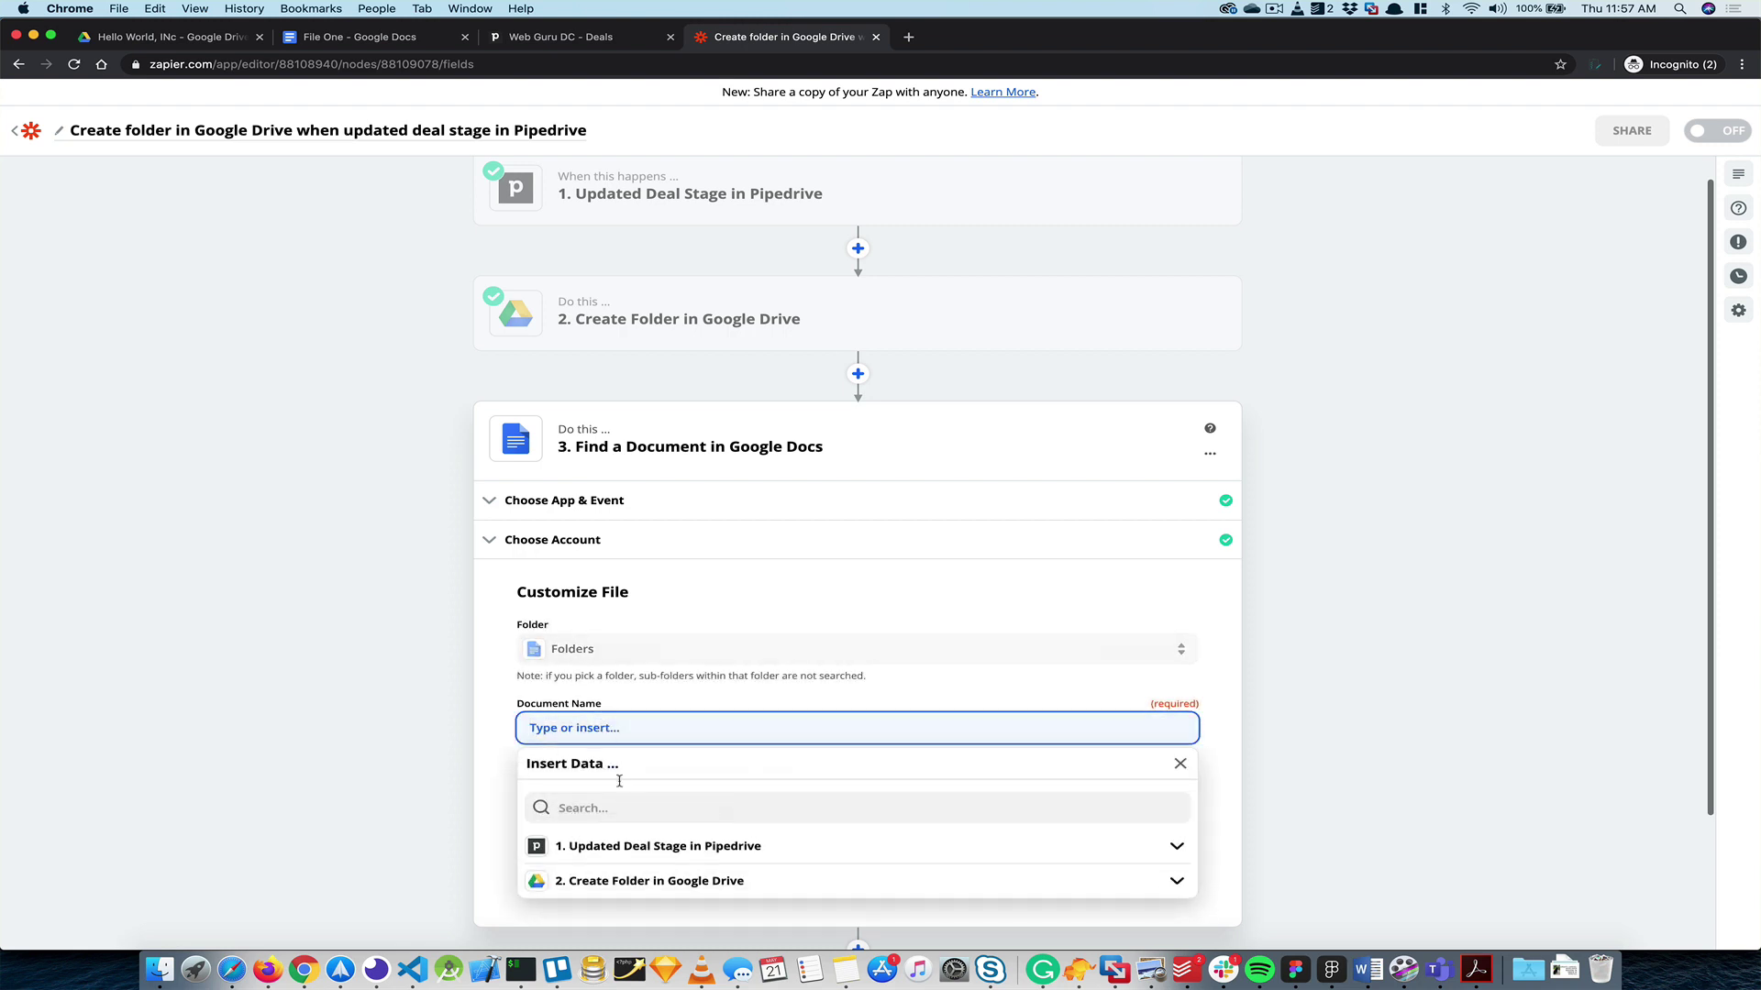
{"action": "left_click", "coordinate": [642, 653]}
{"action": "left_click", "coordinate": [648, 644]}
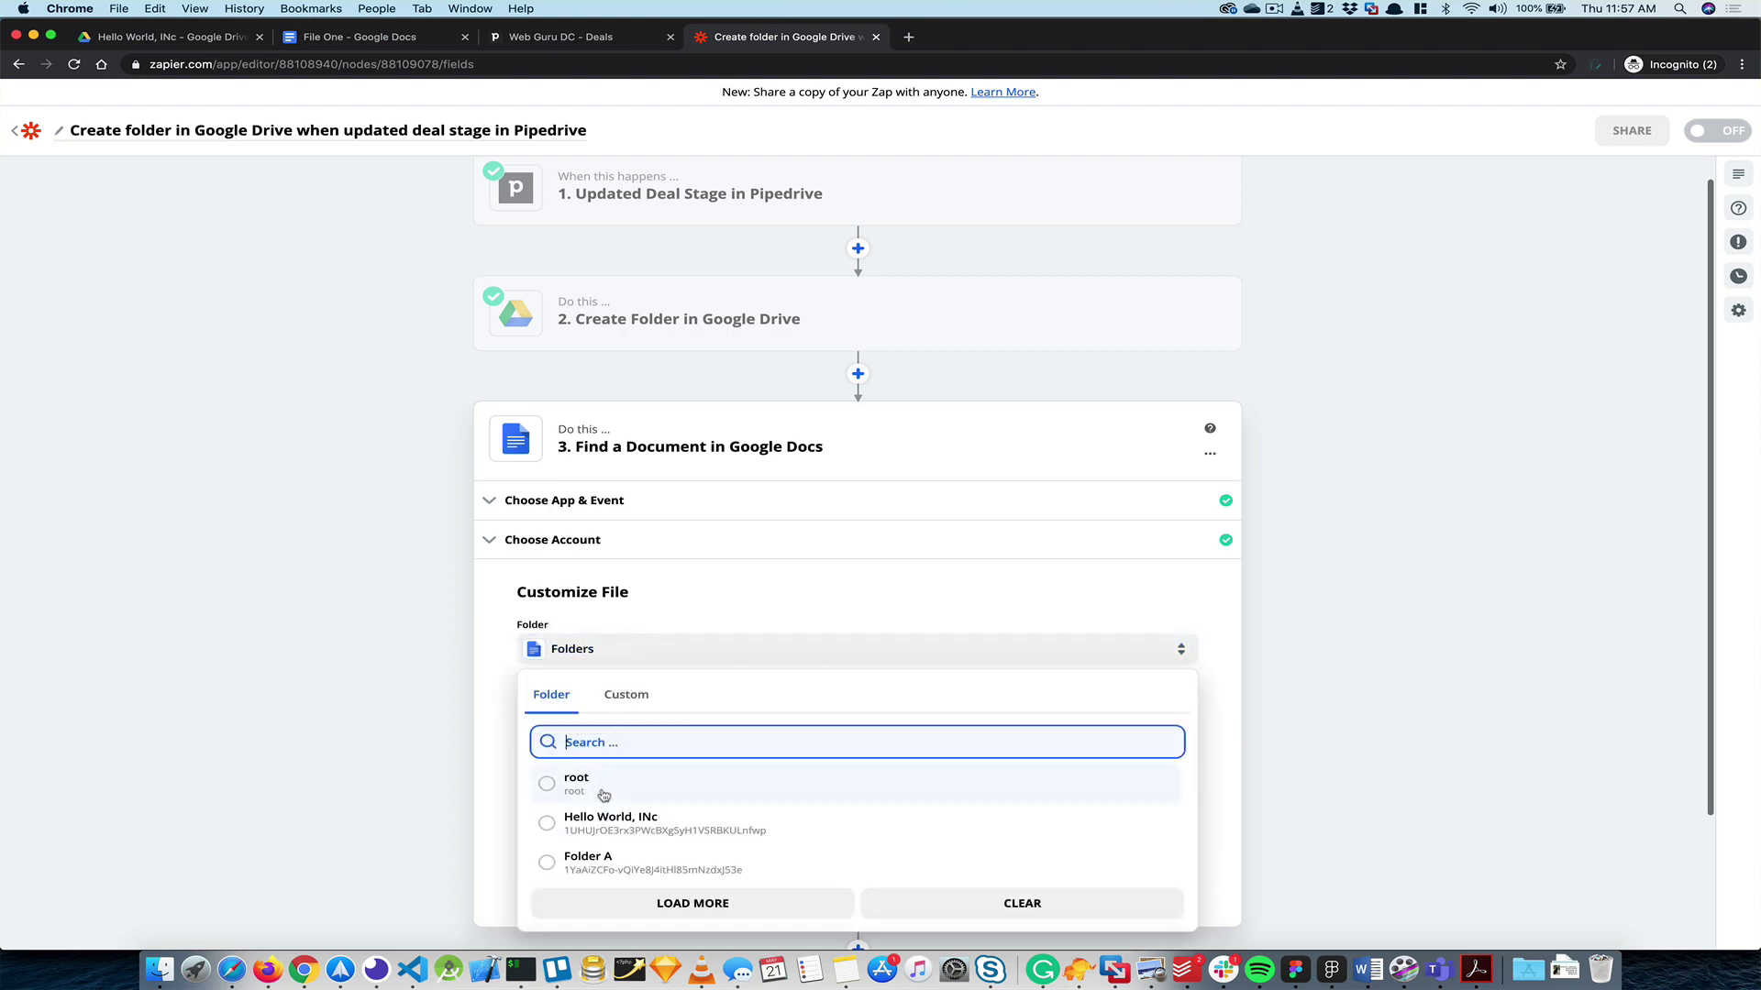
{"action": "left_click", "coordinate": [595, 856]}
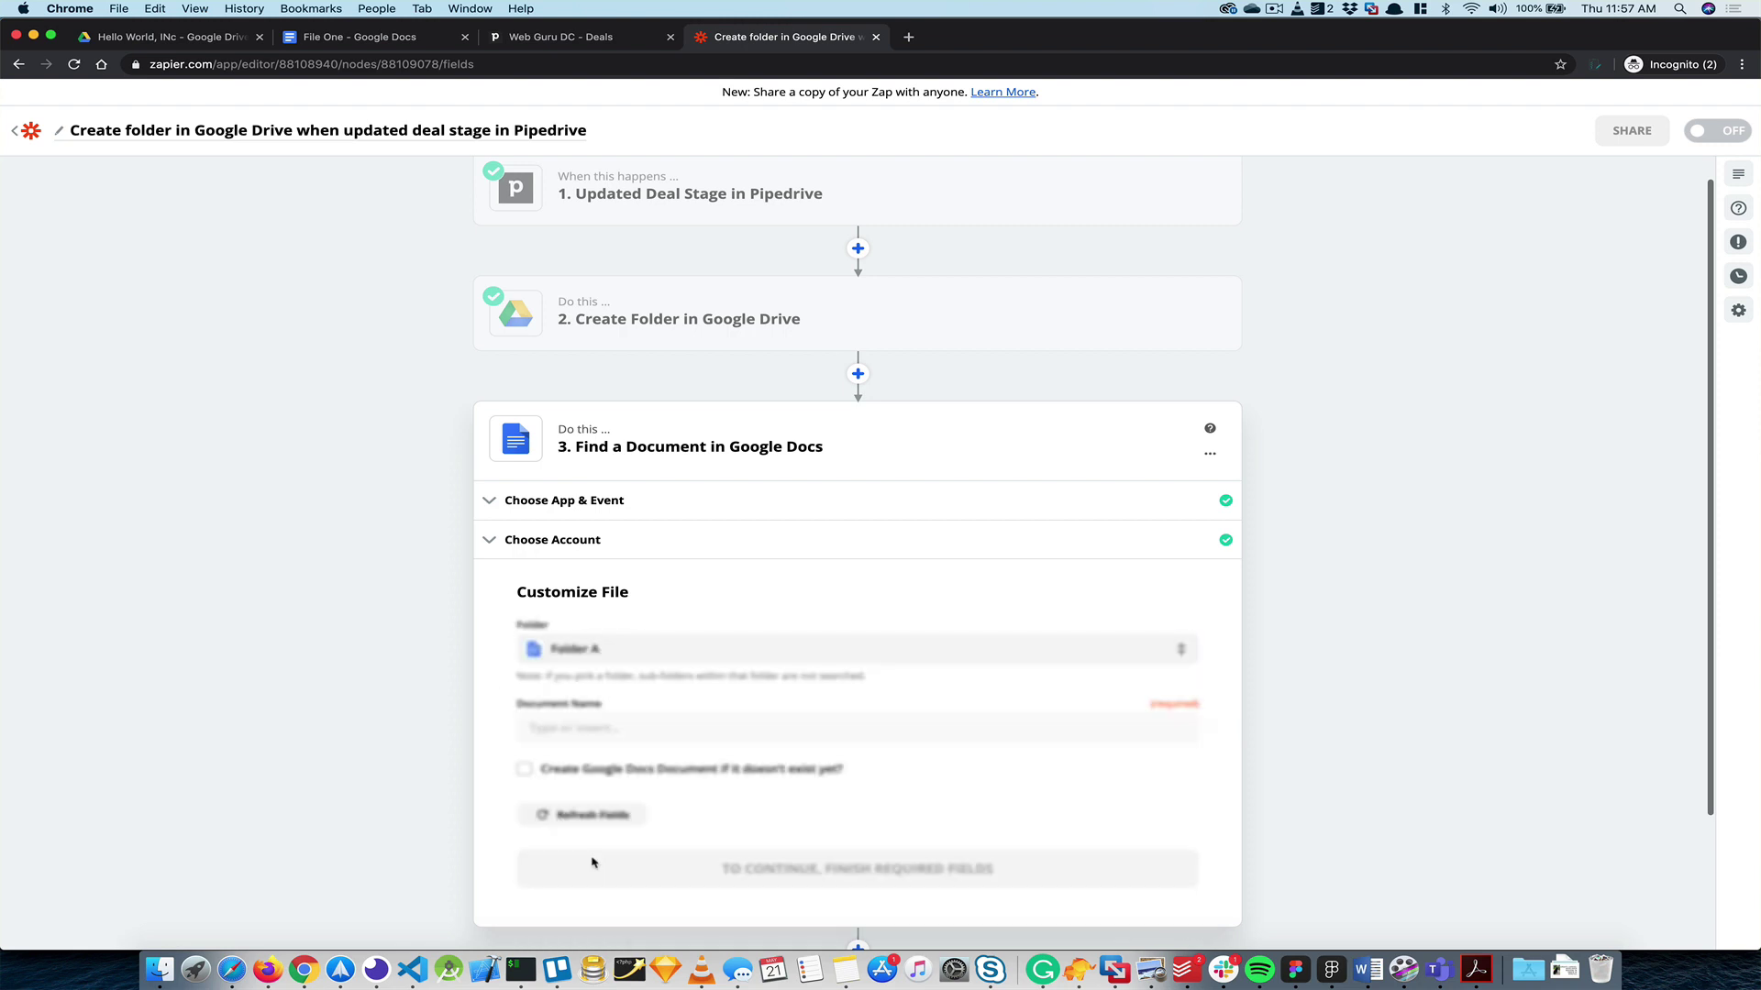
{"action": "left_click", "coordinate": [623, 728]}
{"action": "scroll", "coordinate": [629, 876], "scroll_direction": "down", "scroll_amount": 3}
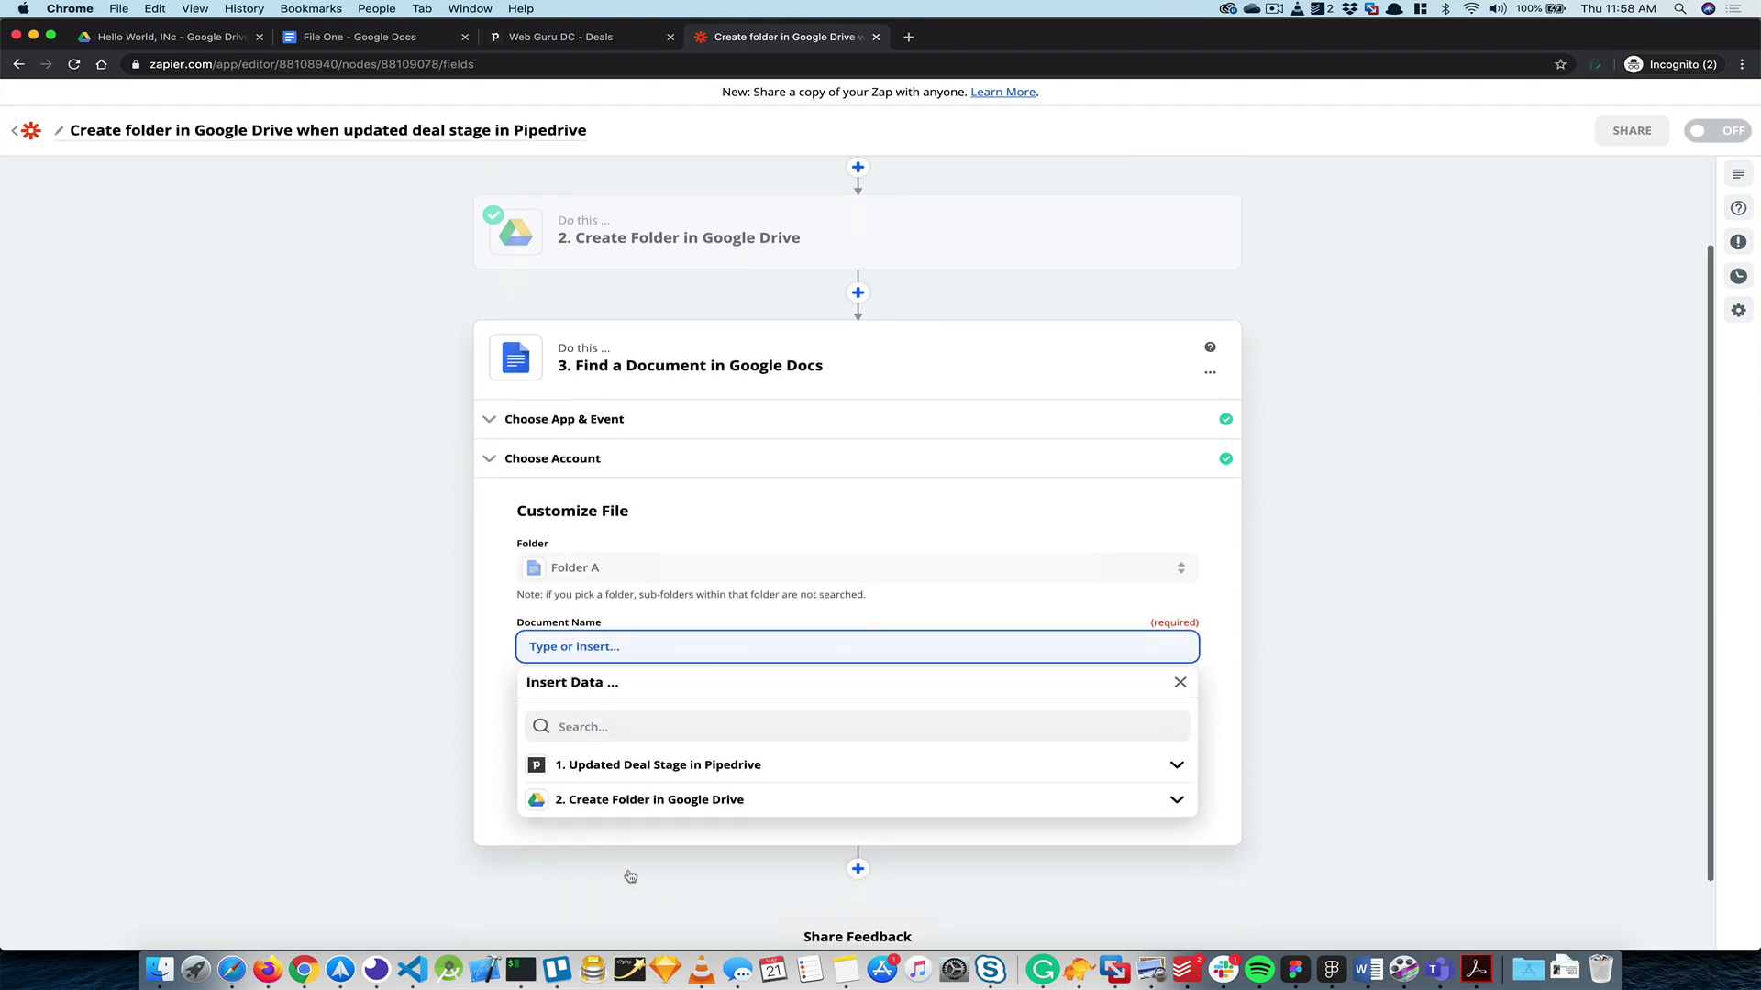
{"action": "left_click", "coordinate": [476, 609]}
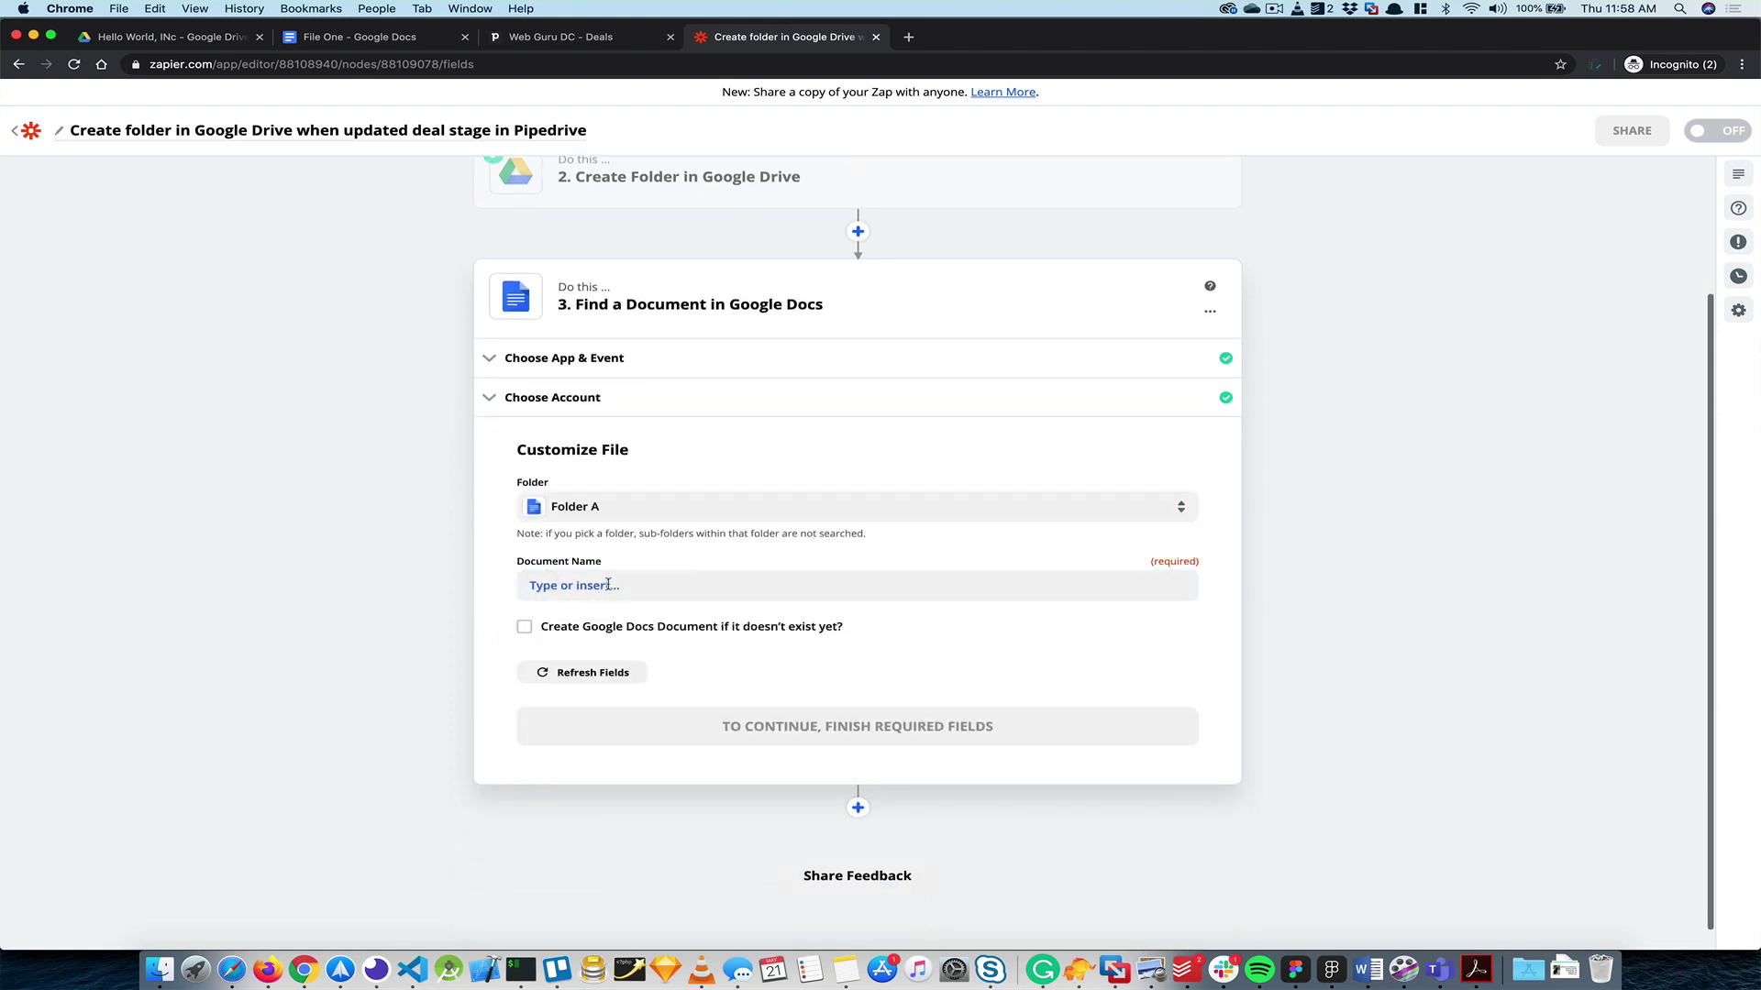
{"action": "left_click", "coordinate": [559, 585]}
- In Google Drive, open Folders > Folder A and copy File One's name from the Rename dialog, leaving it unchanged
{"action": "left_click", "coordinate": [300, 39]}
{"action": "left_click", "coordinate": [220, 39]}
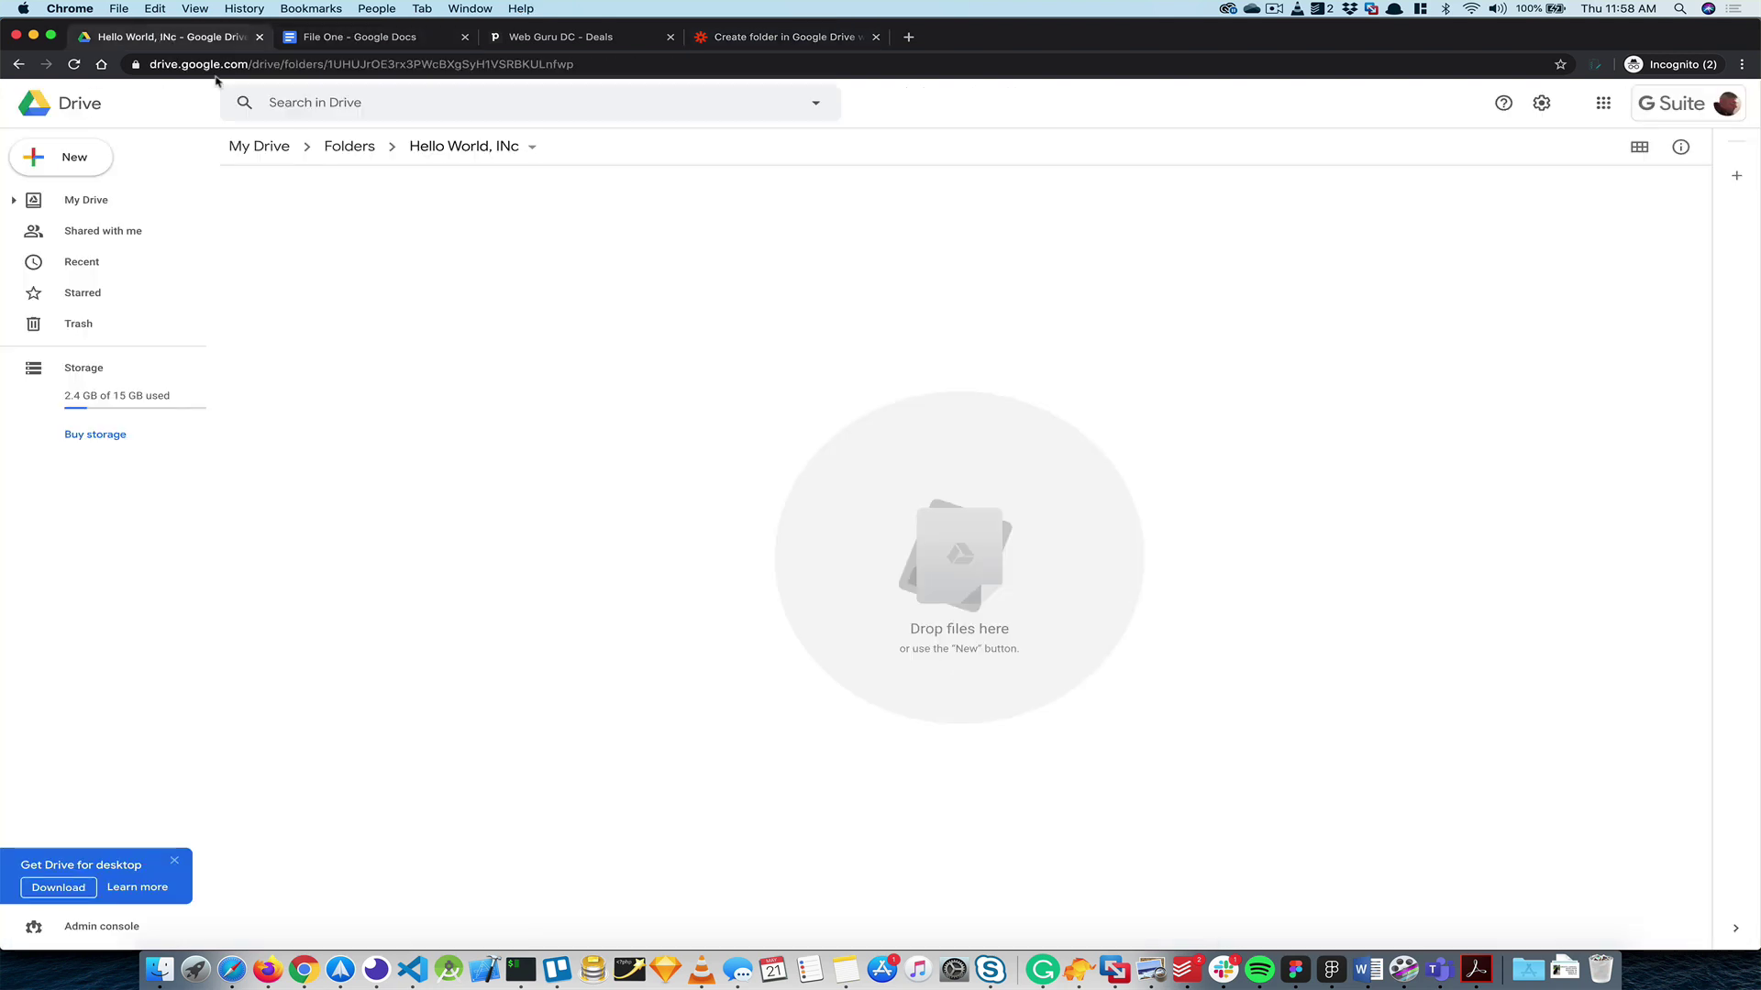
{"action": "left_click", "coordinate": [346, 146]}
{"action": "double_click", "coordinate": [316, 257]}
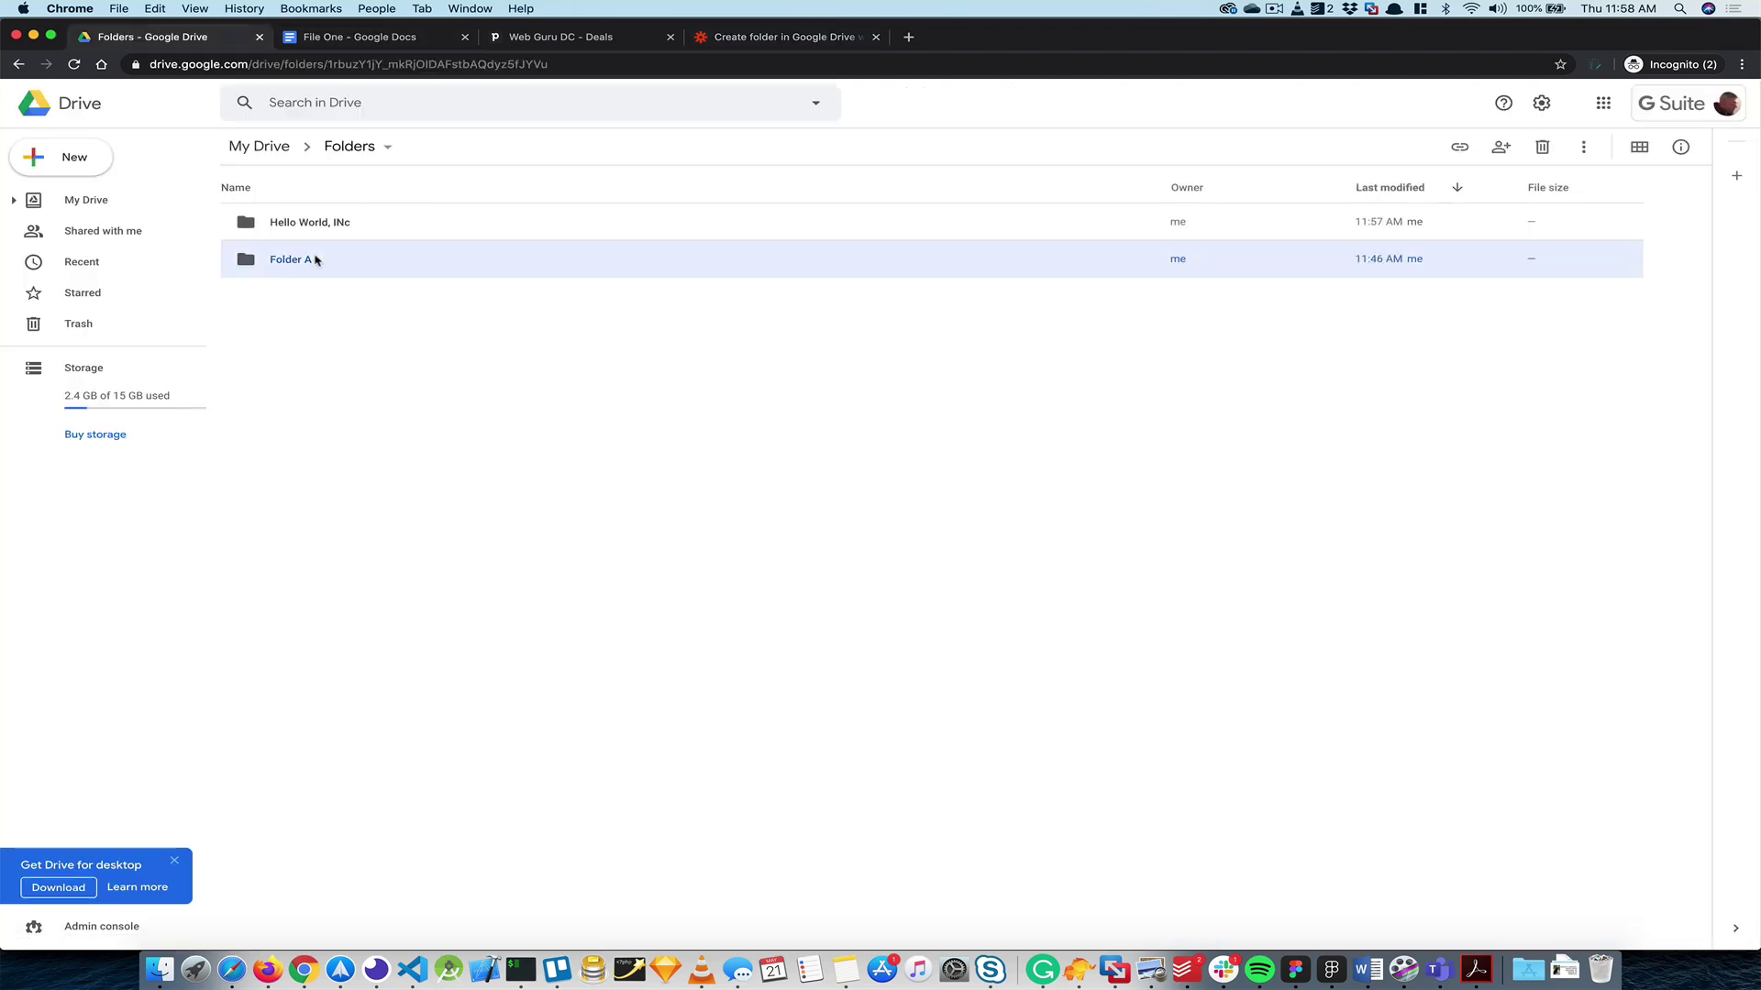
{"action": "right_click", "coordinate": [303, 224]}
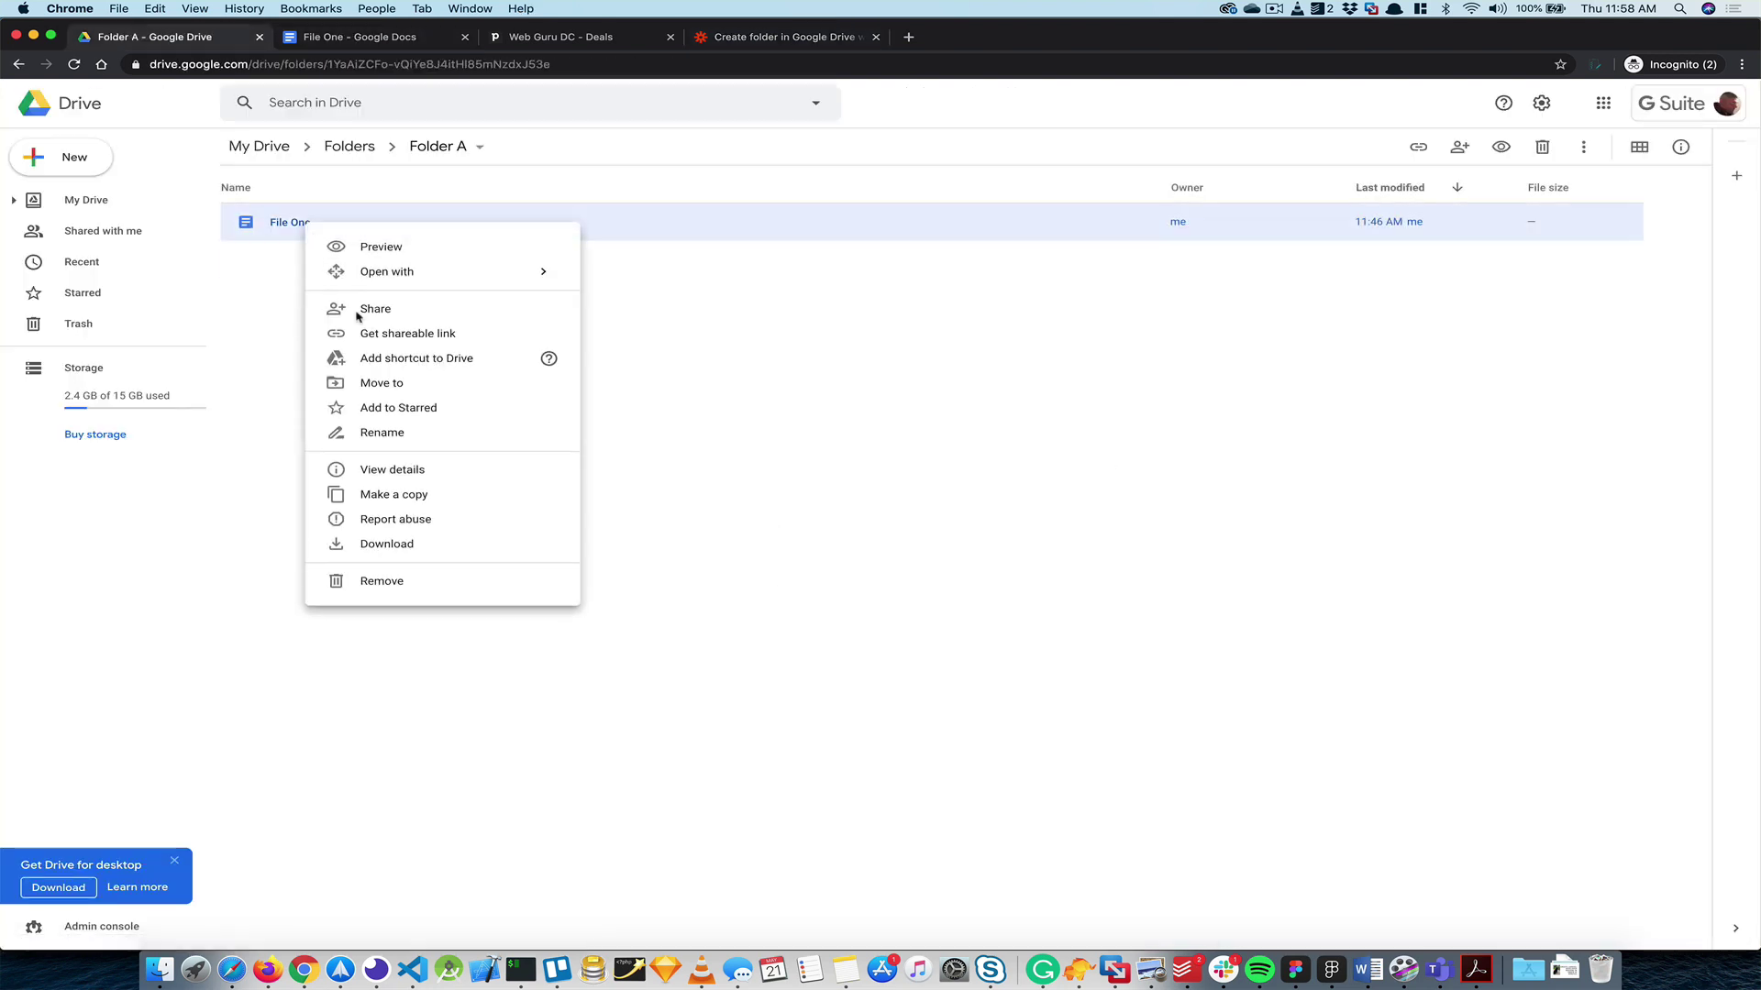
{"action": "left_click", "coordinate": [359, 438]}
{"action": "key", "text": "super+c"}
{"action": "left_click", "coordinate": [917, 553]}
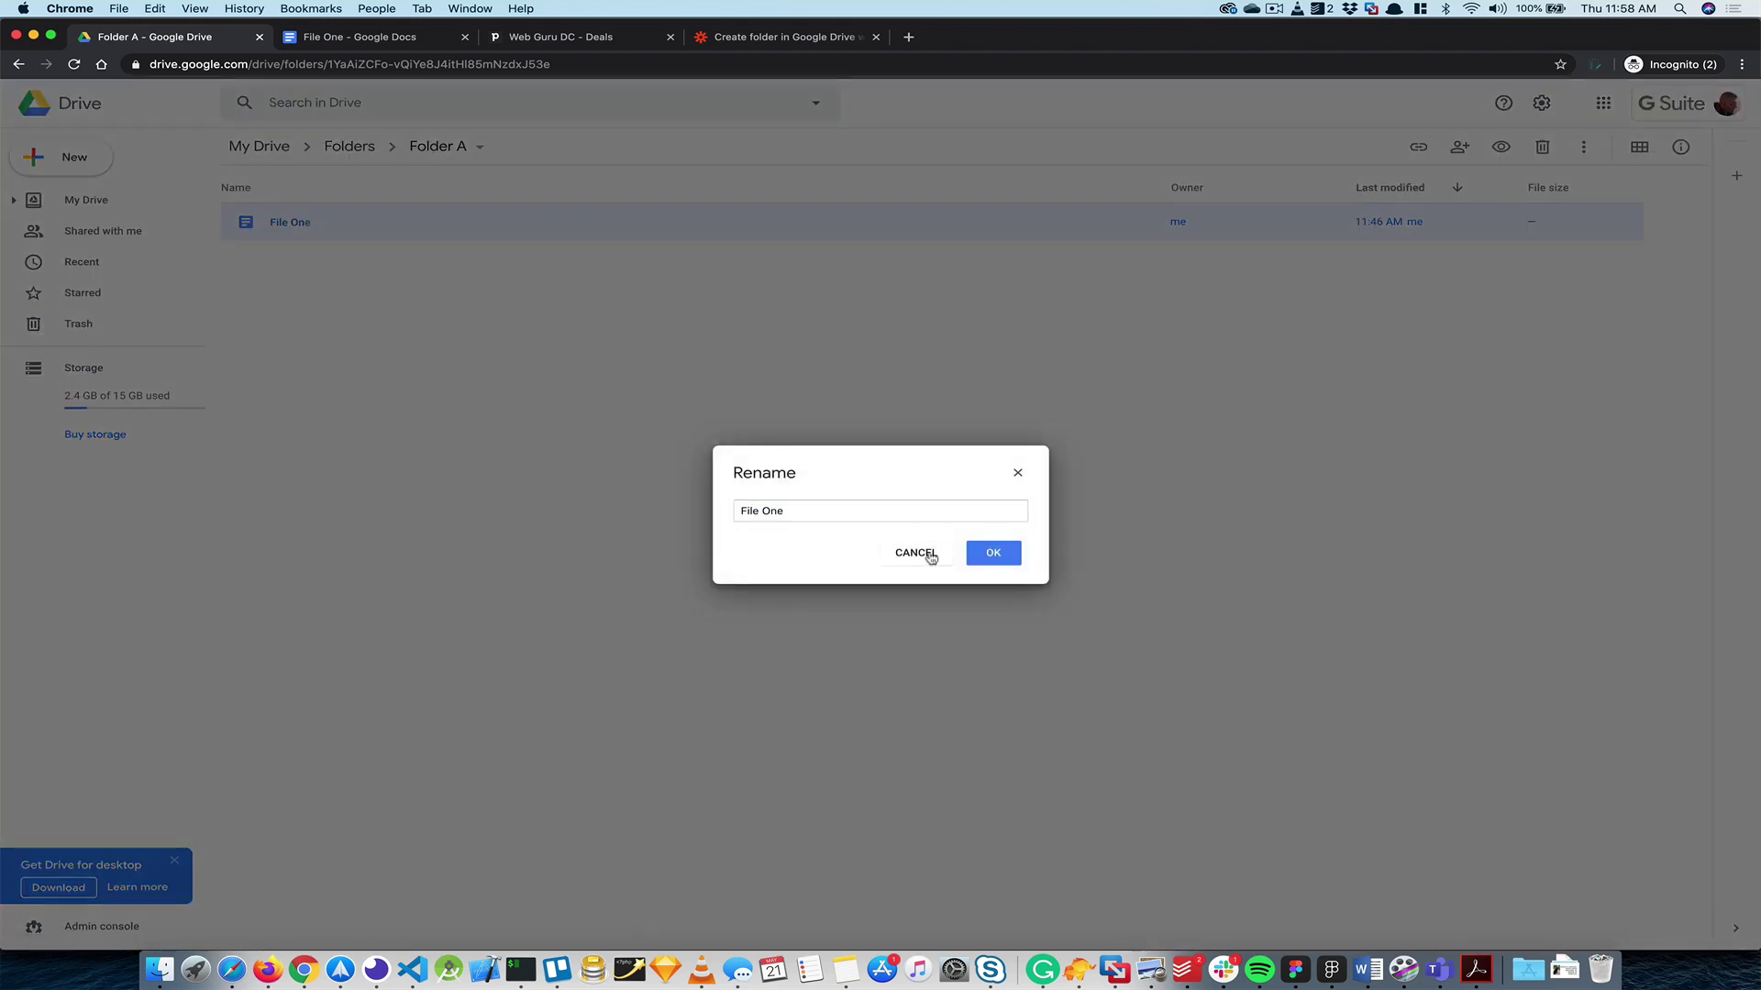
- Paste 'File One' as the Document Name, then continue and test the Find a Document step
{"action": "left_click", "coordinate": [789, 39]}
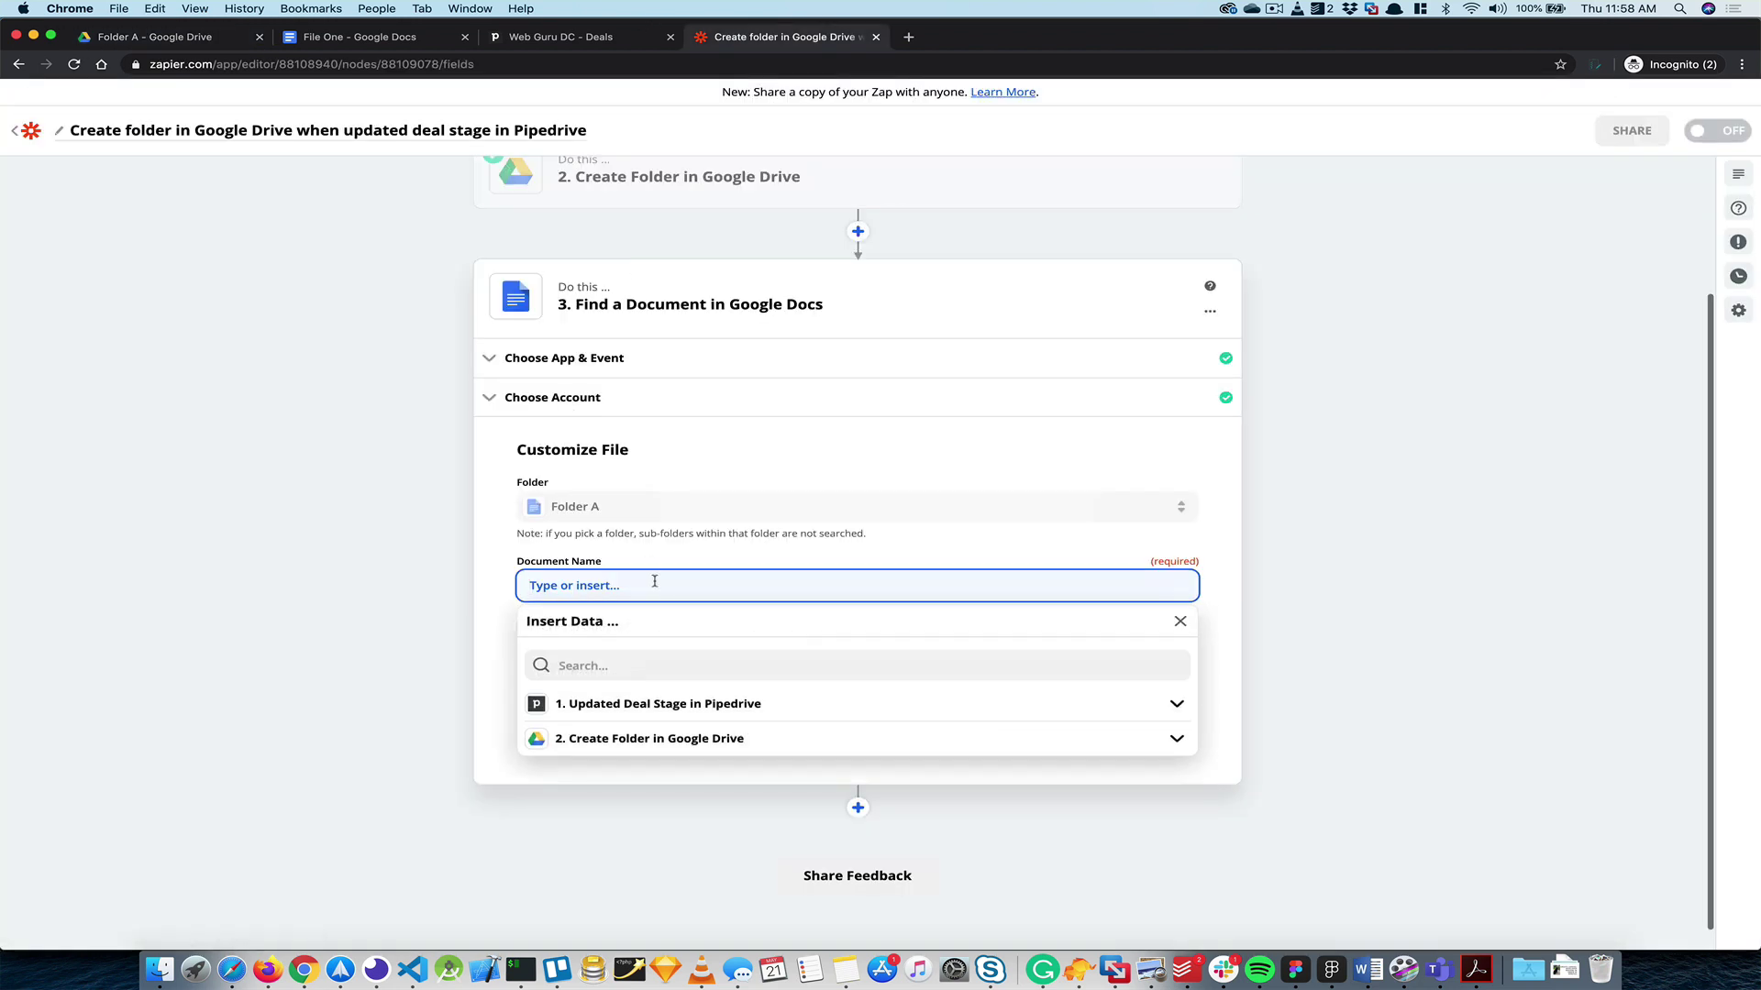
{"action": "key", "text": "super+v"}
{"action": "left_click", "coordinate": [955, 555]}
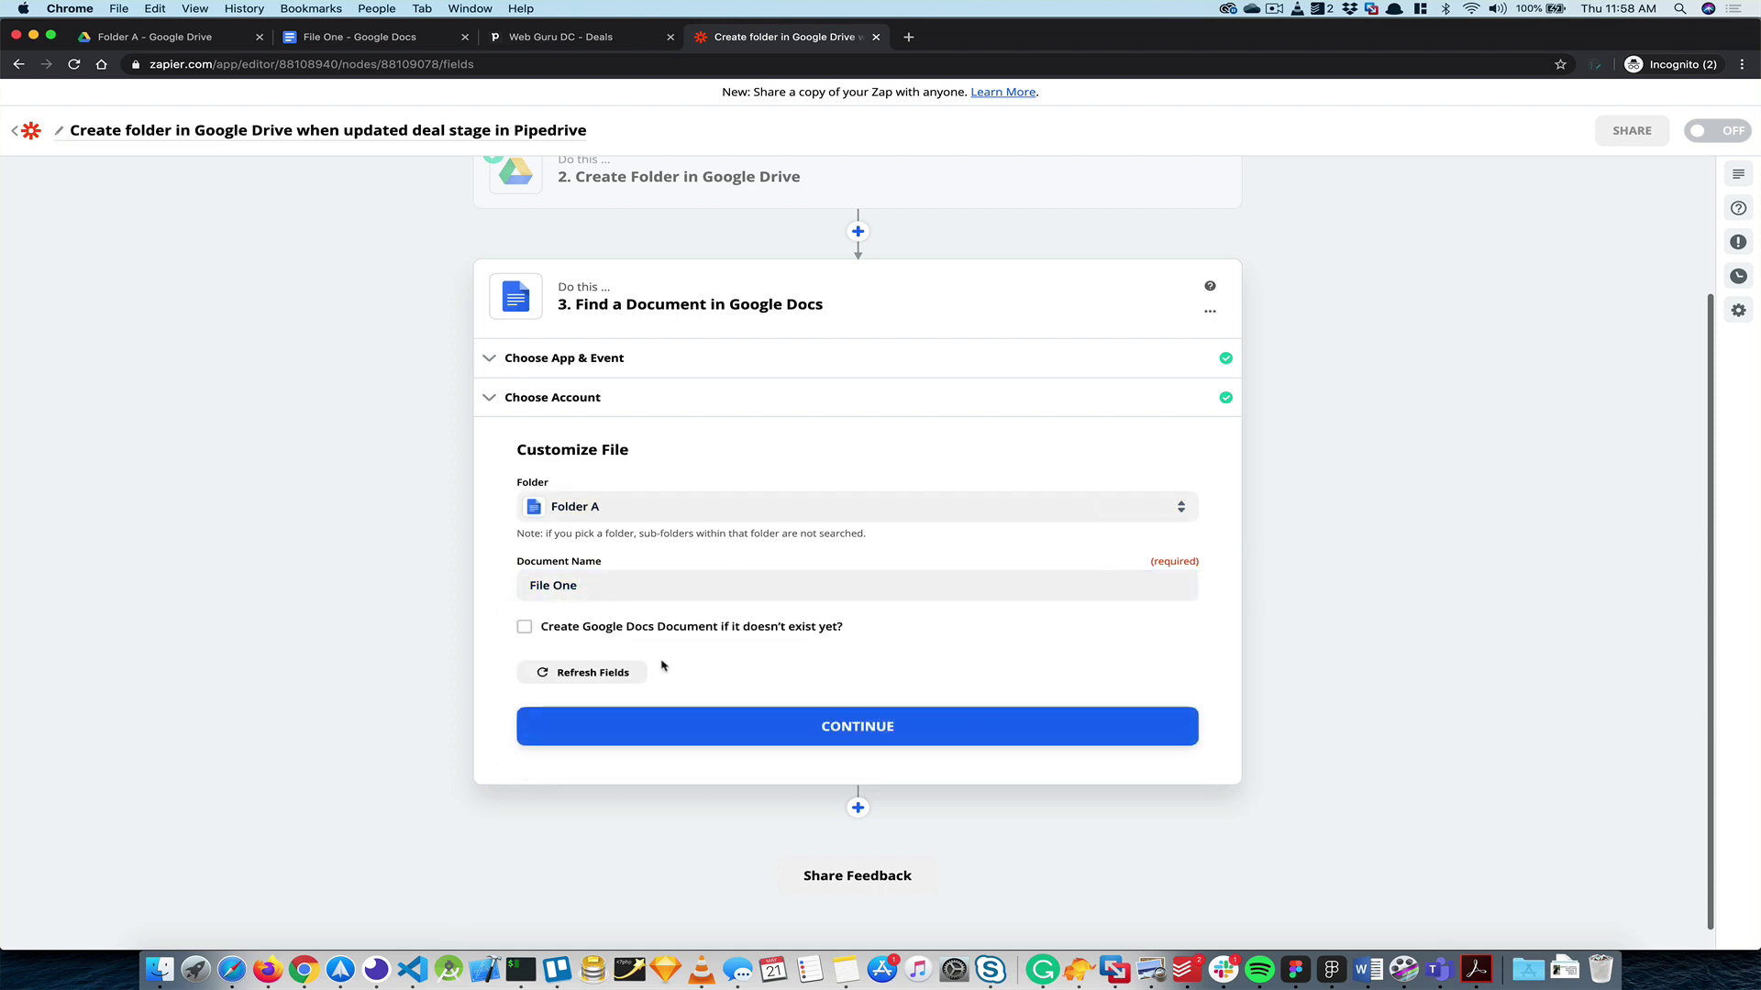
{"action": "left_click", "coordinate": [807, 733]}
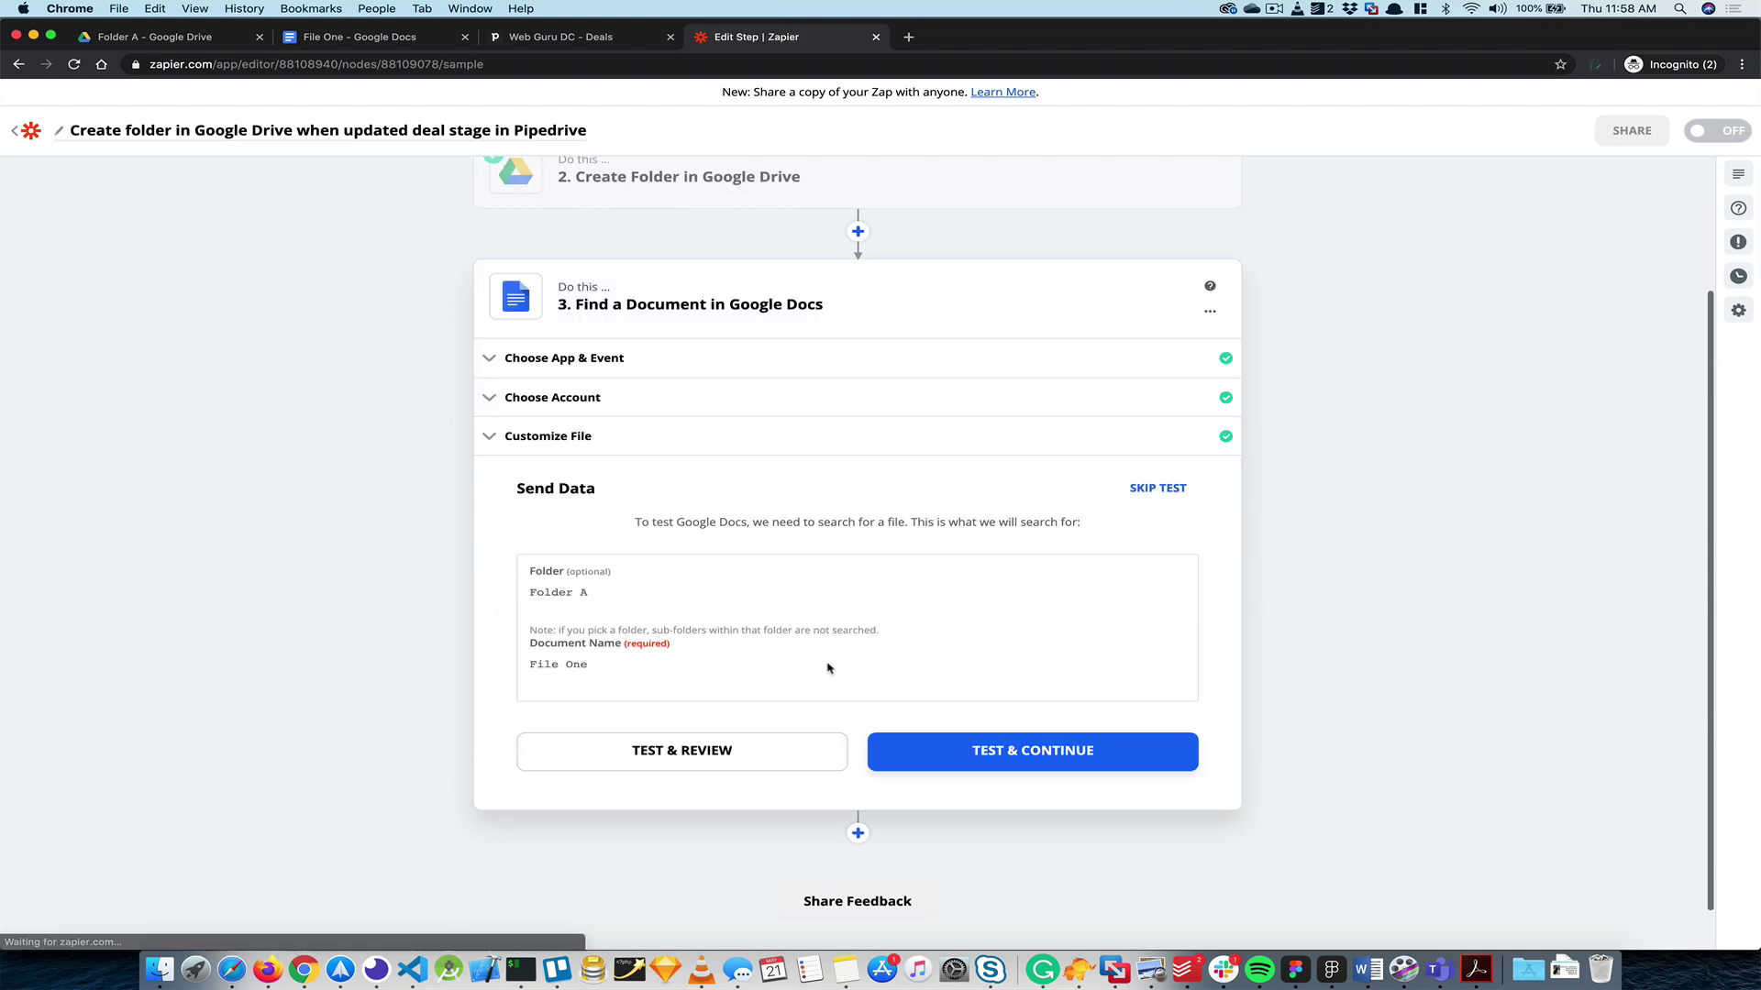
{"action": "left_click", "coordinate": [1009, 752]}
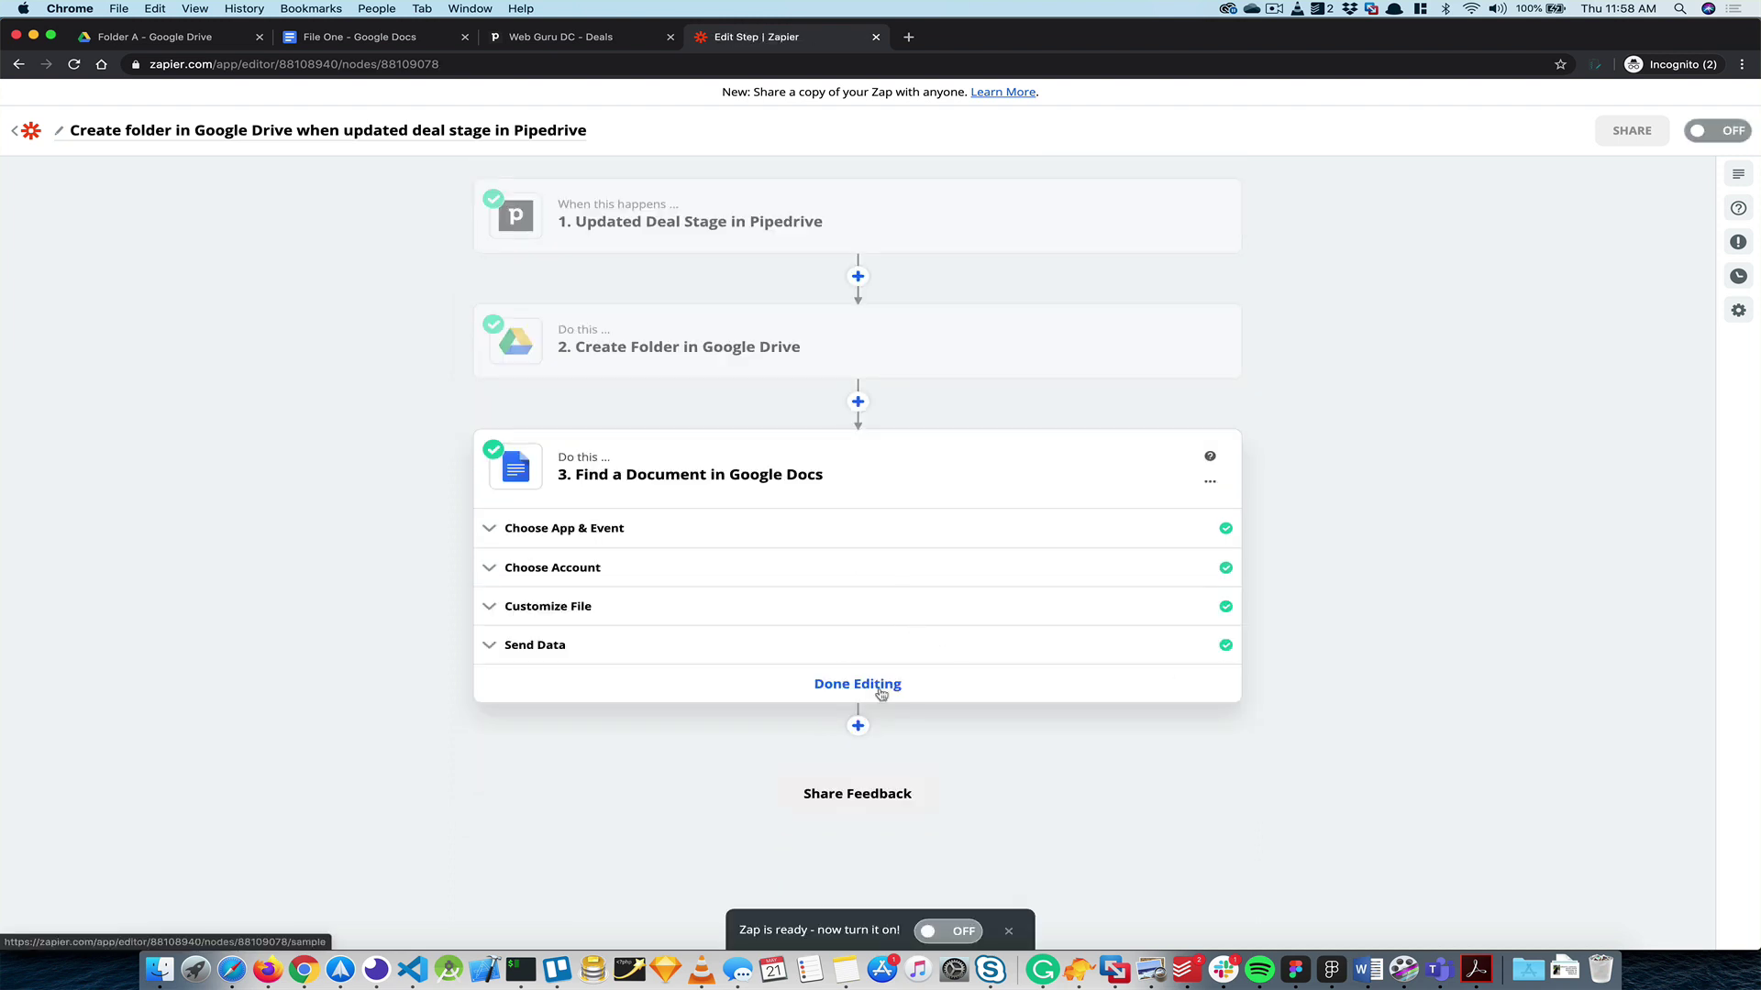
- Finish step 3 and add a Google Docs step with the Upload Document action event
{"action": "left_click", "coordinate": [872, 684]}
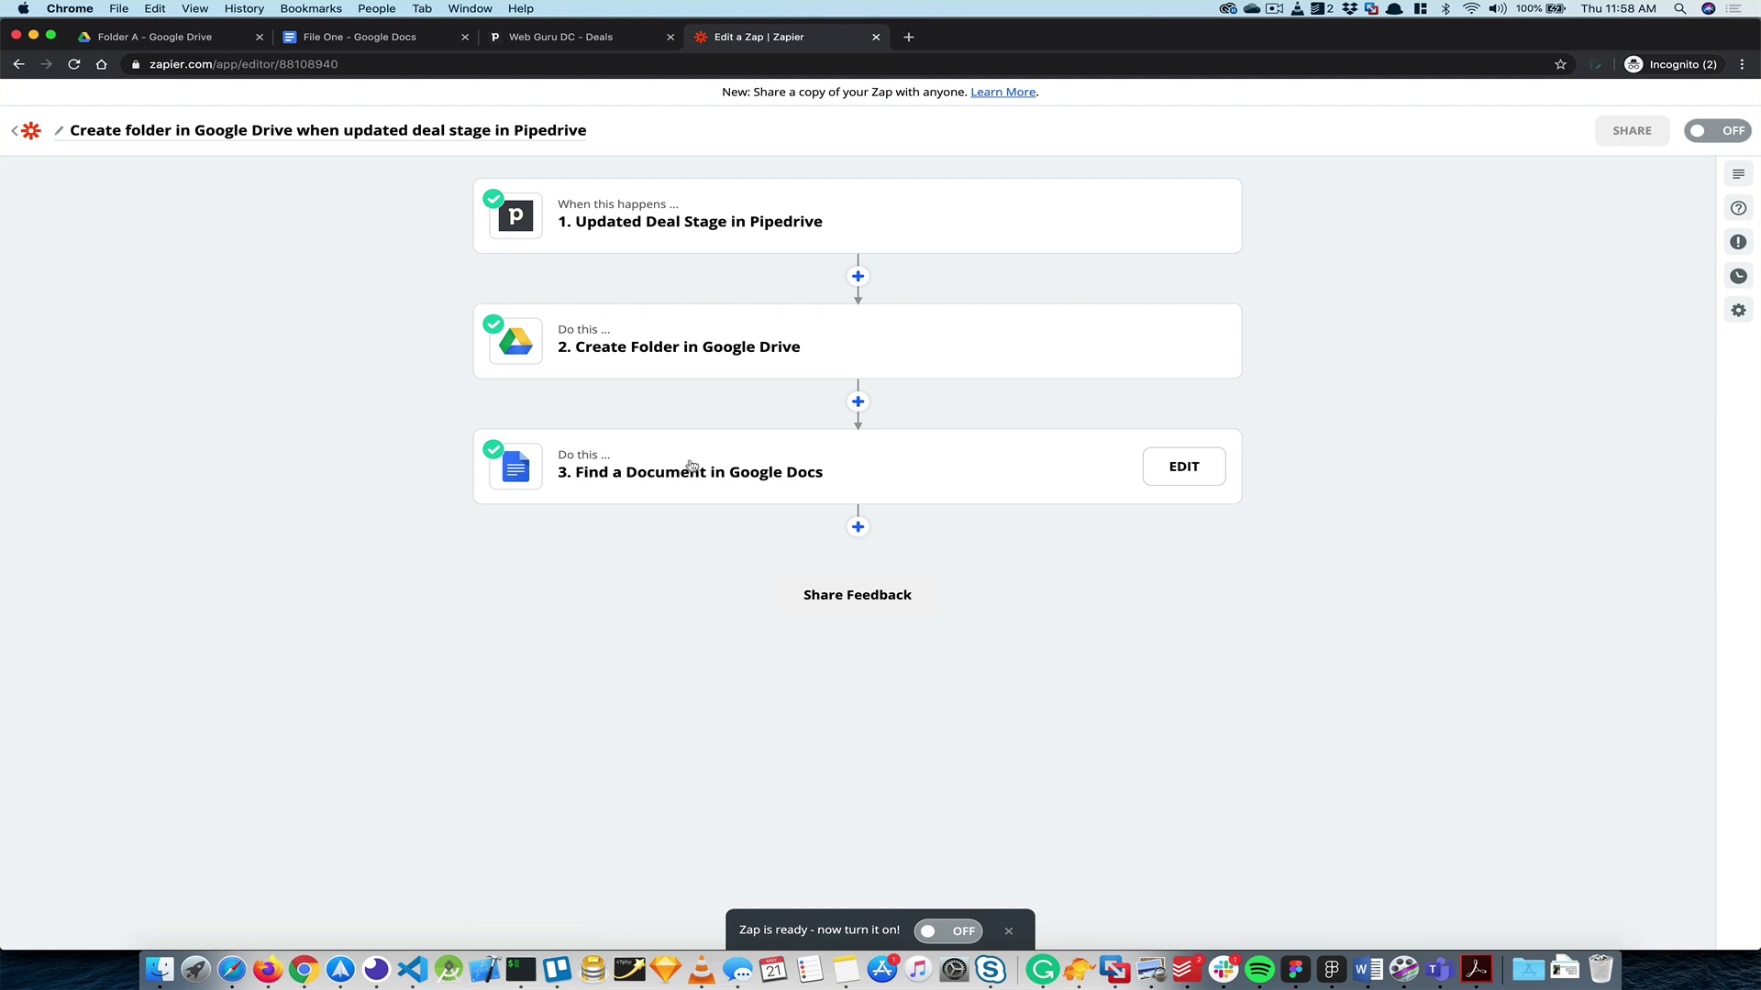
{"action": "left_click", "coordinate": [857, 528]}
{"action": "scroll", "coordinate": [694, 617], "scroll_direction": "down", "scroll_amount": 3}
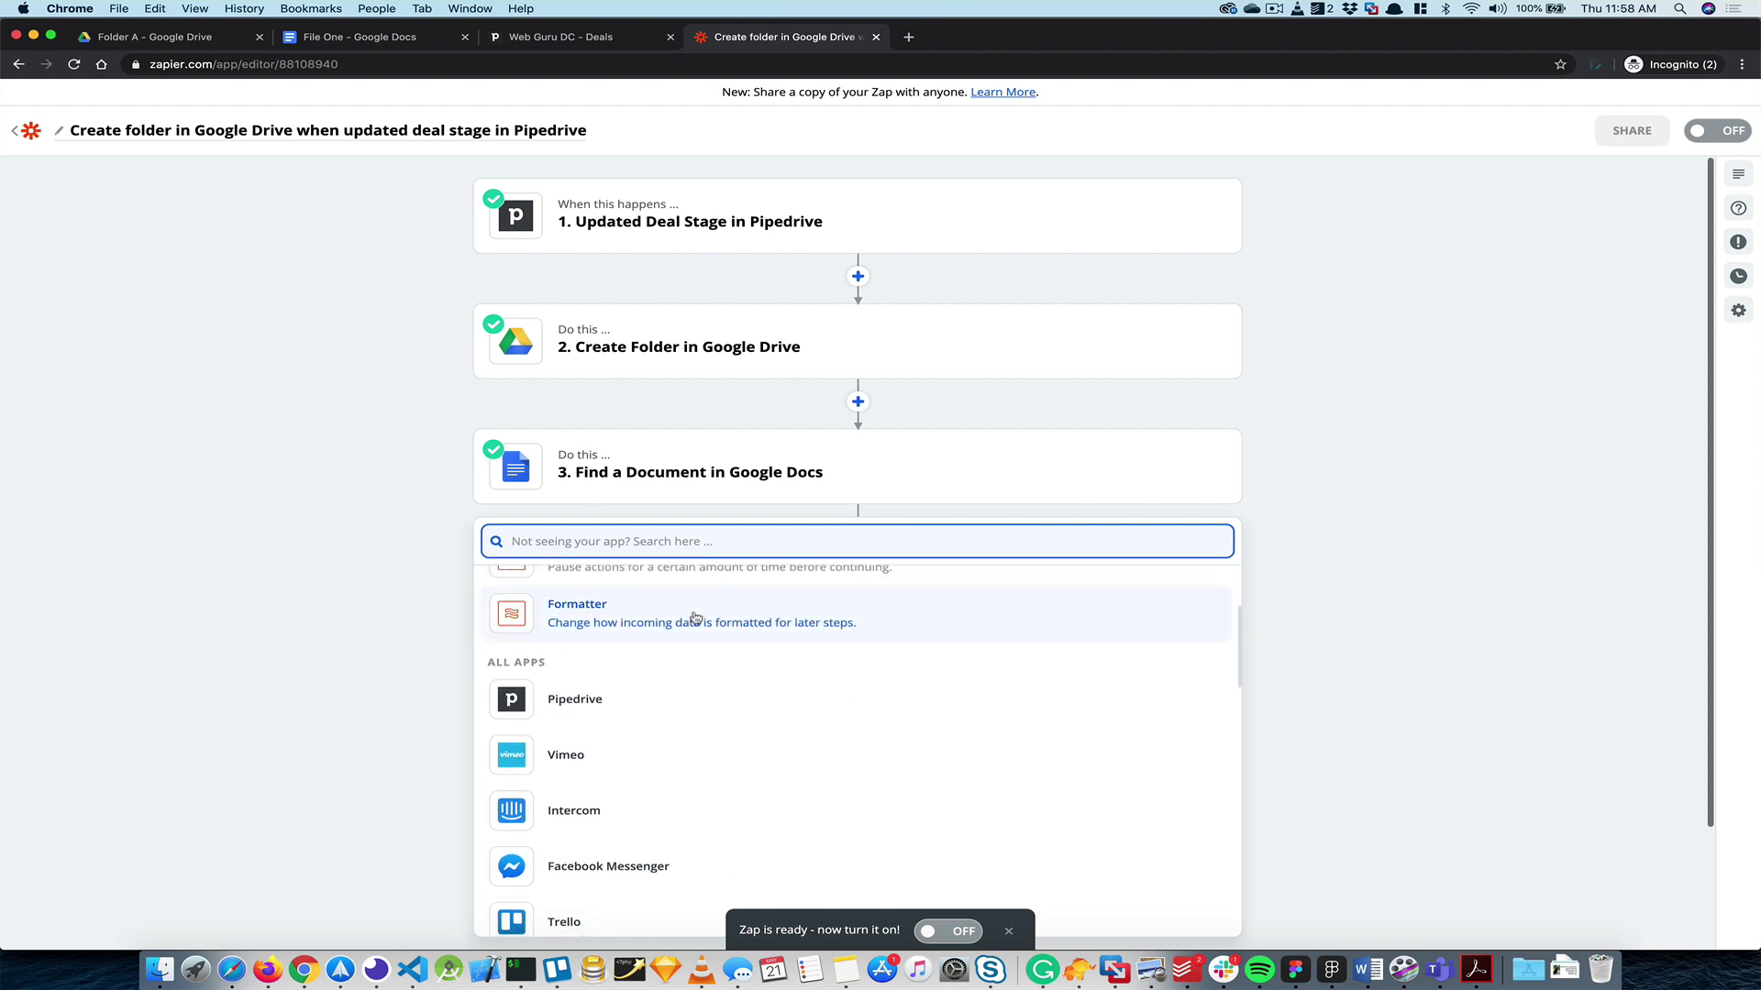
{"action": "scroll", "coordinate": [656, 734], "scroll_direction": "down", "scroll_amount": 5}
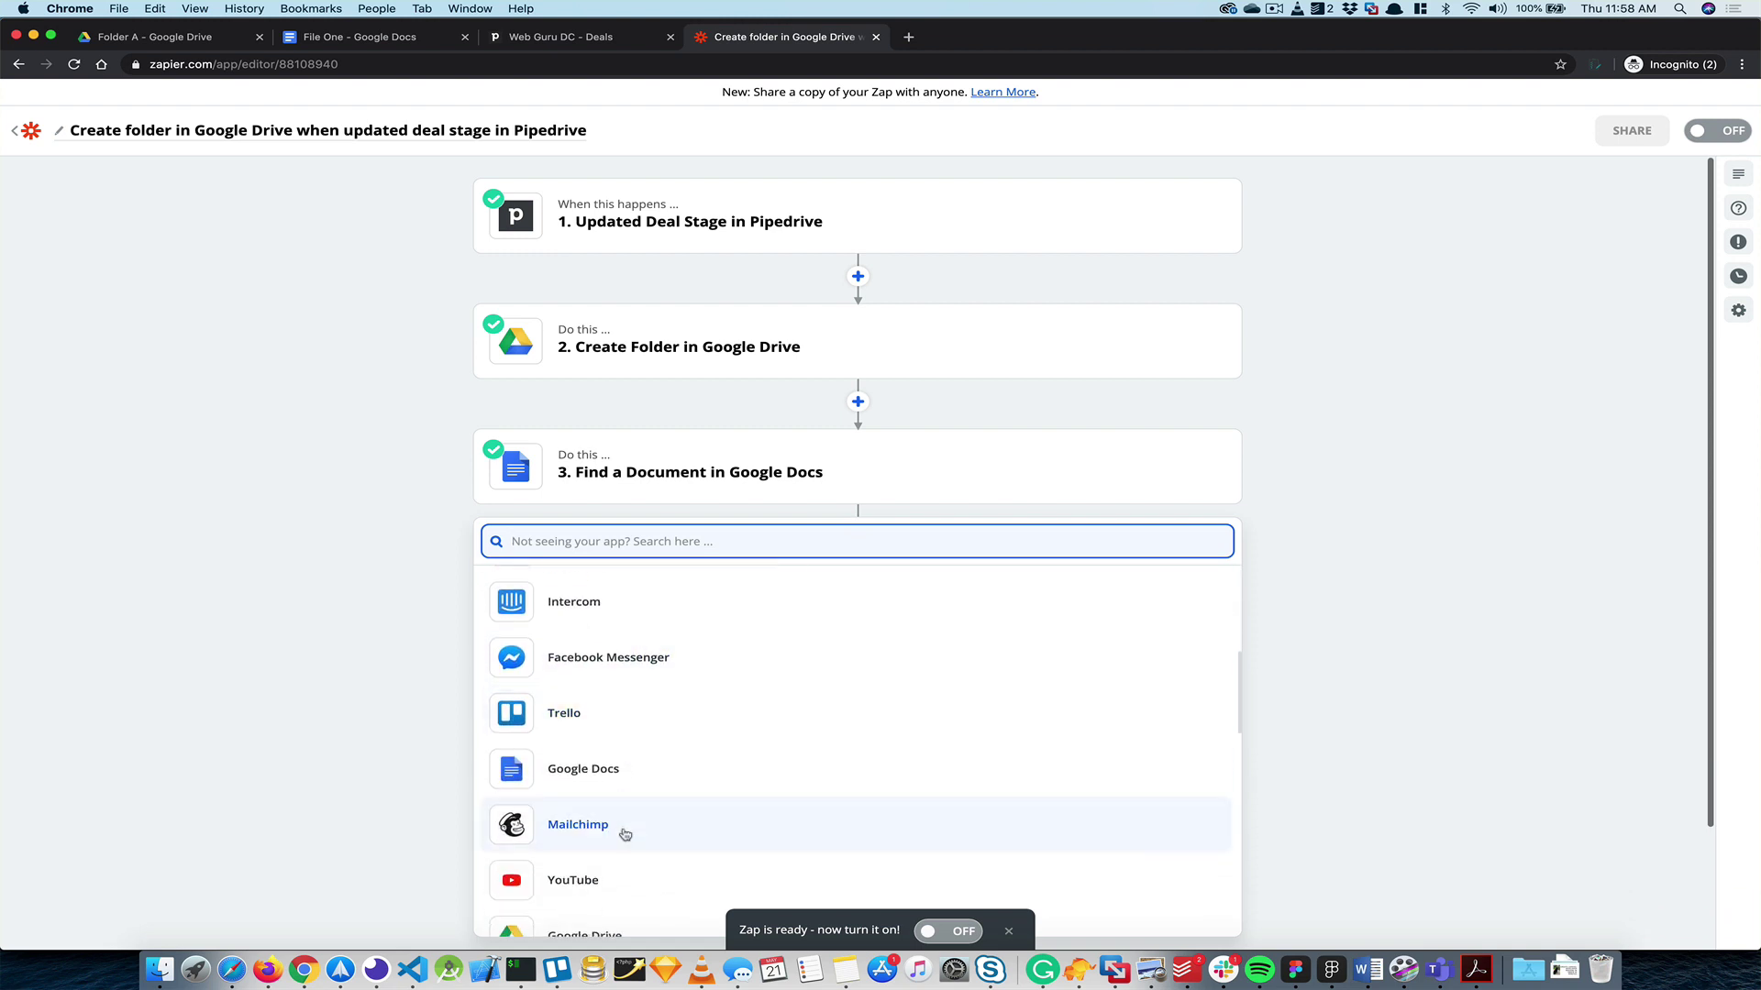
{"action": "type", "text": "doc"}
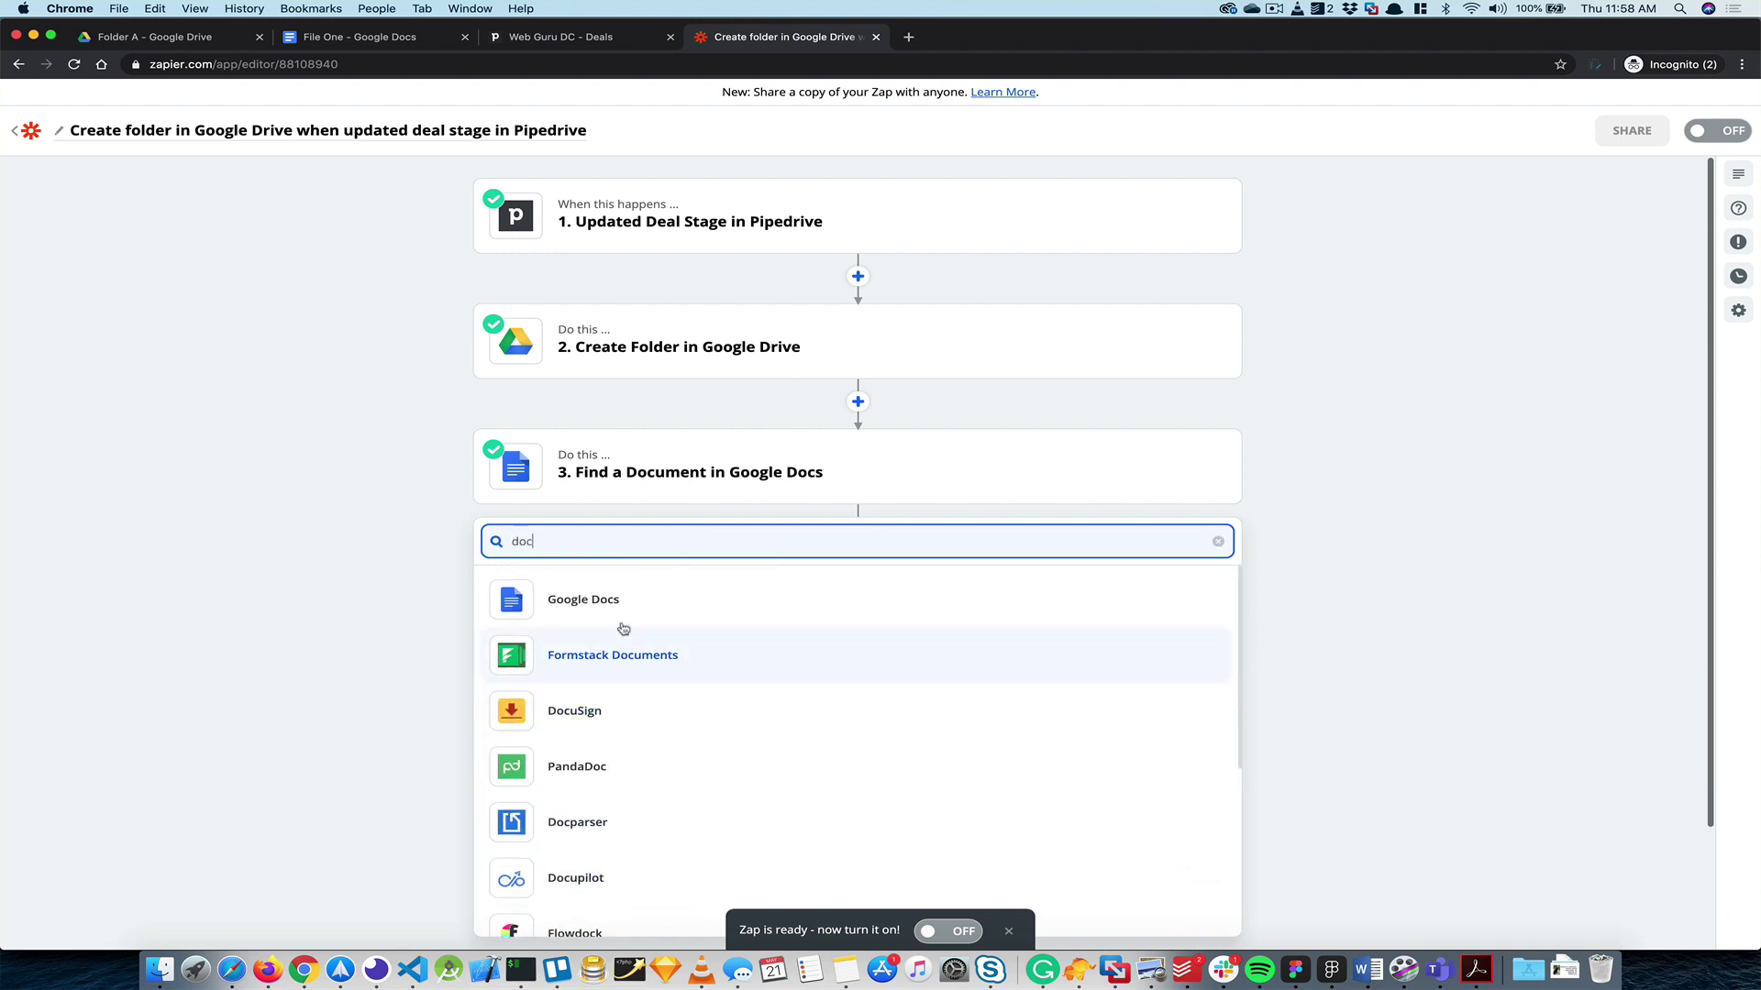
{"action": "left_click", "coordinate": [610, 599]}
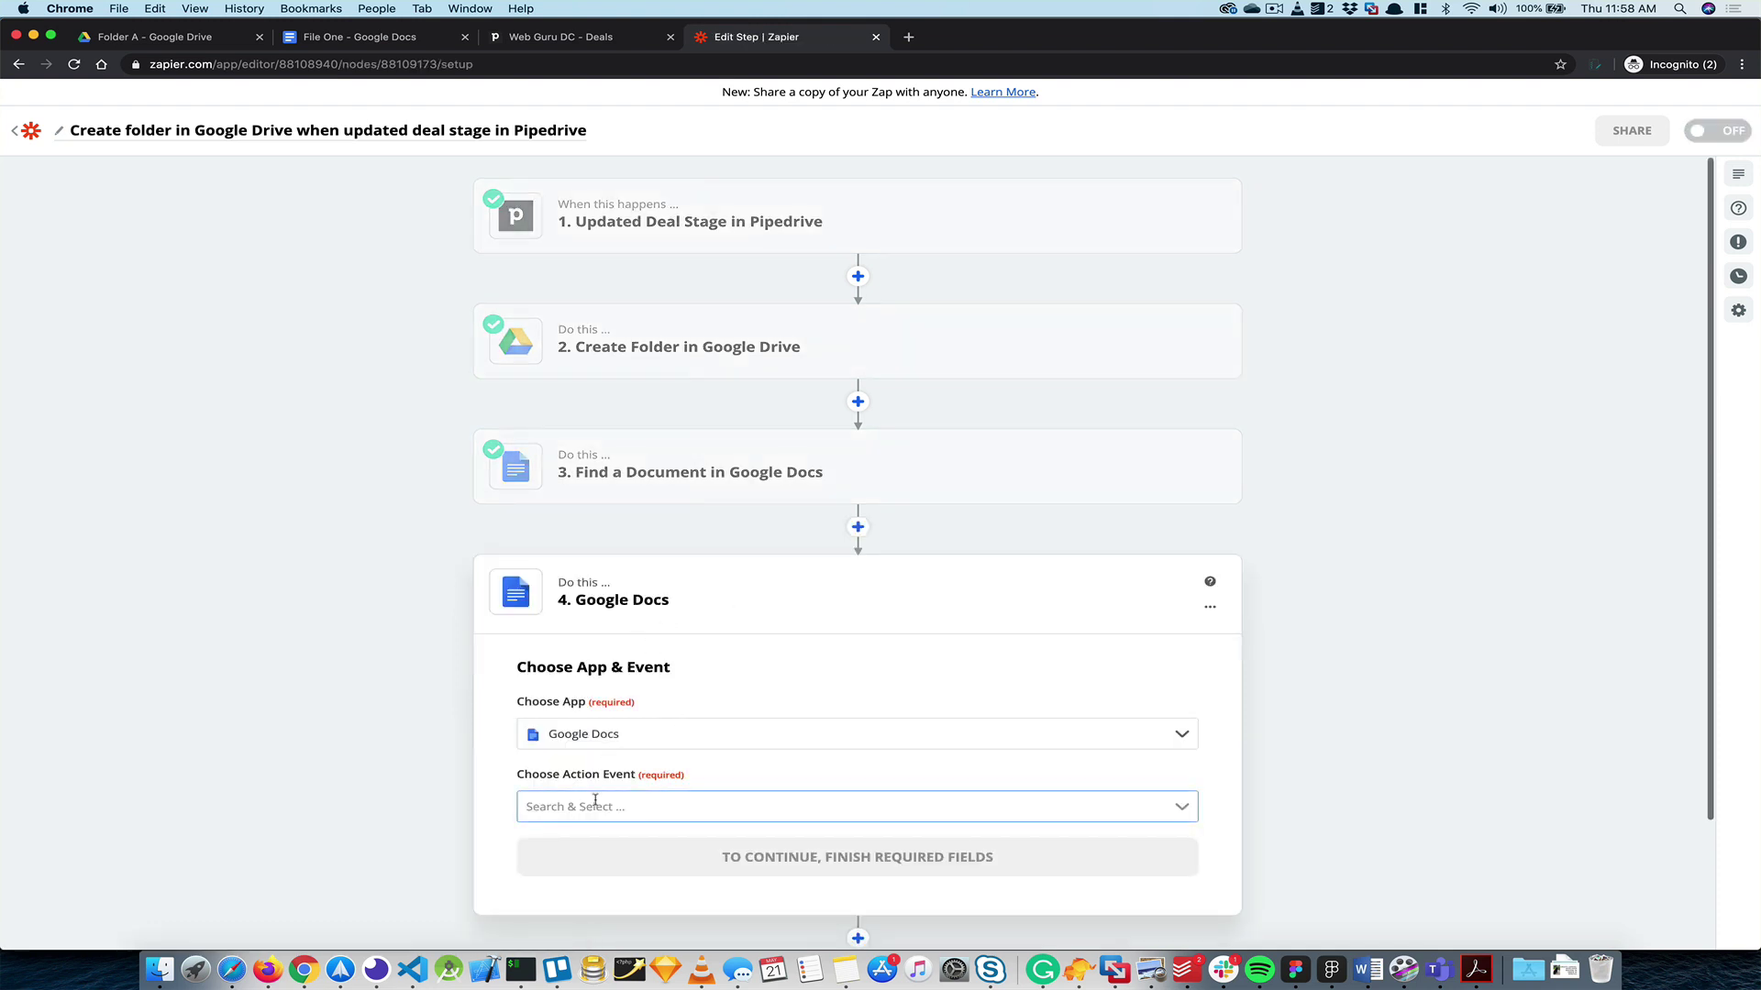
{"action": "left_click", "coordinate": [595, 800]}
{"action": "scroll", "coordinate": [609, 896], "scroll_direction": "down", "scroll_amount": 2}
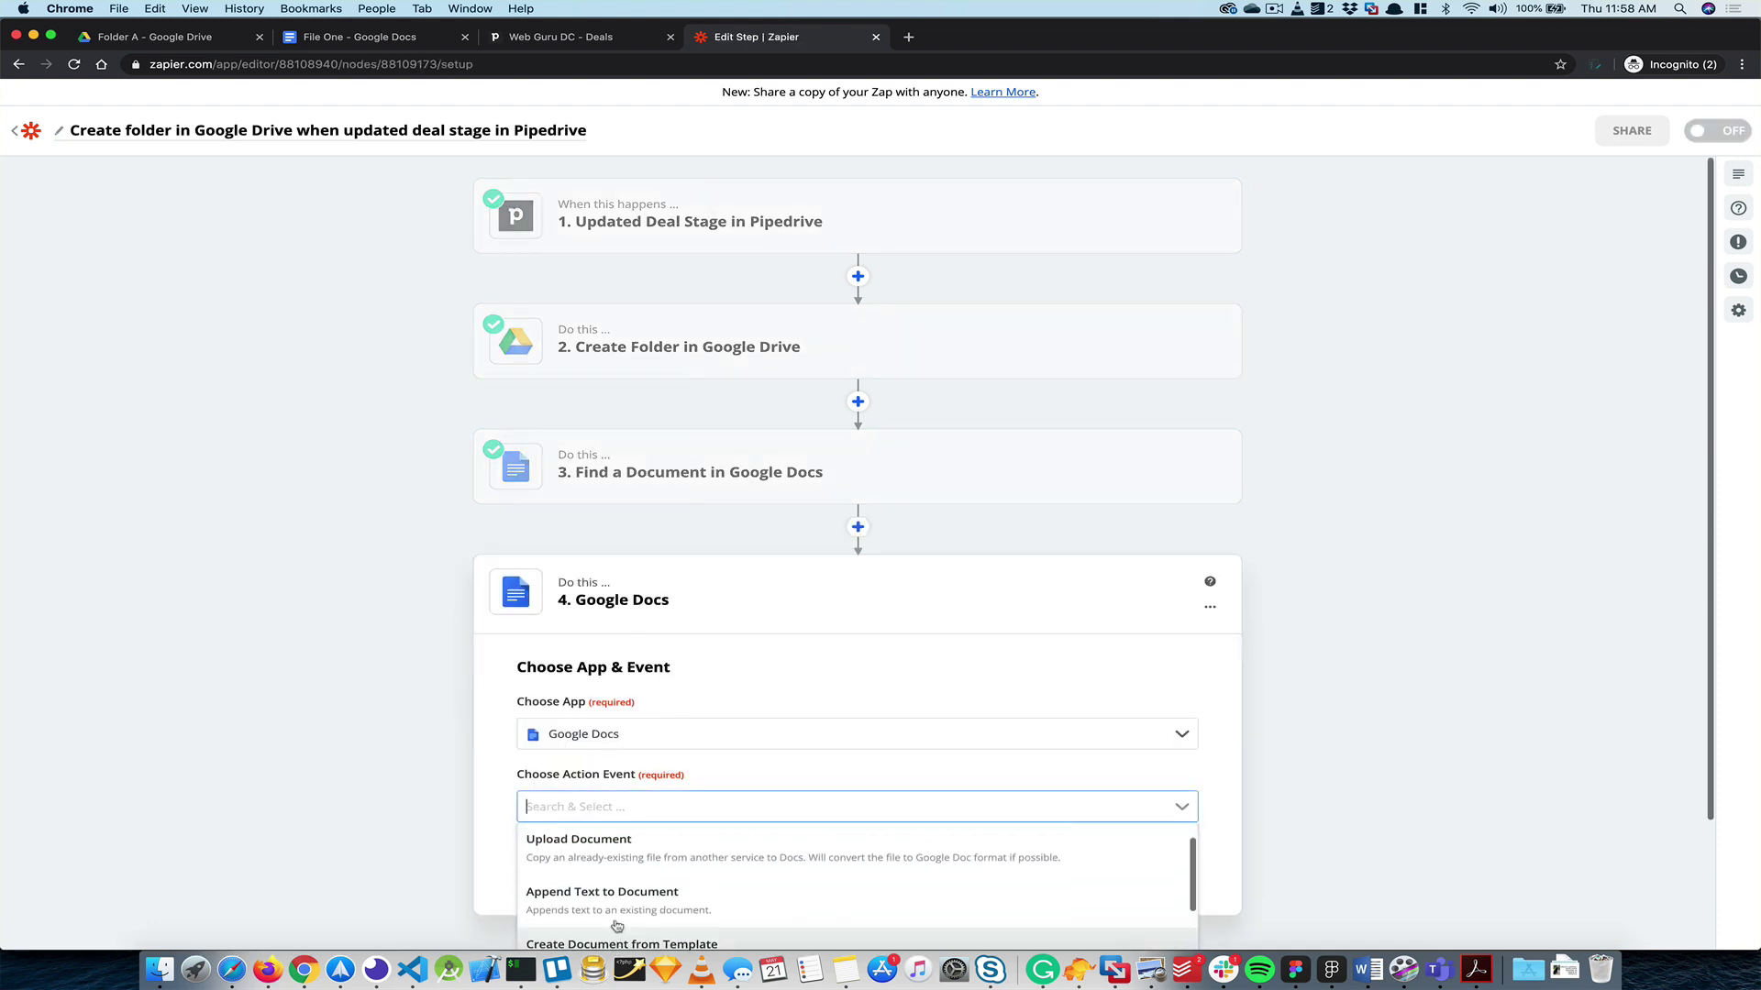
{"action": "left_click", "coordinate": [633, 848]}
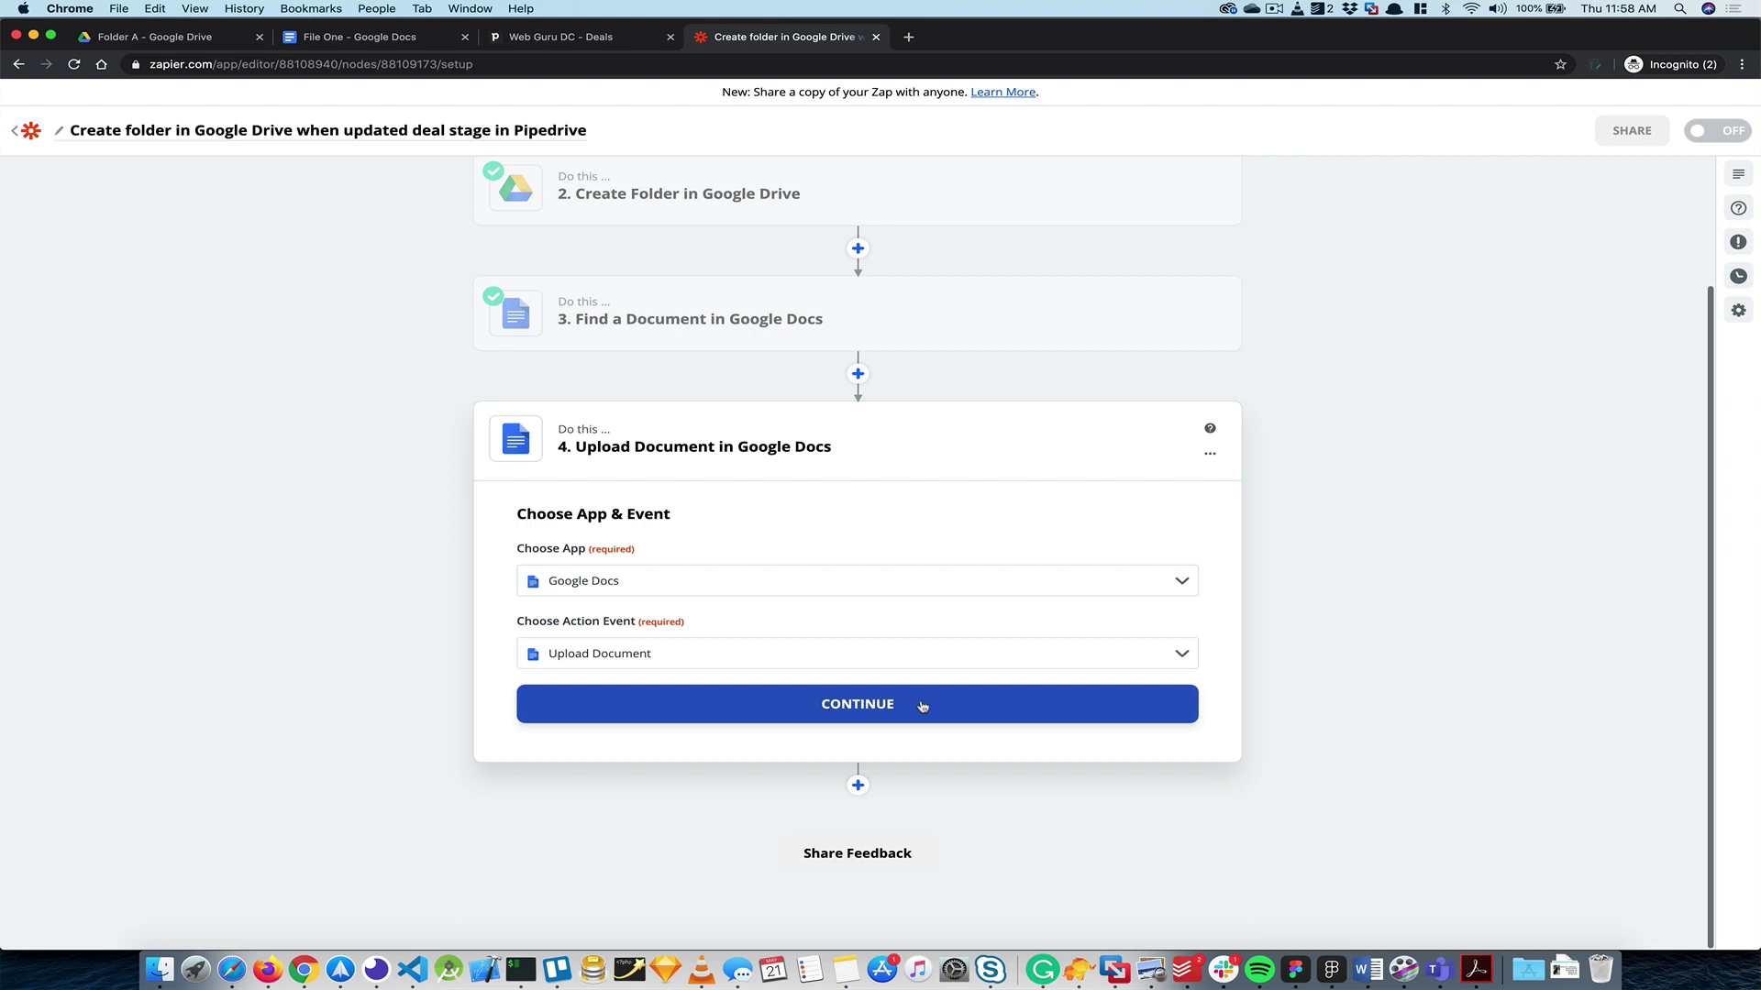
- Connect the Google Docs account to the Upload Document step
{"action": "left_click", "coordinate": [922, 706]}
{"action": "left_click", "coordinate": [683, 631]}
{"action": "left_click", "coordinate": [679, 674]}
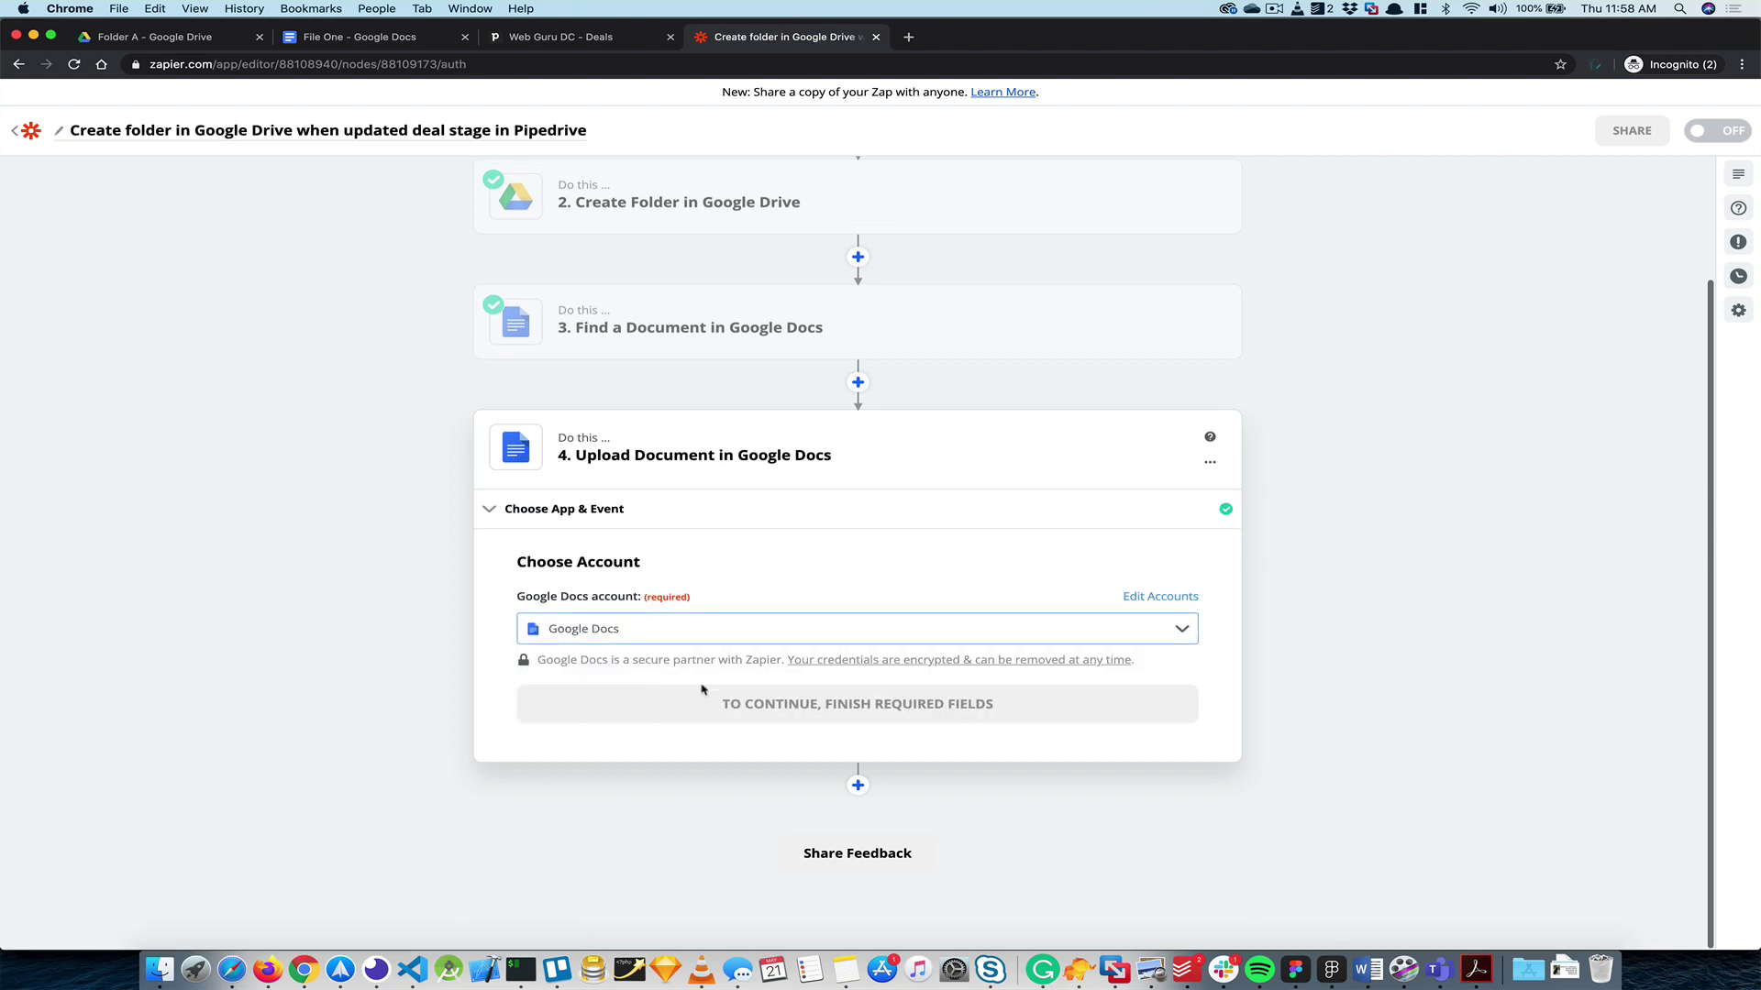
{"action": "left_click", "coordinate": [770, 708]}
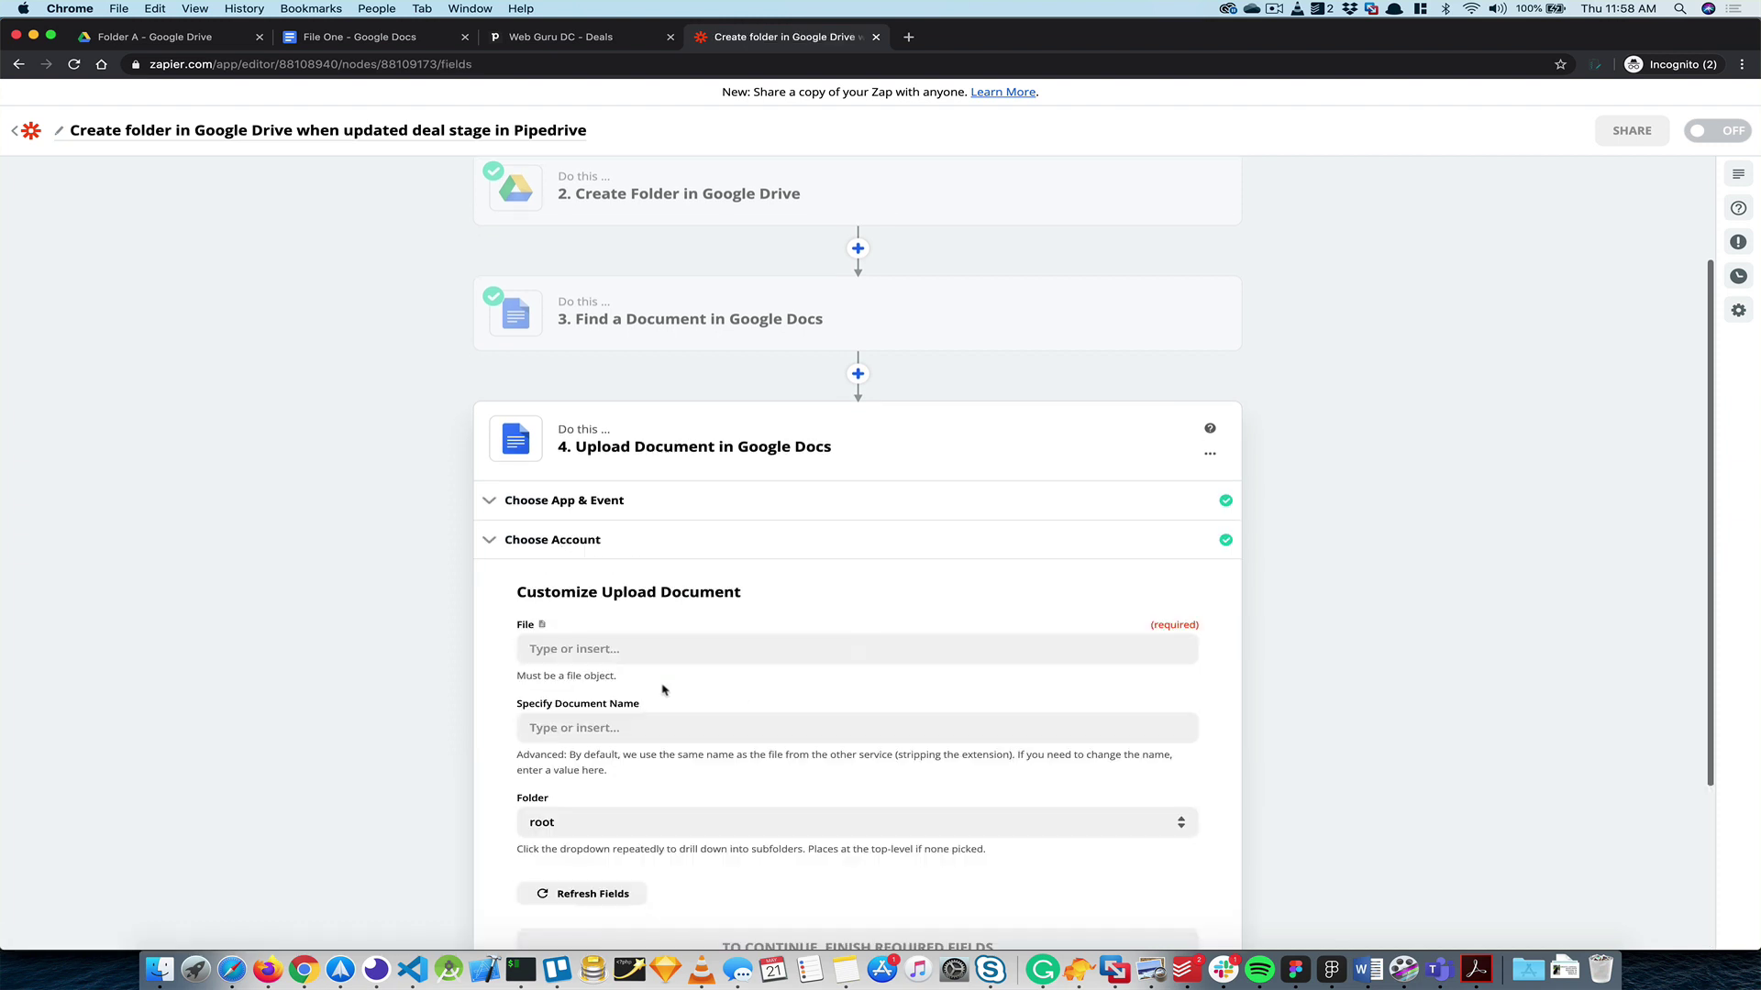
- Map File to the found document and name the upload File One plus the Pipedrive deal title
{"action": "scroll", "coordinate": [630, 717], "scroll_direction": "down", "scroll_amount": 2}
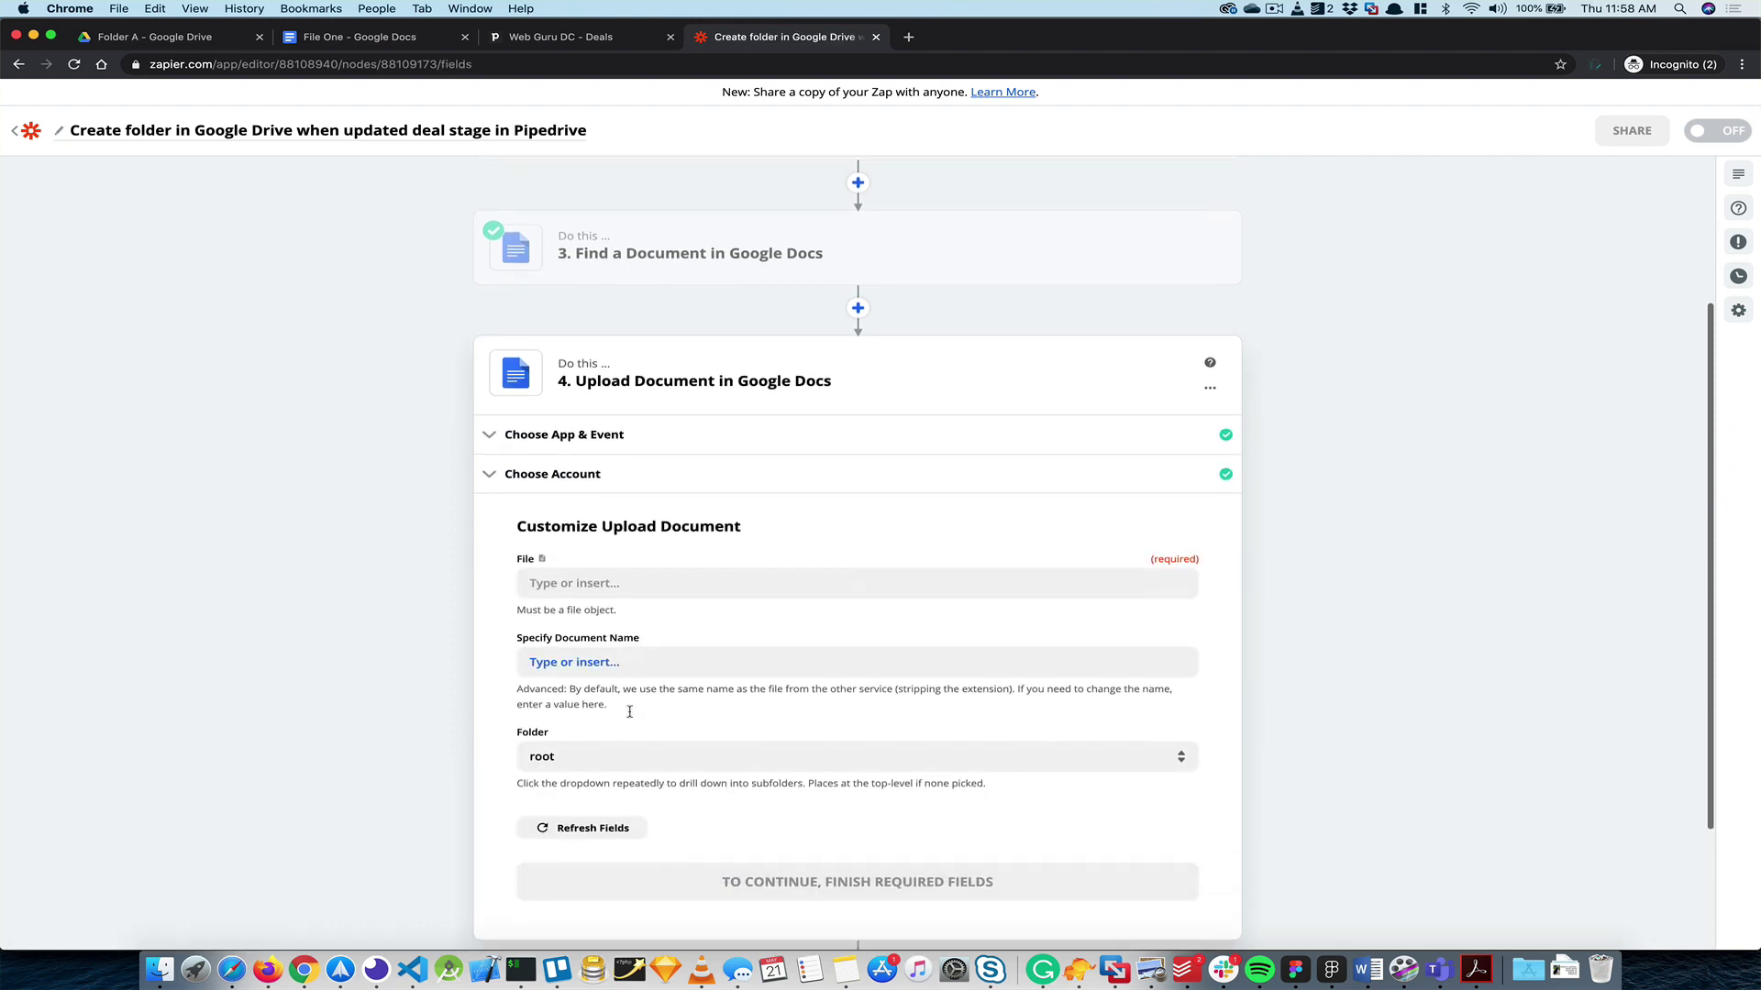
{"action": "left_click", "coordinate": [629, 571]}
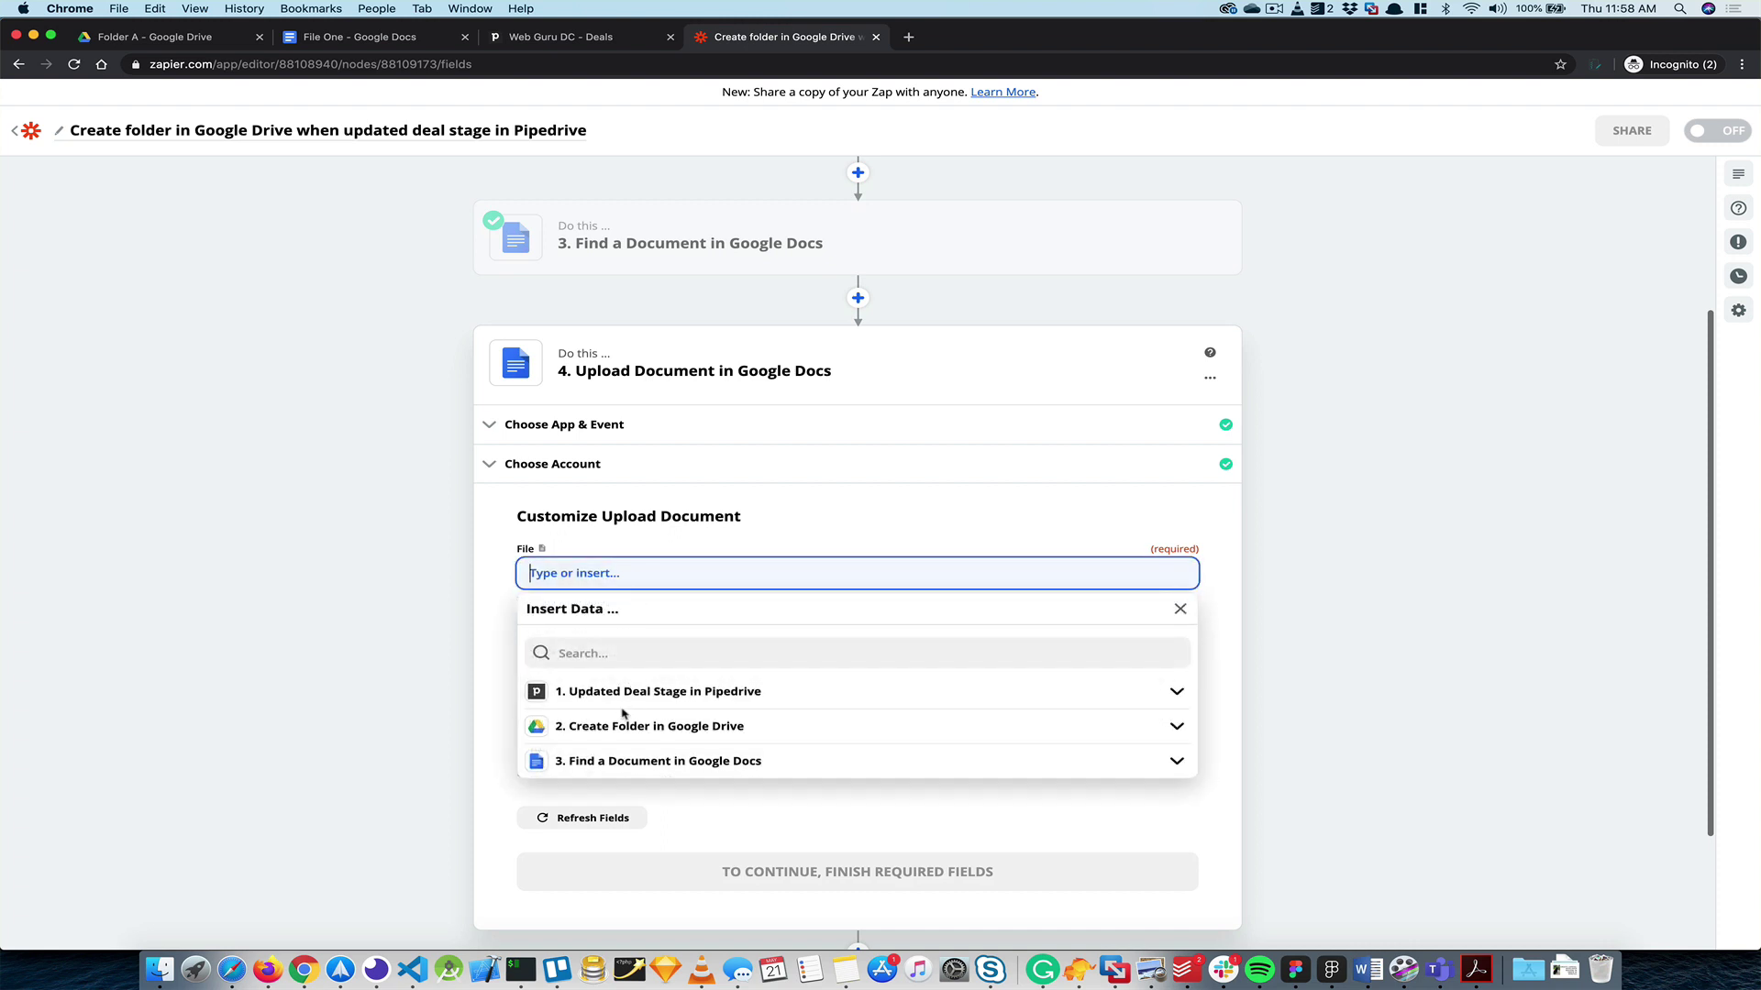
{"action": "left_click", "coordinate": [610, 761]}
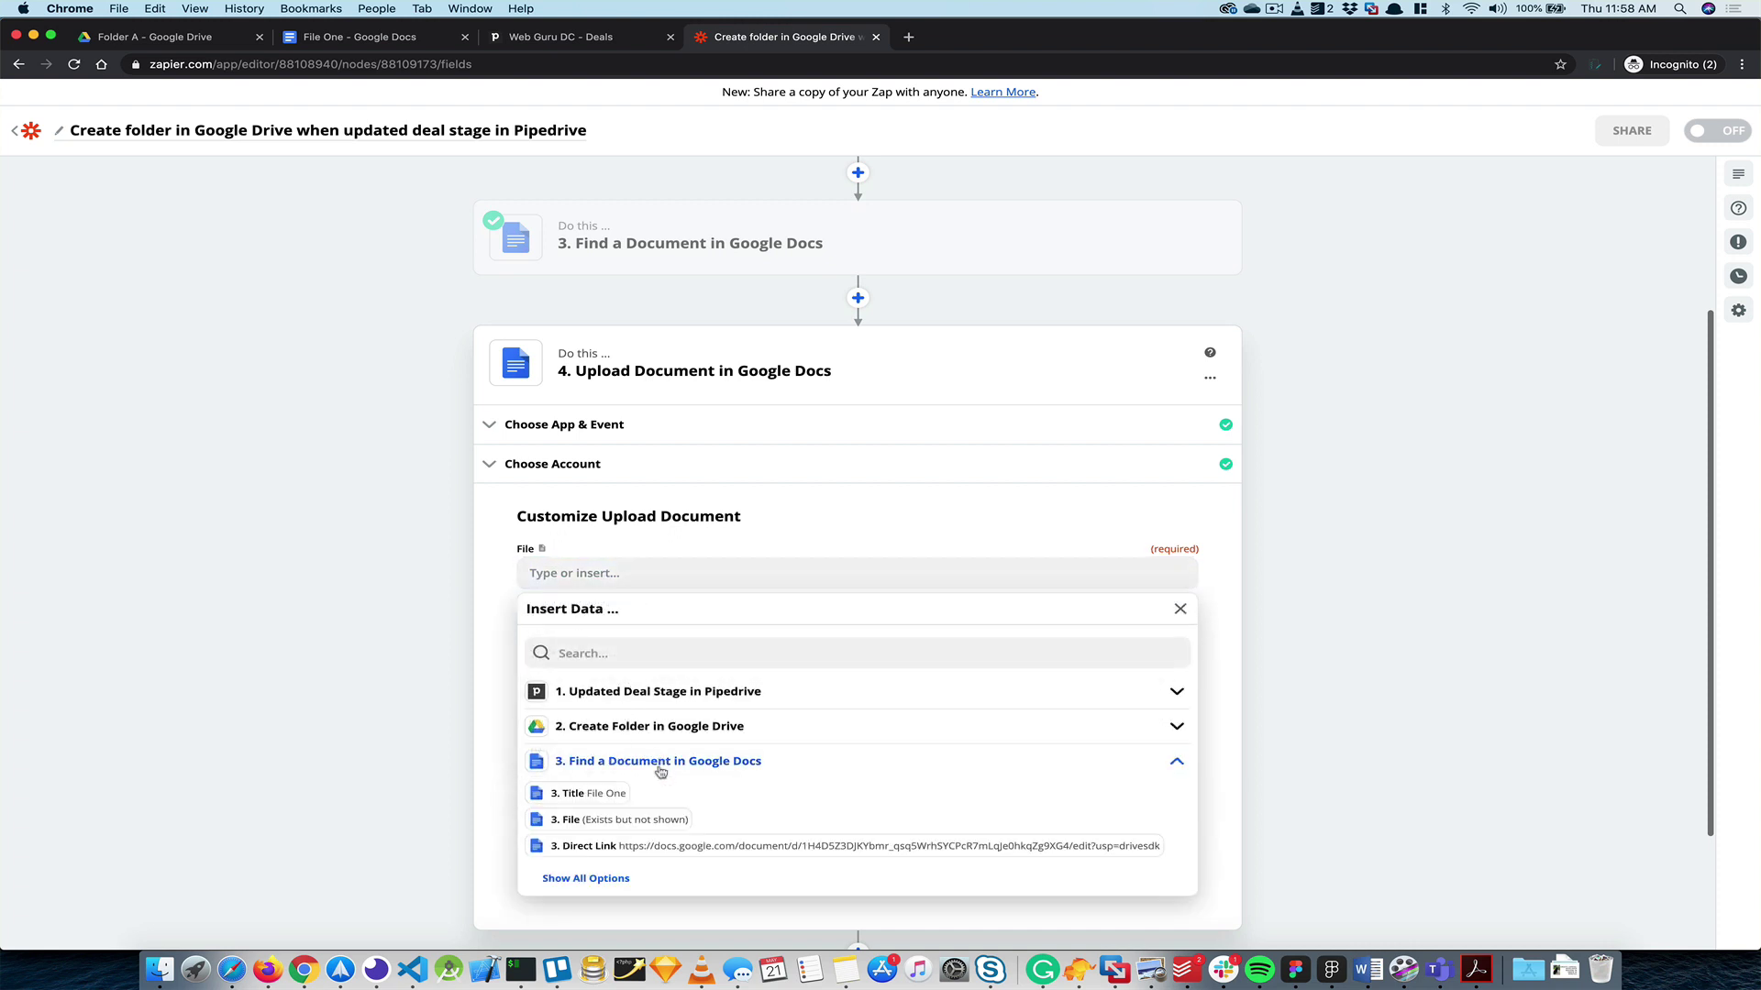
{"action": "left_click", "coordinate": [634, 821]}
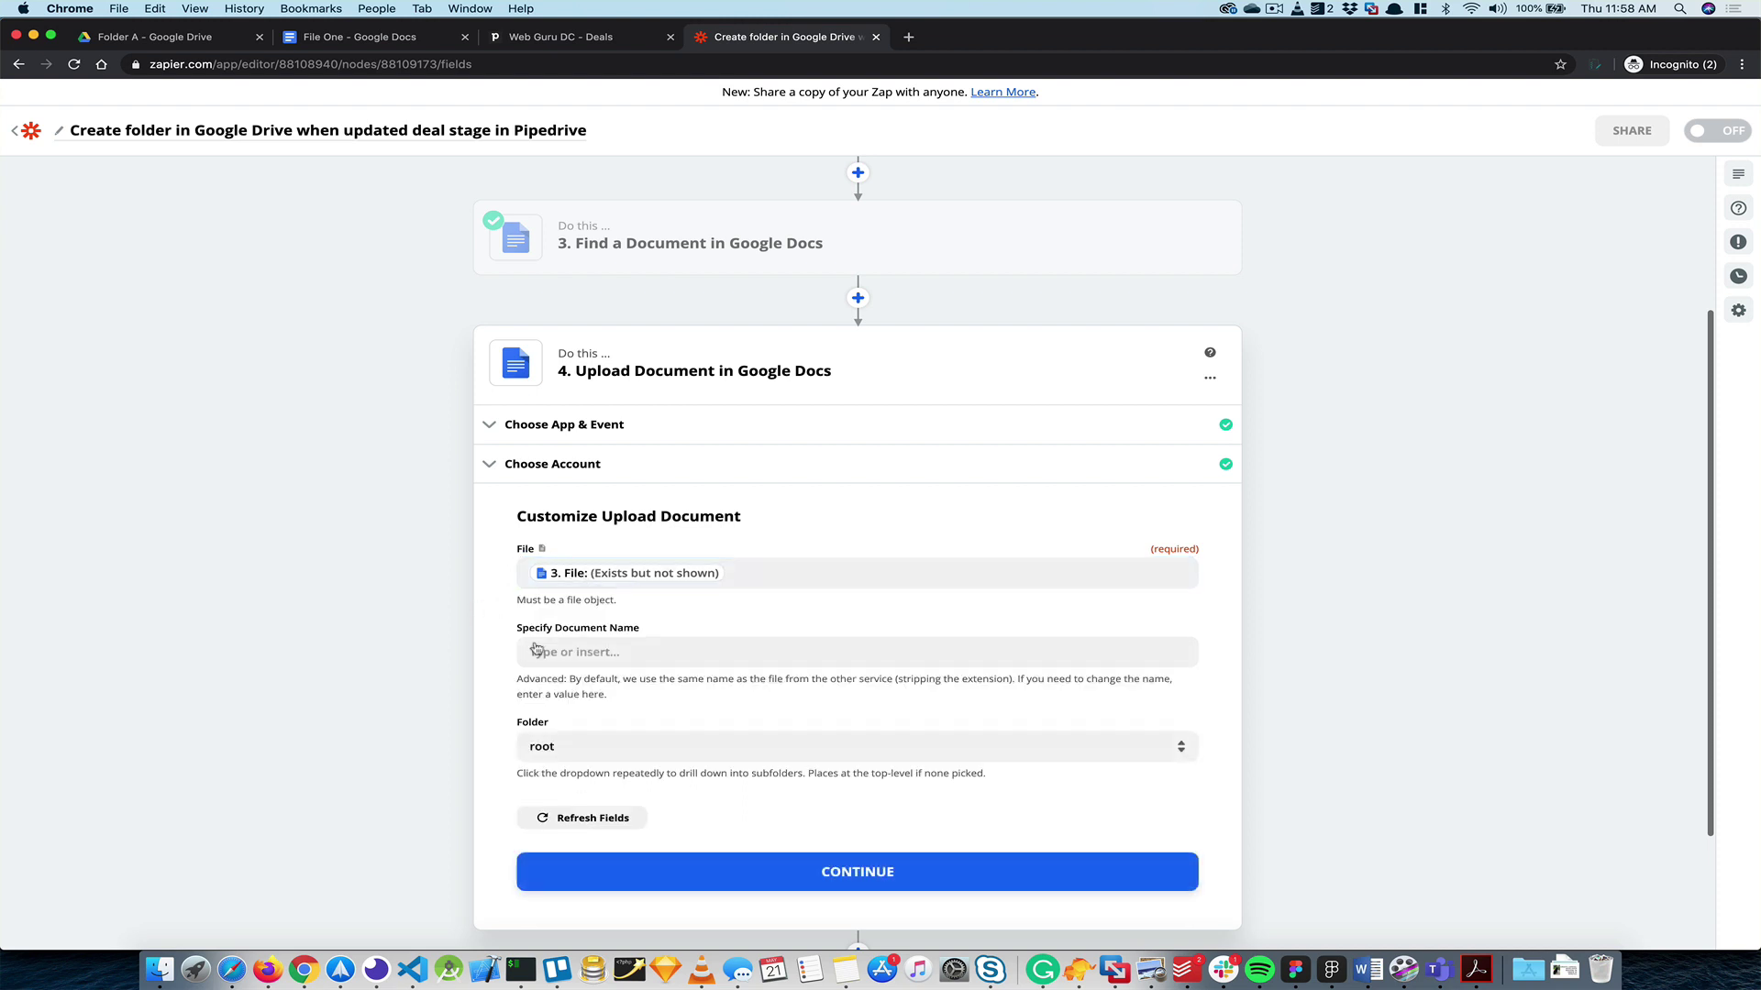
{"action": "left_click", "coordinate": [627, 652]}
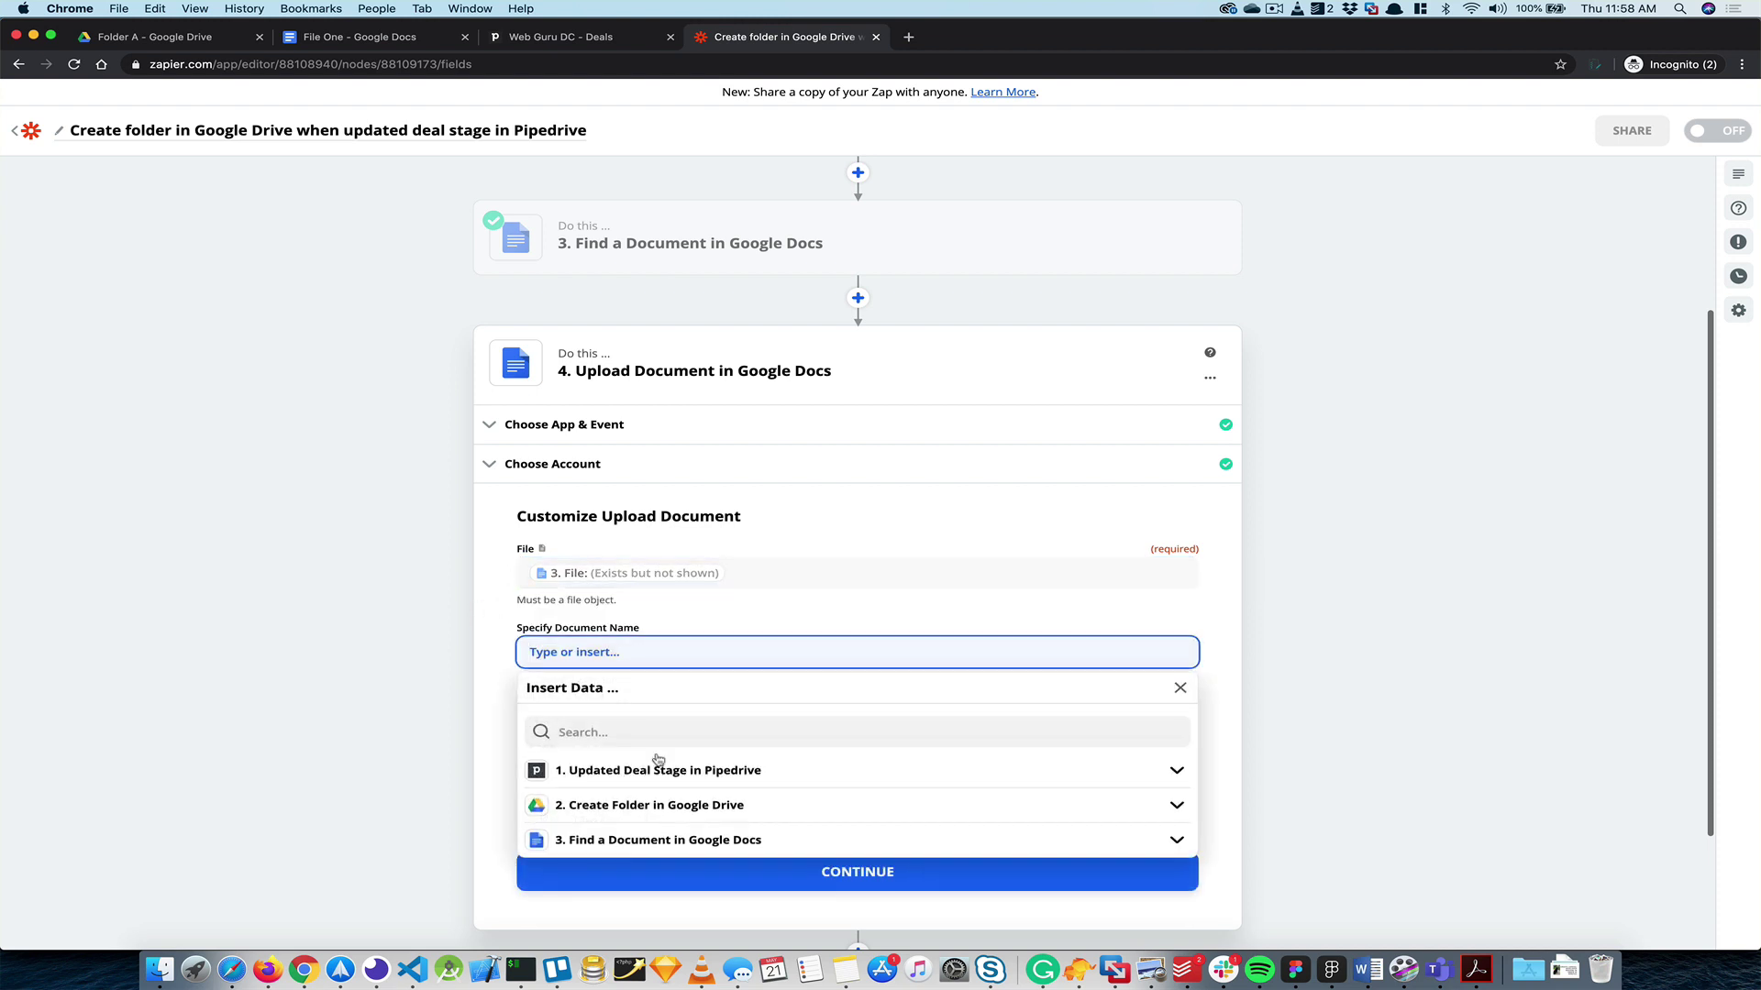
{"action": "left_click", "coordinate": [630, 835]}
{"action": "left_click", "coordinate": [624, 869]}
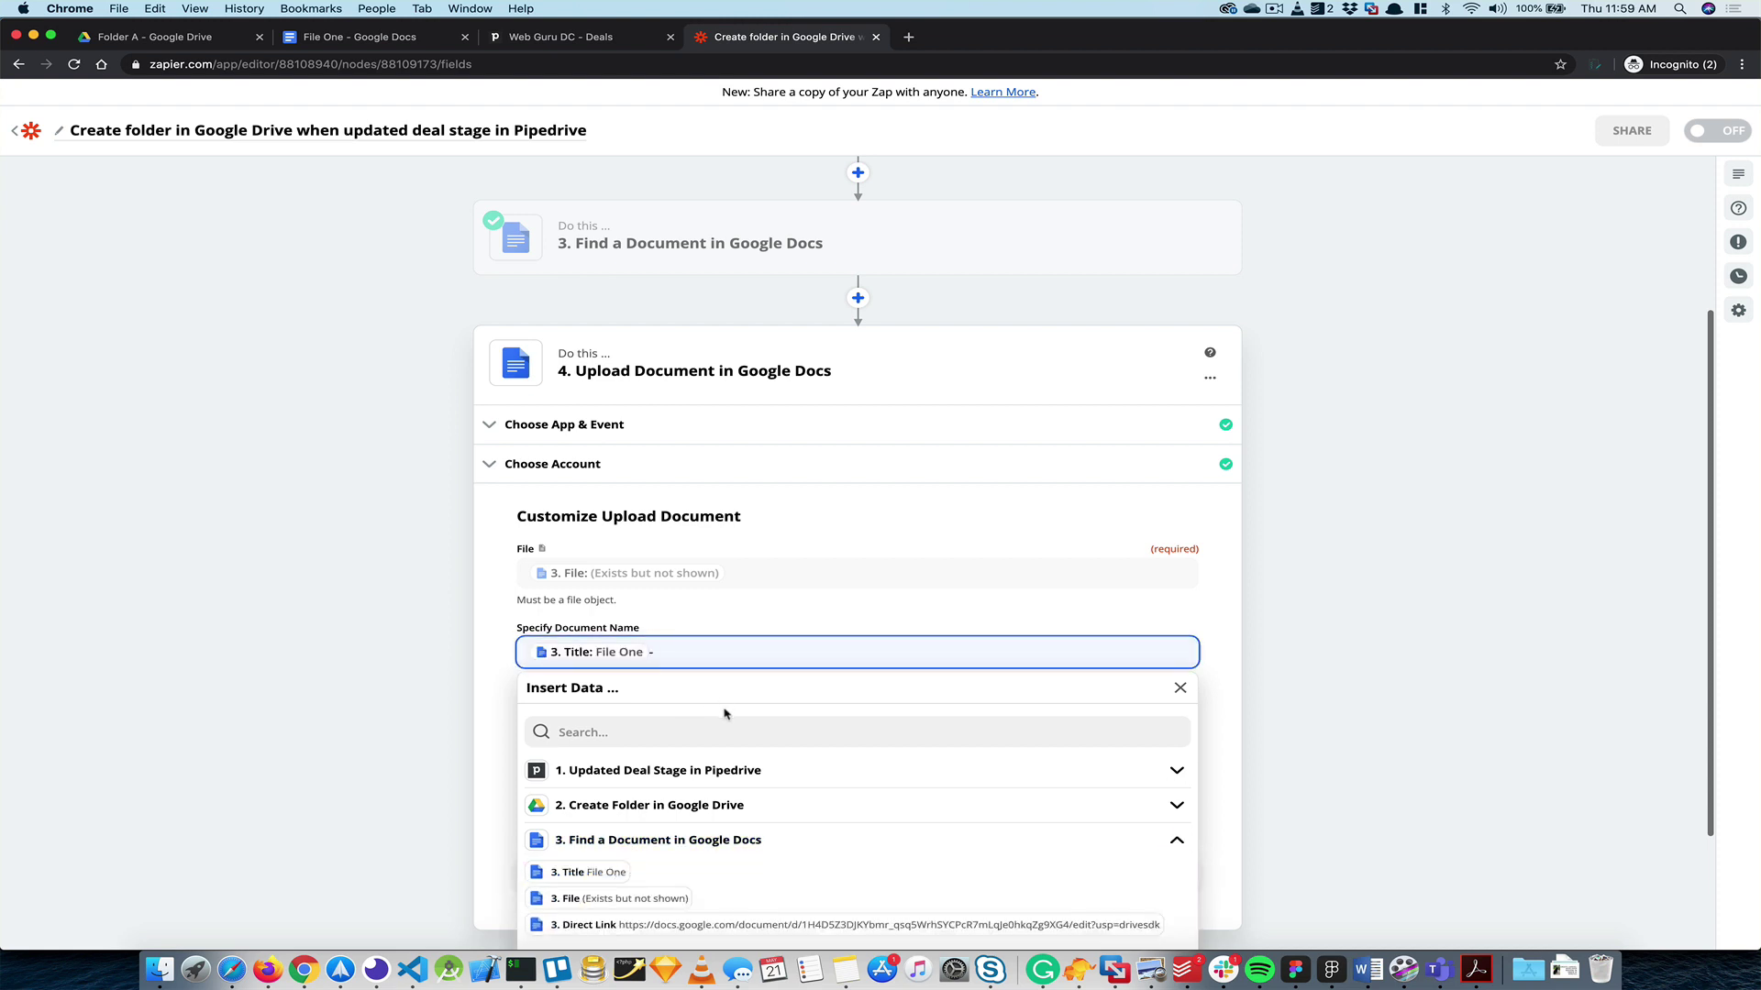
{"action": "left_click", "coordinate": [647, 770]}
{"action": "left_click", "coordinate": [587, 802]}
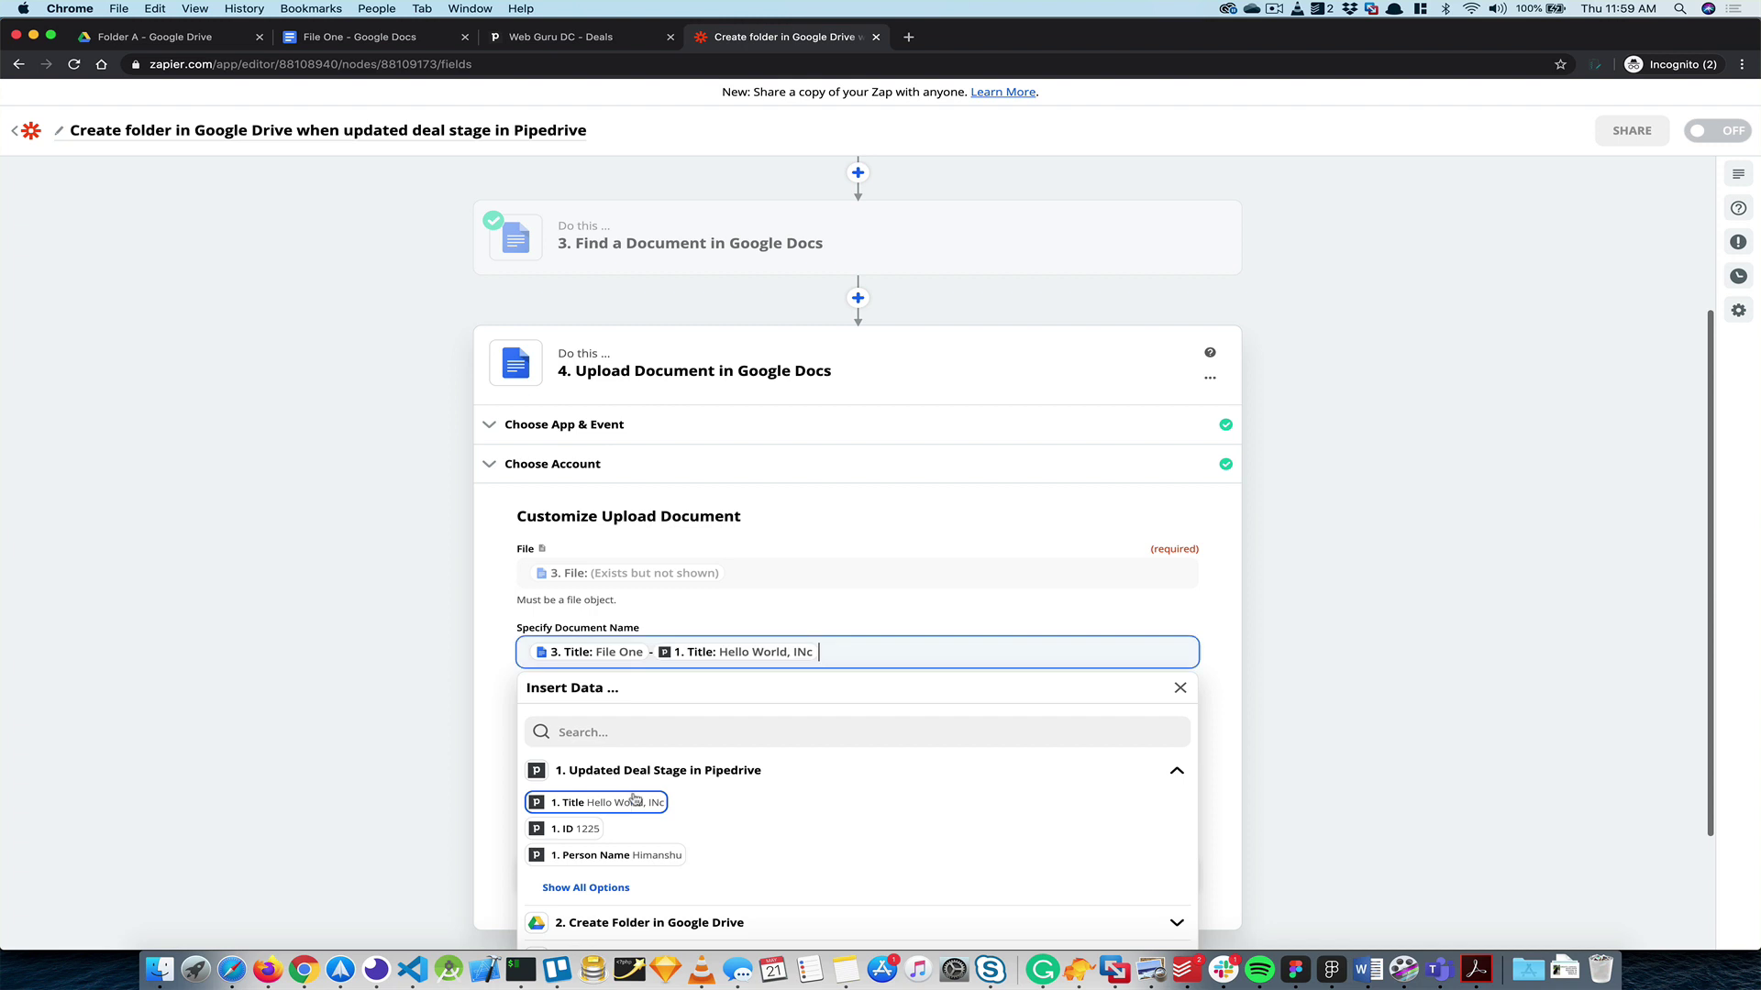
{"action": "left_click", "coordinate": [482, 662]}
- Set the destination Folder to the Create Folder step's folder ID, removing 'root'
{"action": "left_click", "coordinate": [603, 739]}
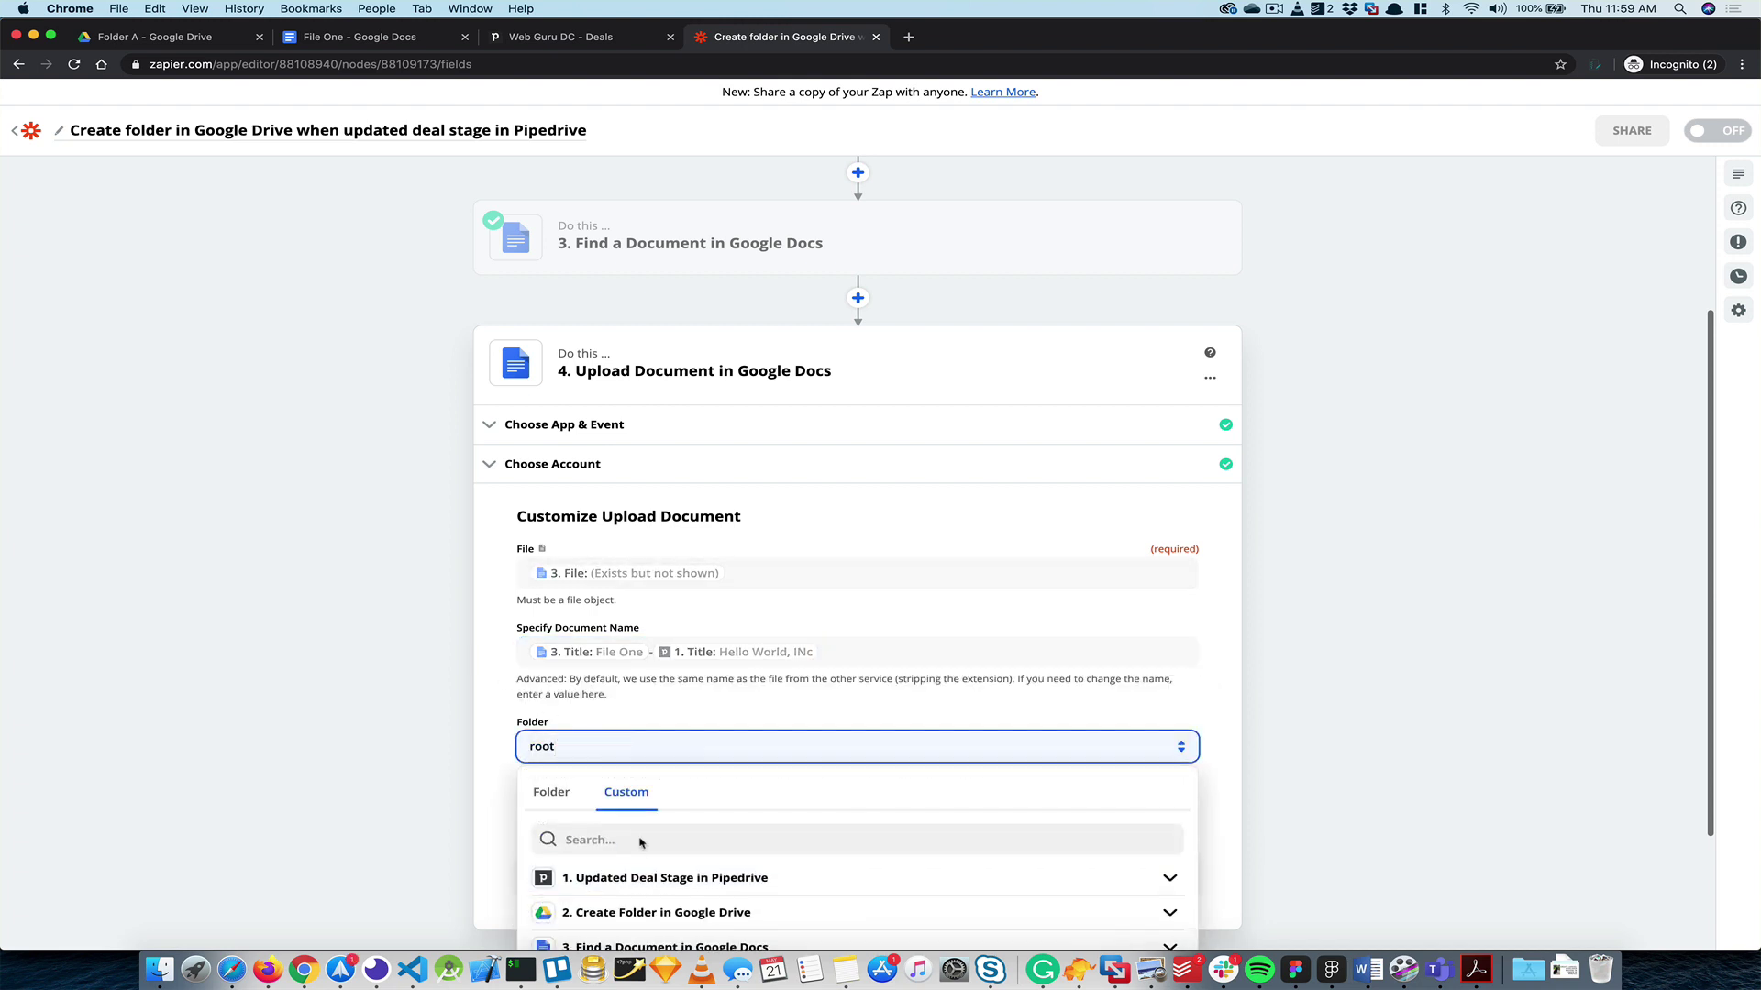
{"action": "scroll", "coordinate": [644, 853], "scroll_direction": "down", "scroll_amount": 3}
{"action": "left_click", "coordinate": [634, 796]}
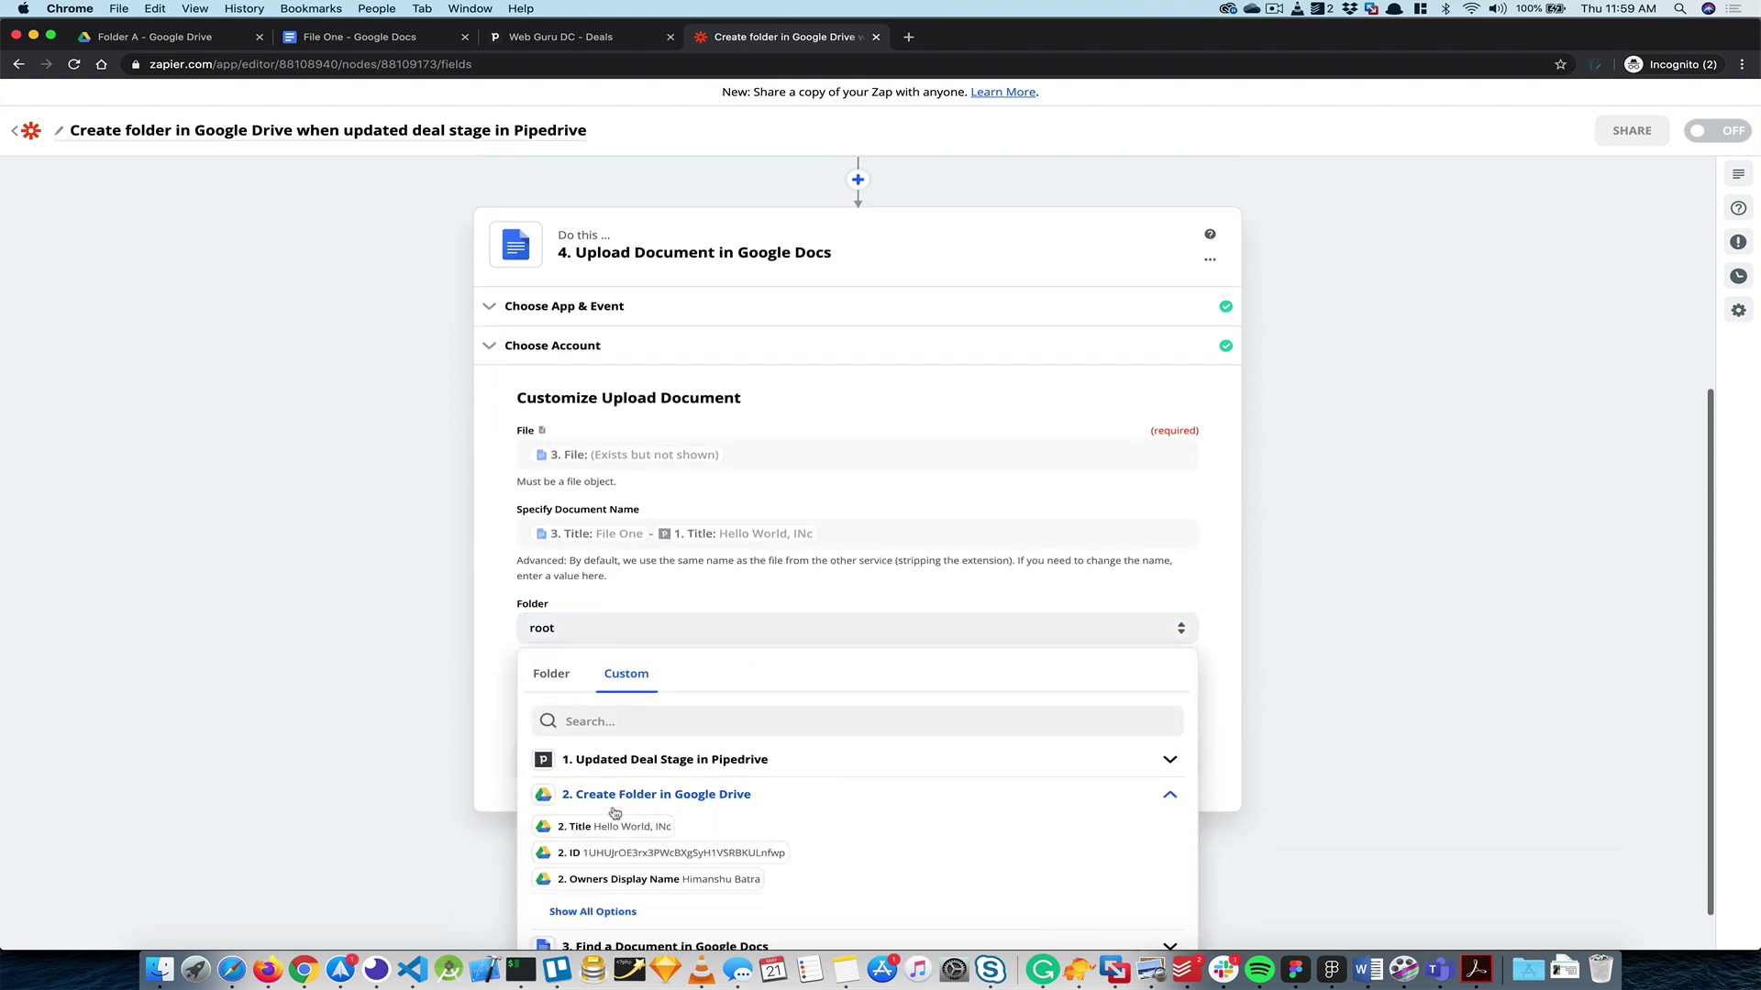
{"action": "left_click", "coordinate": [609, 853]}
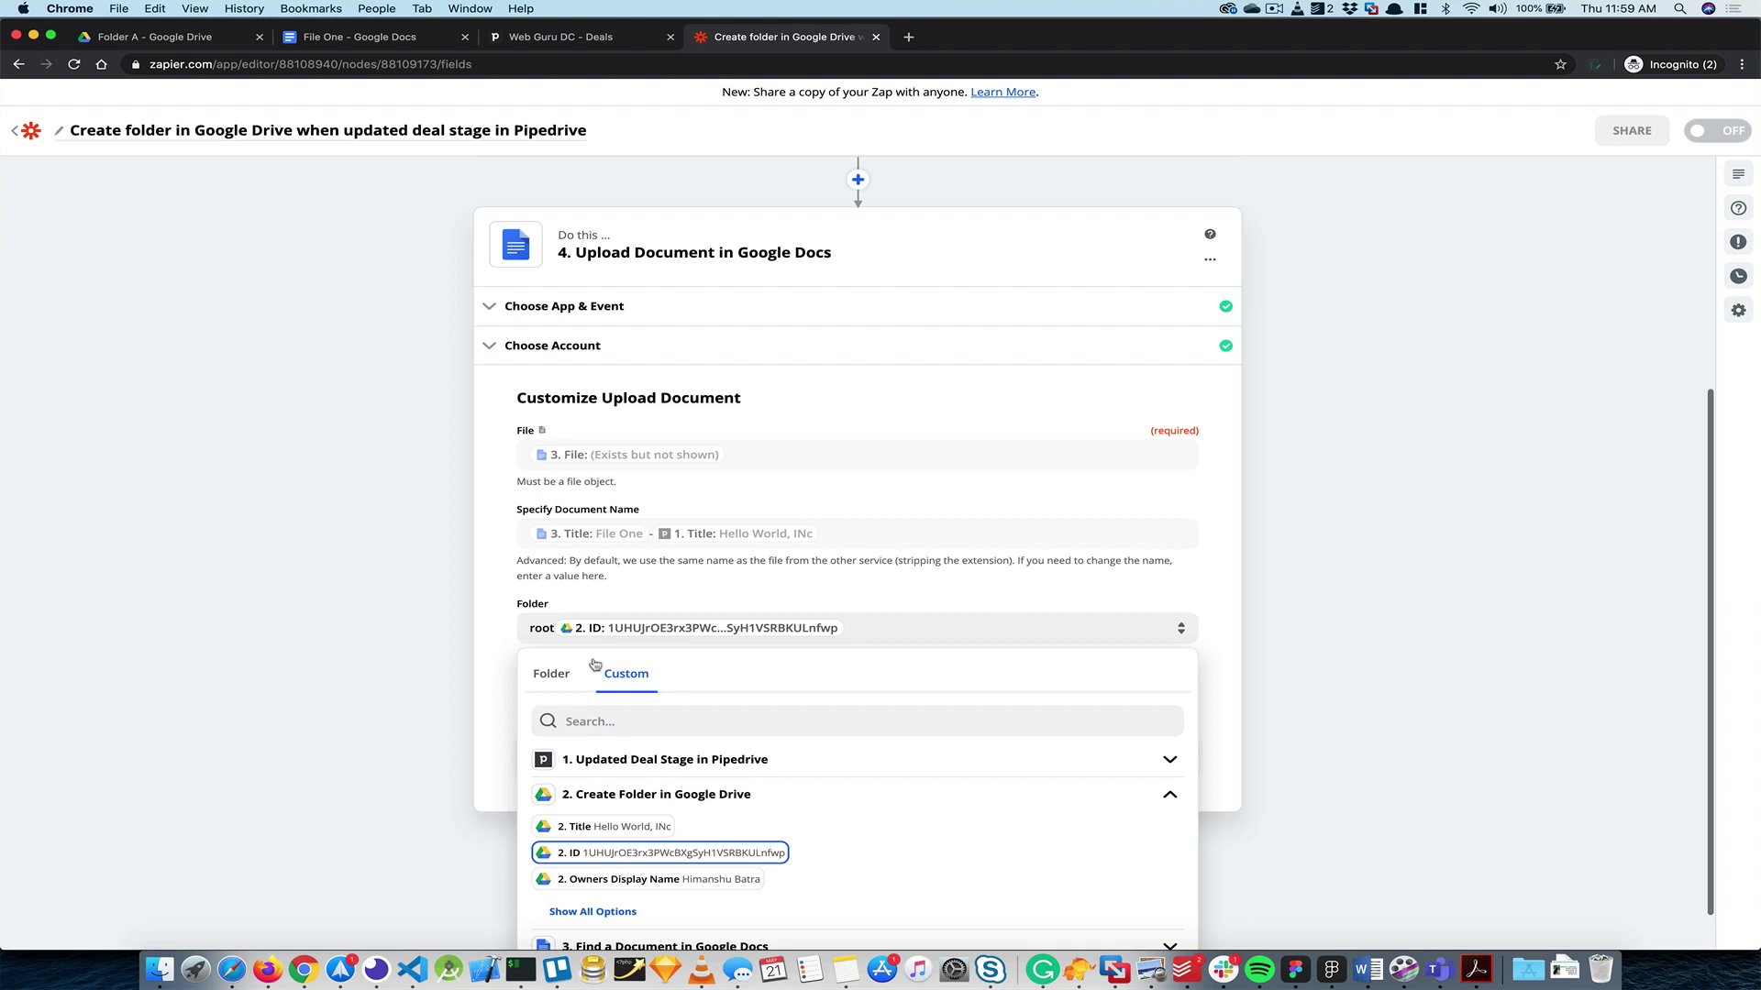
{"action": "left_click", "coordinate": [551, 628]}
{"action": "key", "text": "BackSpace"}
{"action": "key", "text": "BackSpace"}
{"action": "key", "text": "BackSpace"}
{"action": "key", "text": "BackSpace"}
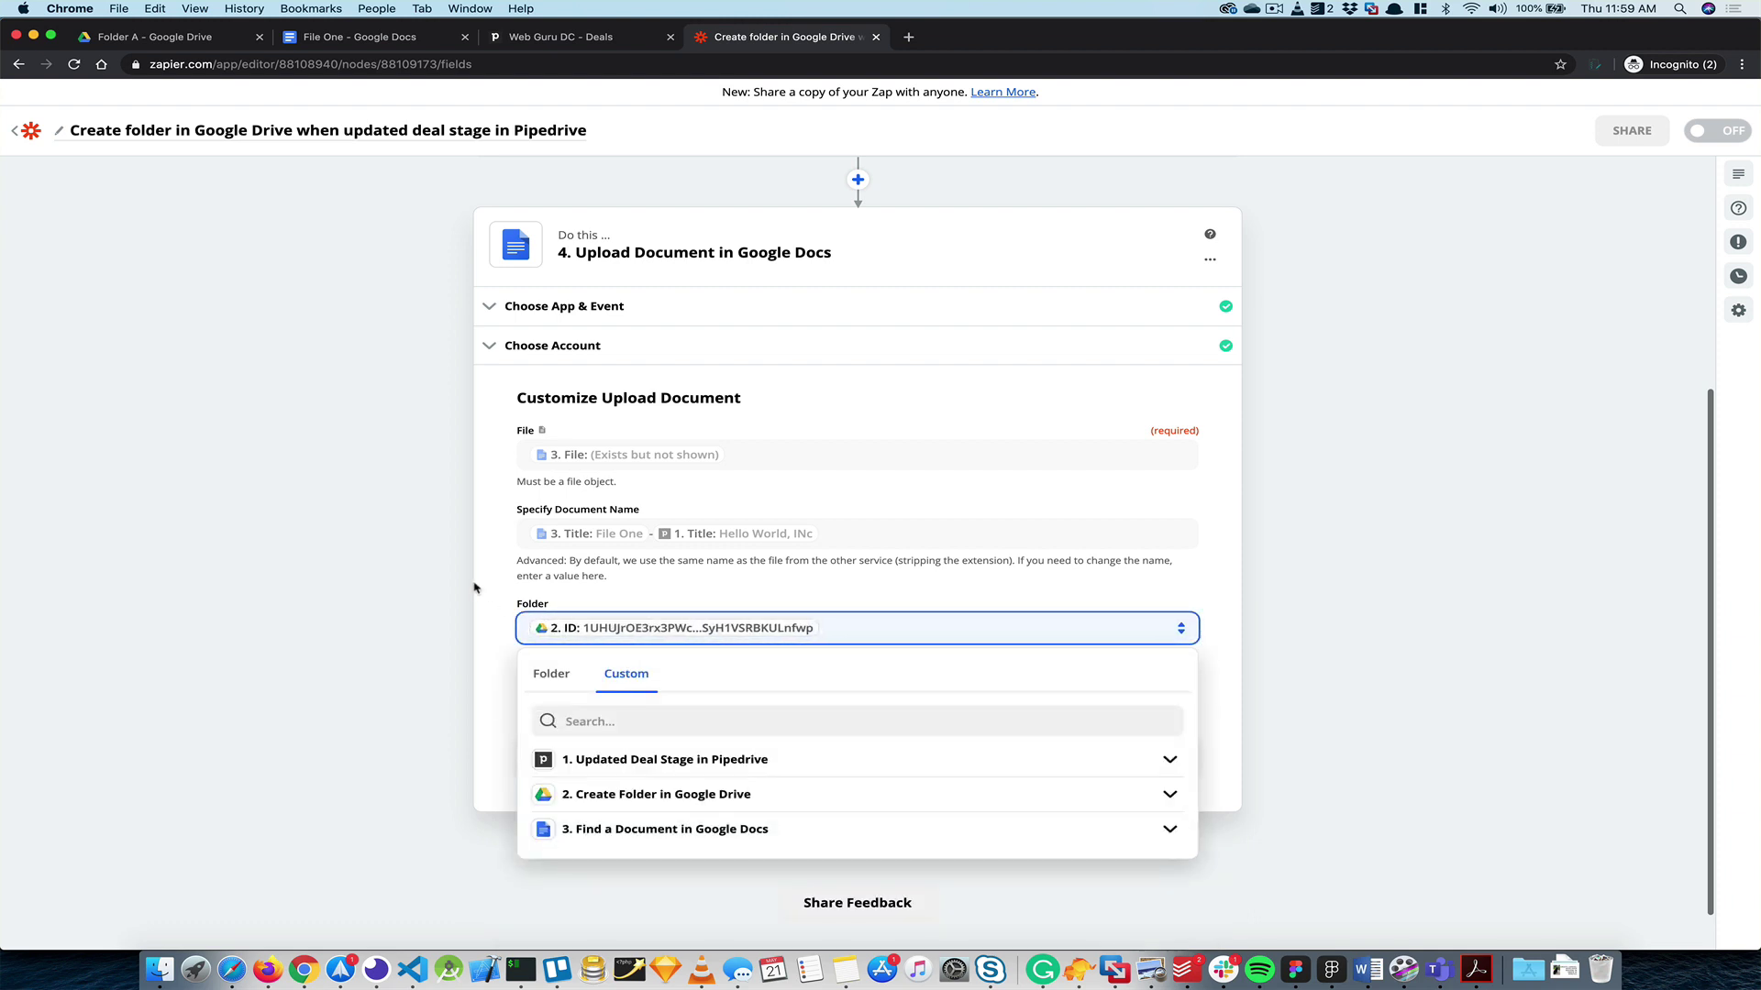
- Test the upload step and finish editing it
{"action": "left_click", "coordinate": [476, 586]}
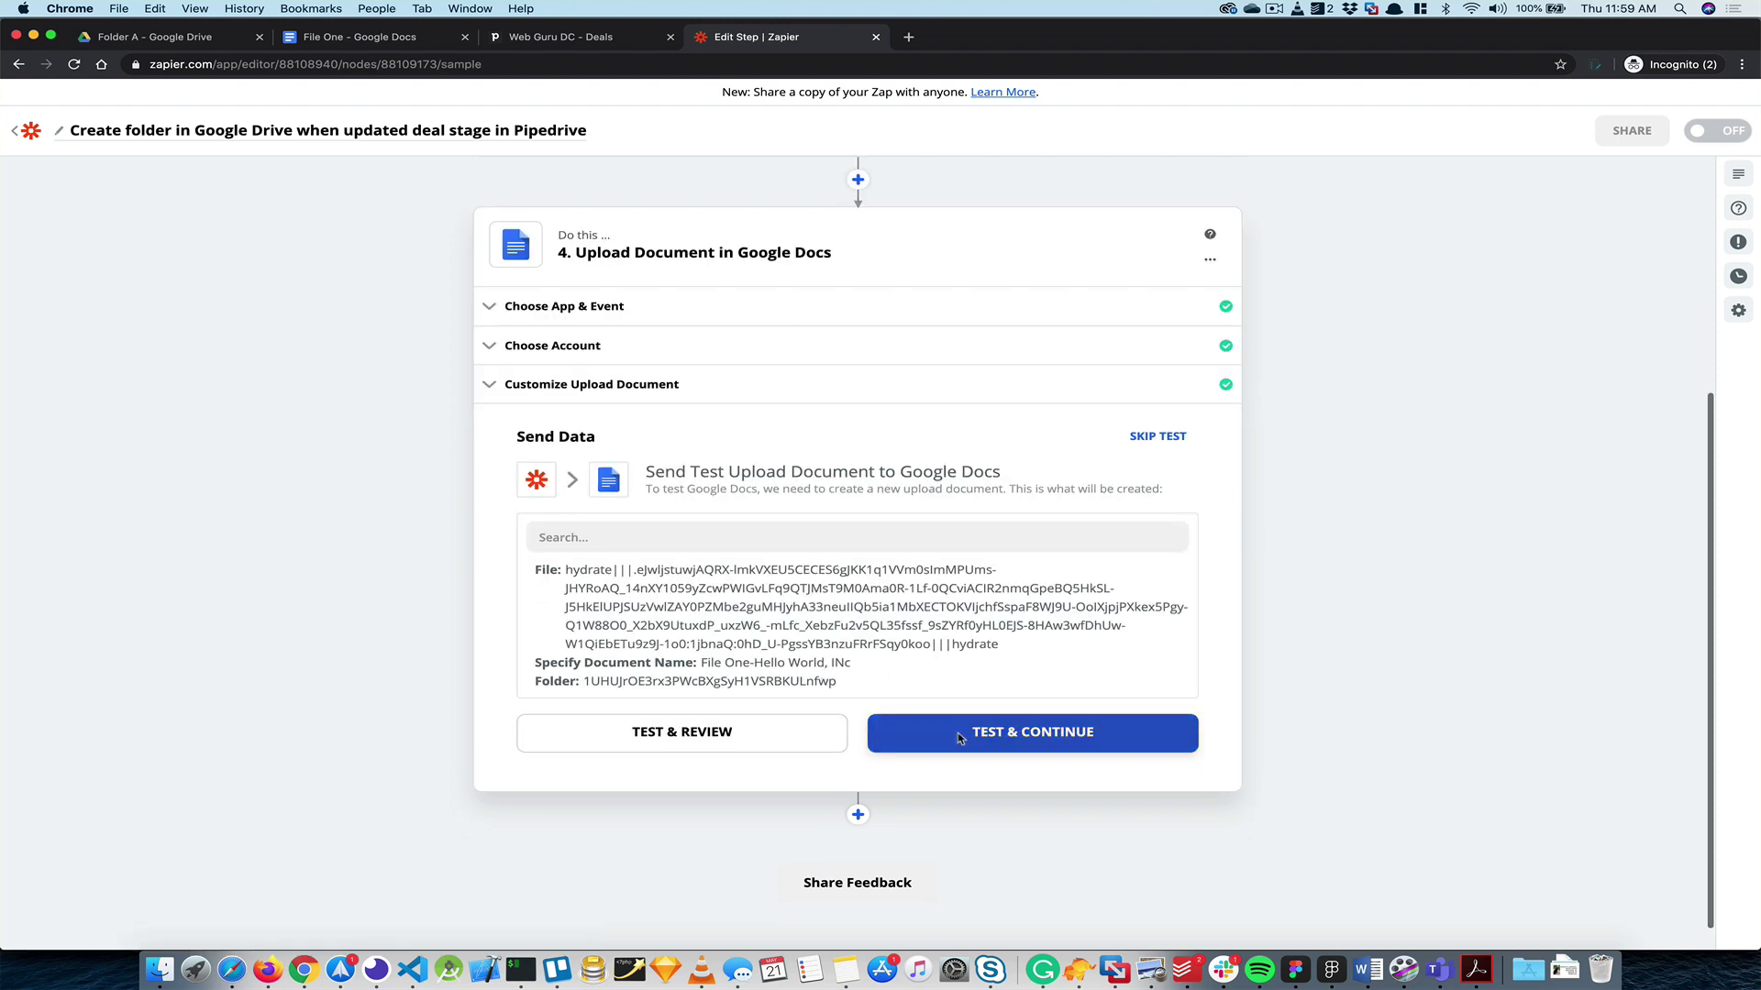
{"action": "left_click", "coordinate": [959, 736]}
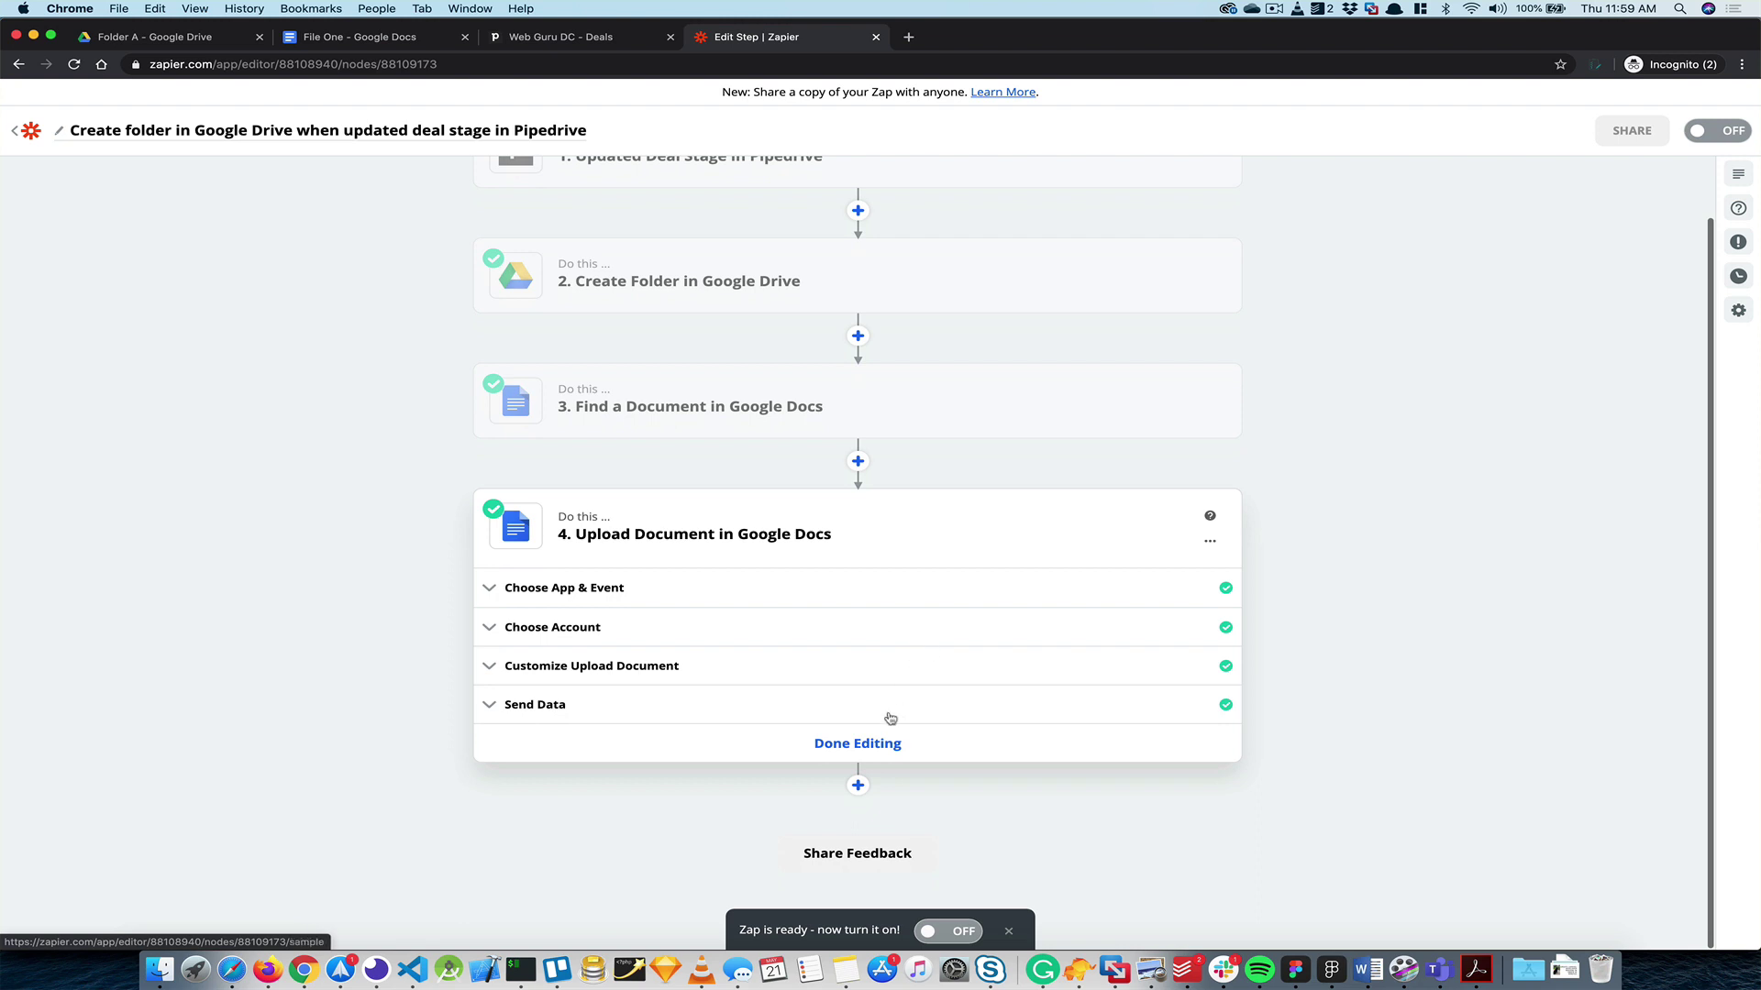
{"action": "left_click", "coordinate": [862, 747]}
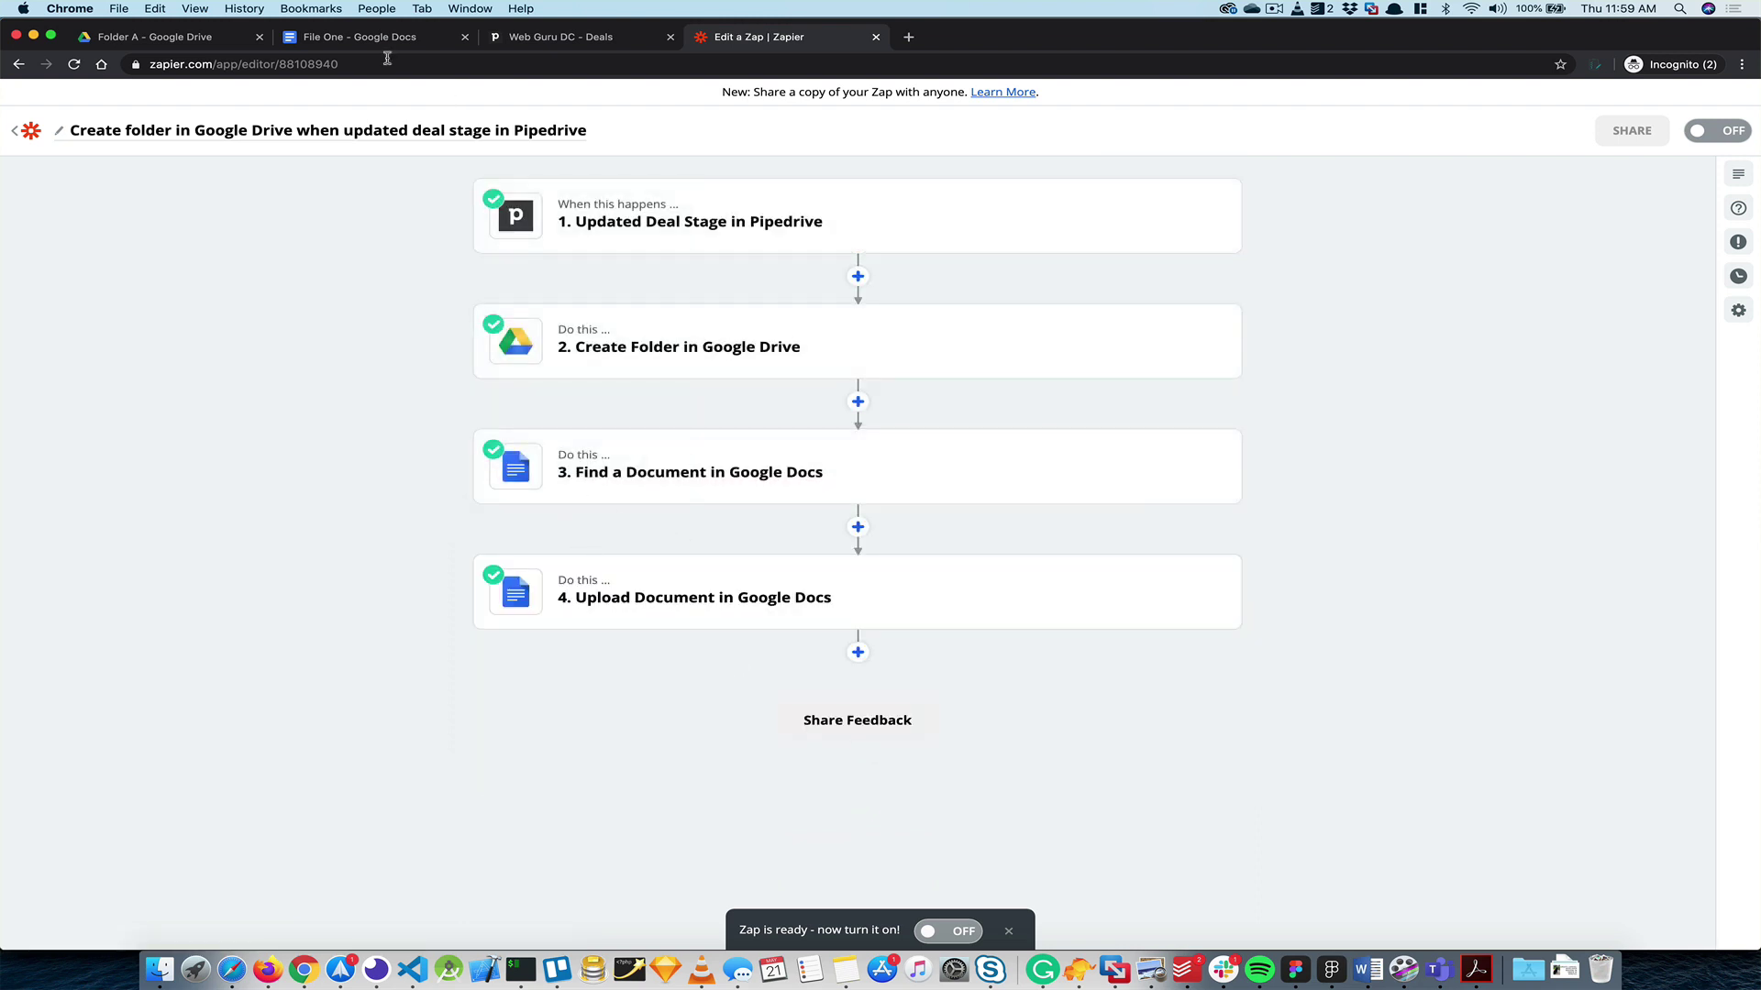
- In Google Drive, open the Hello World, INc folder to confirm File One-Hello World, INc was uploaded
{"action": "left_click", "coordinate": [182, 39]}
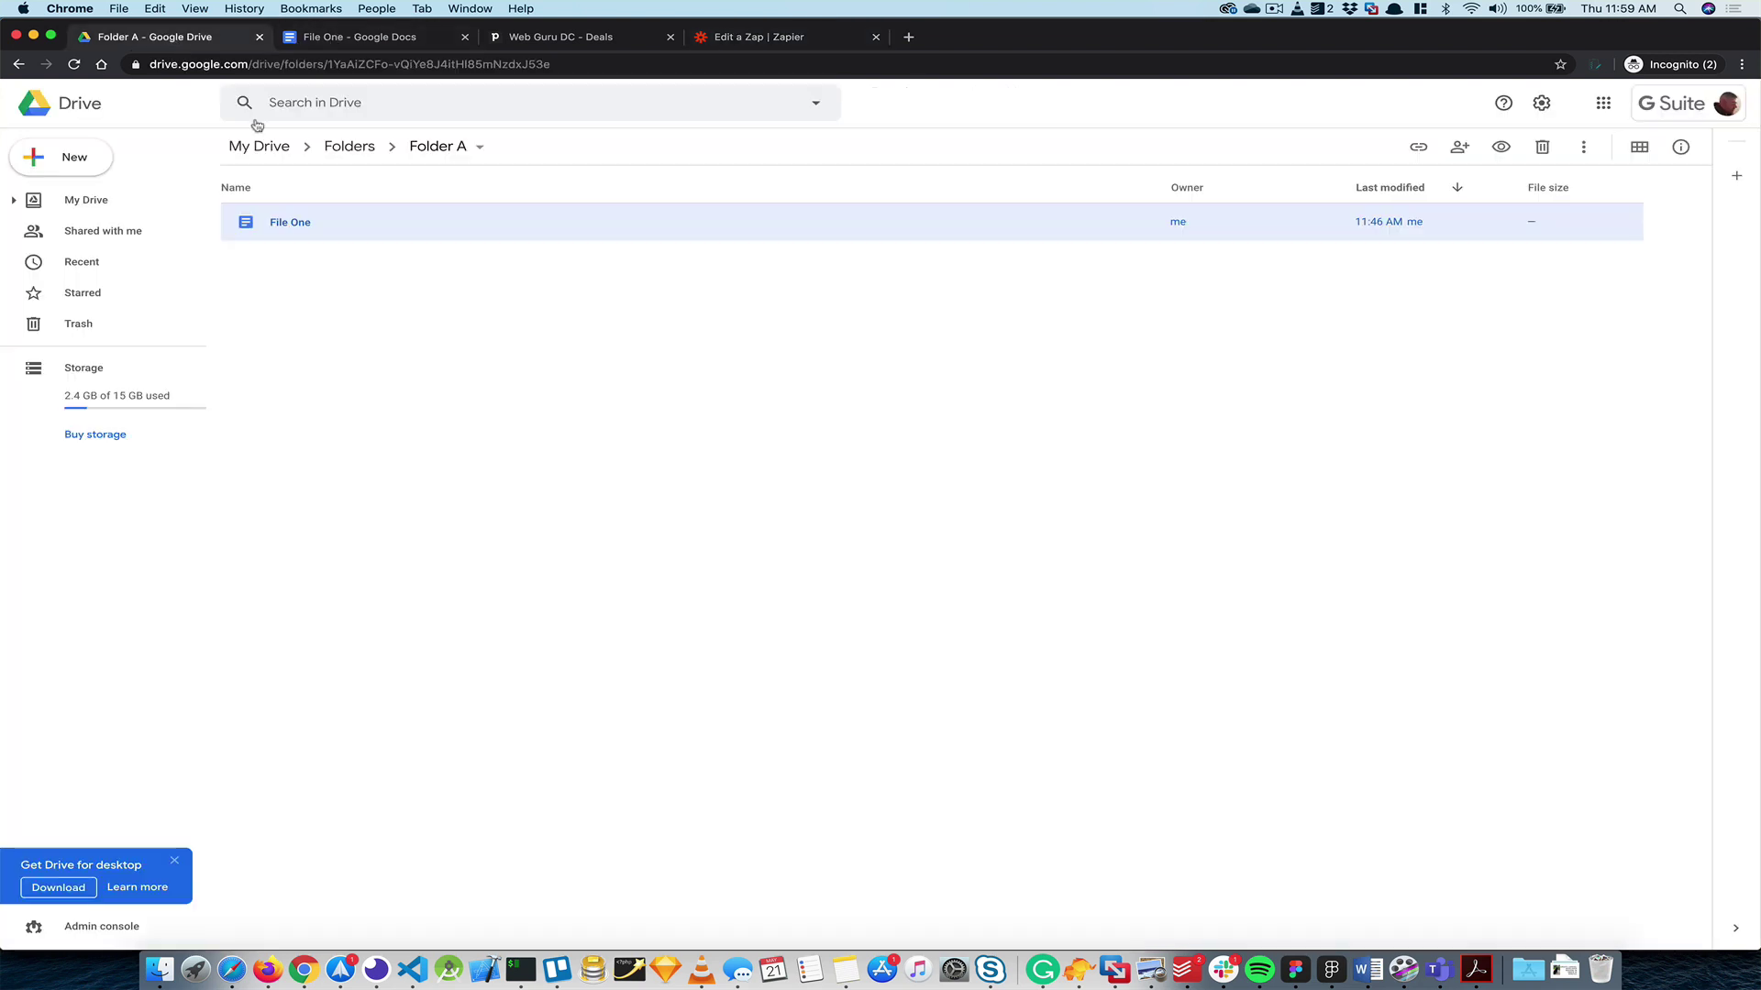
{"action": "left_click", "coordinate": [349, 146]}
{"action": "left_click", "coordinate": [338, 225]}
{"action": "double_click", "coordinate": [338, 224]}
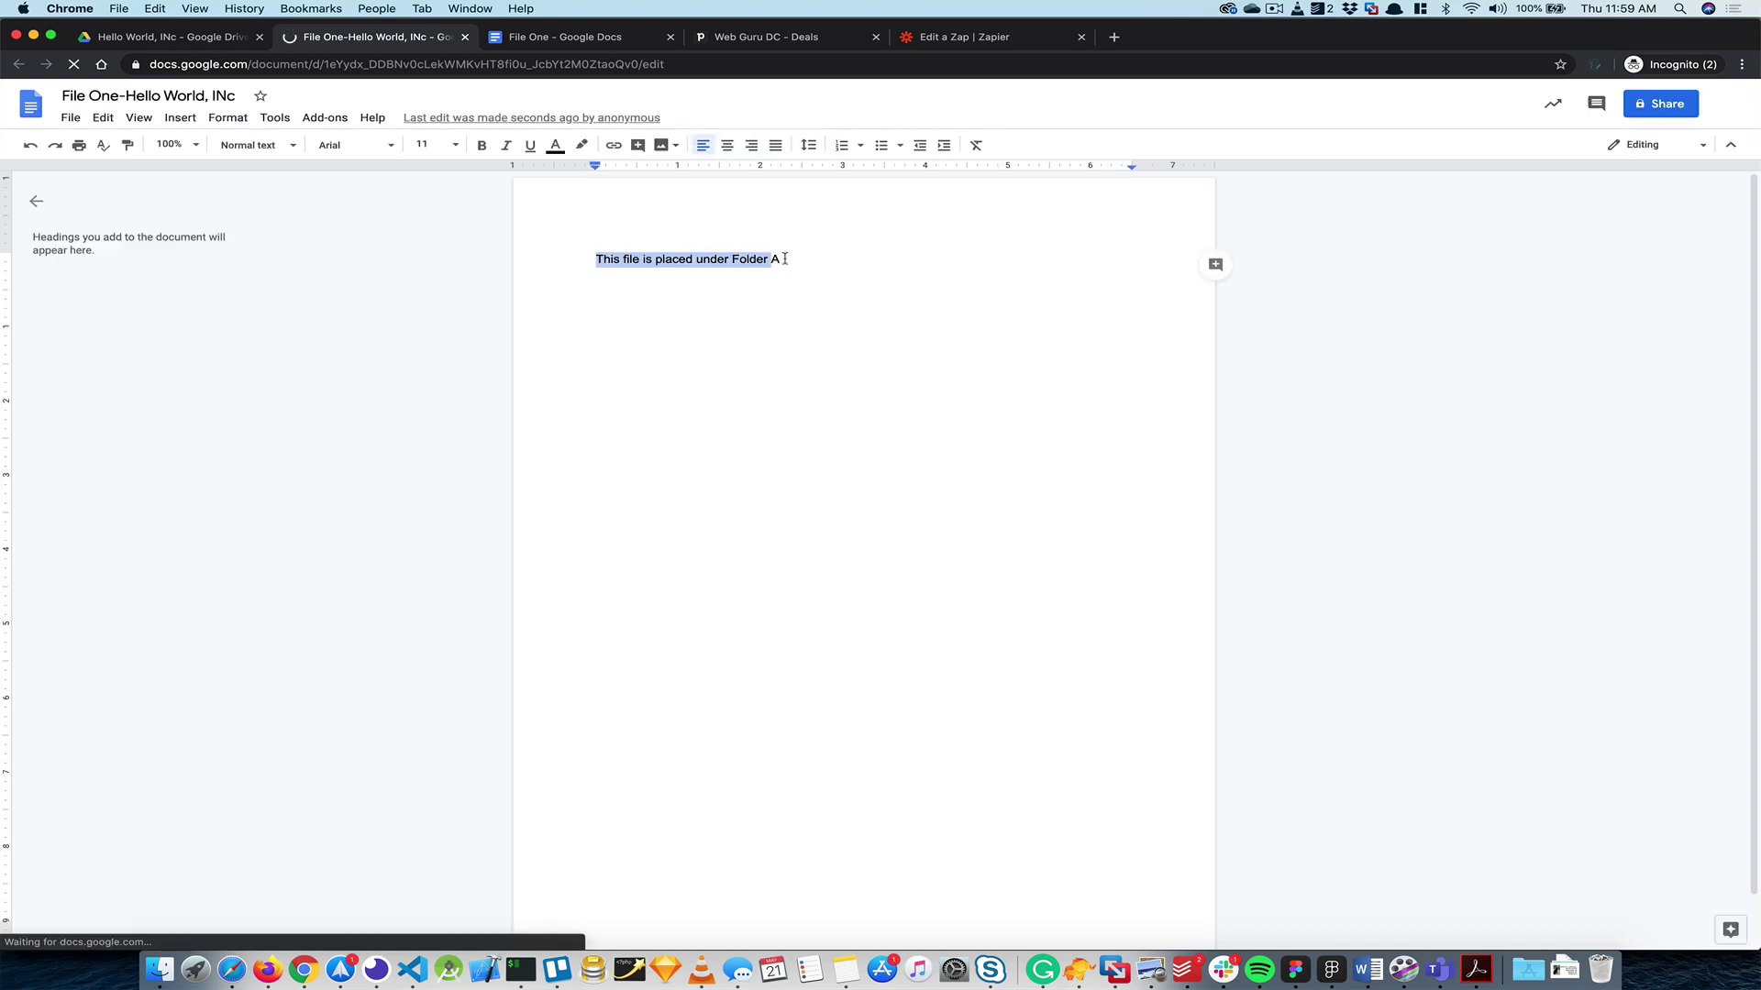
{"action": "left_click", "coordinate": [174, 37]}
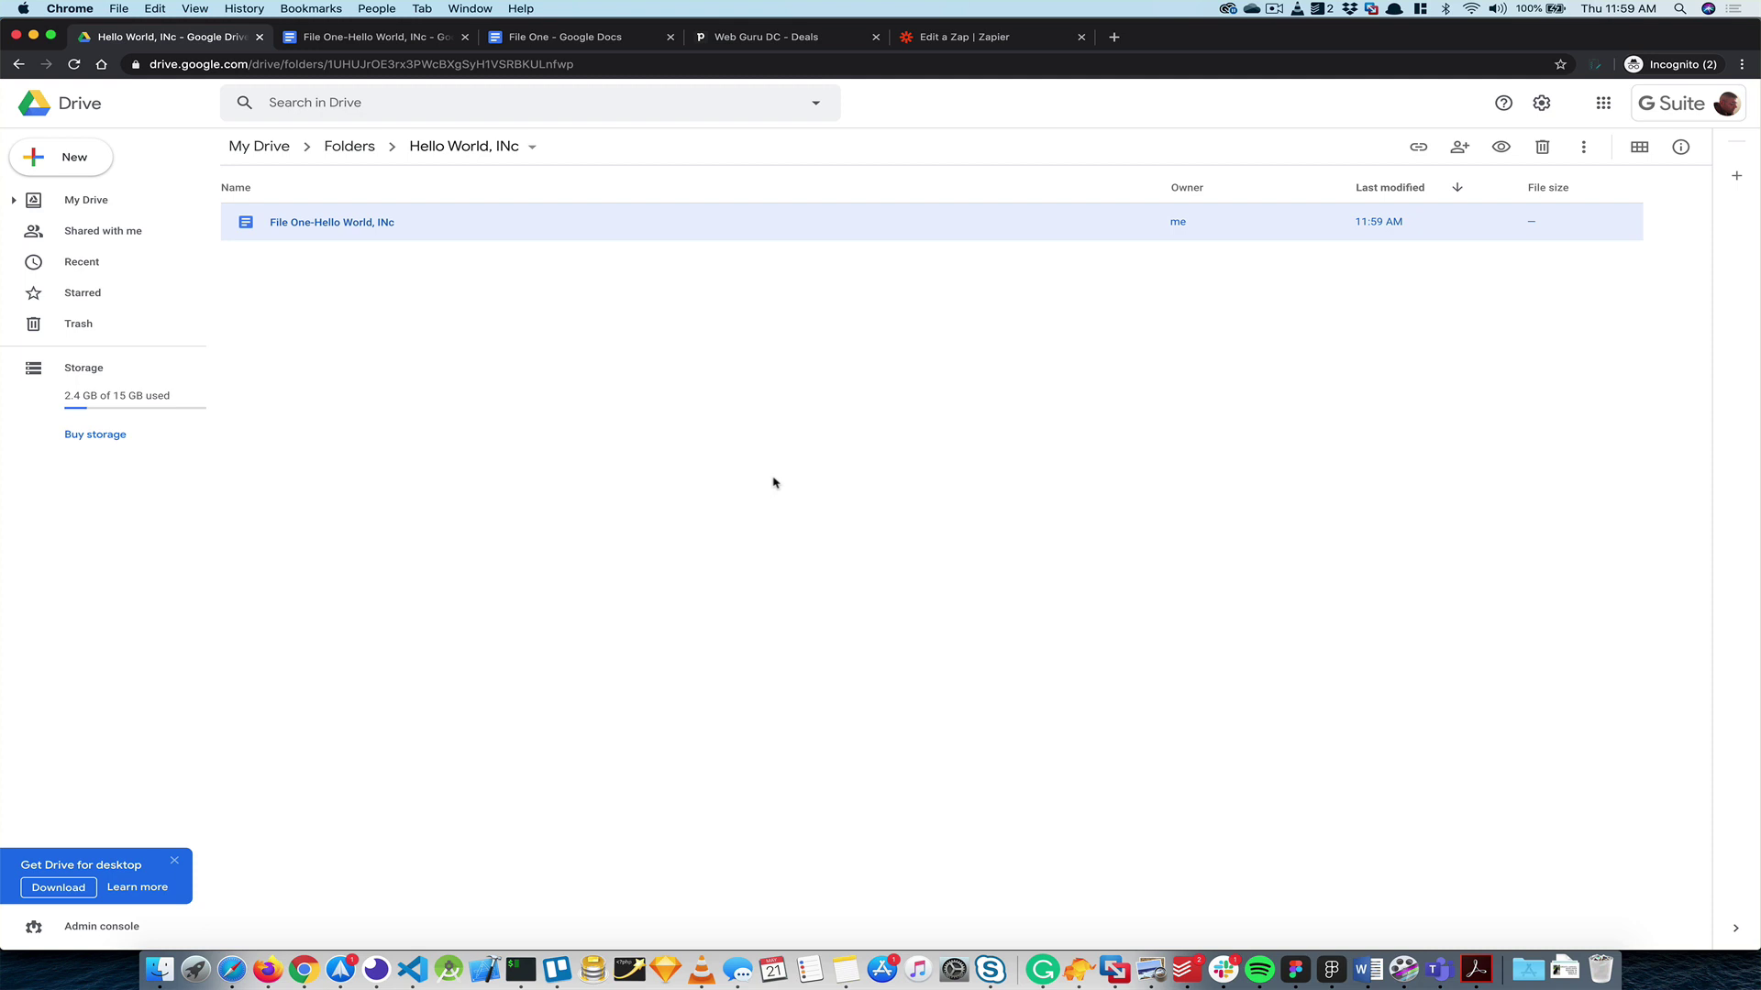